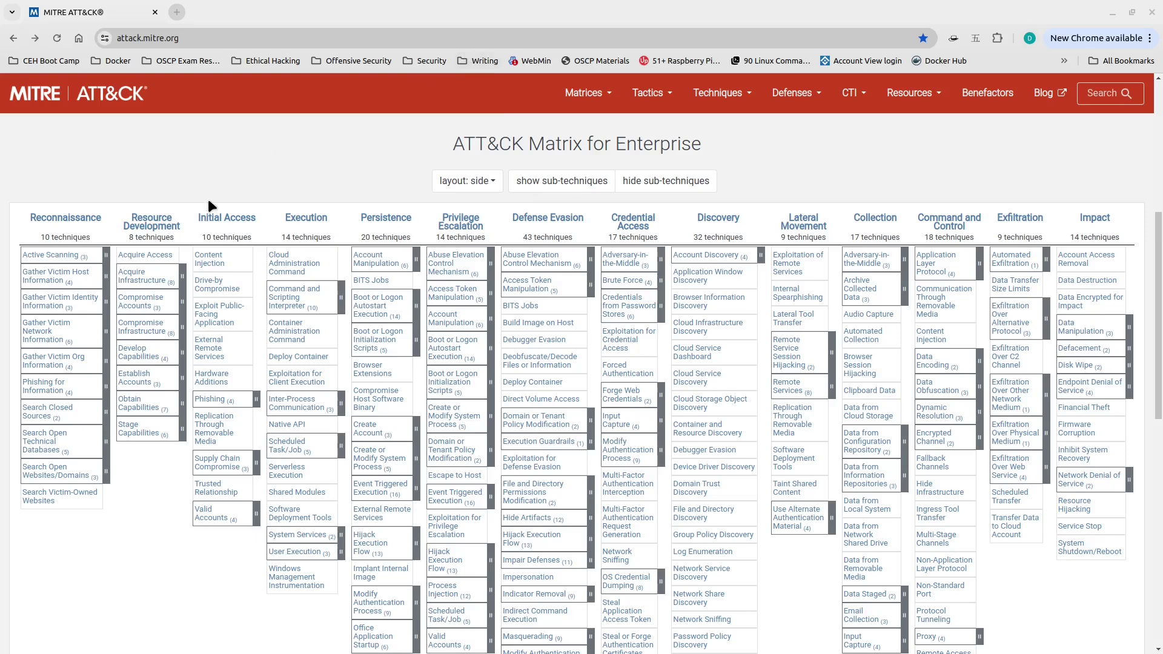
# - Expand the Phishing technique under Initial Access to view its sub-techniques, and collapse it again
pyautogui.click(257, 401)
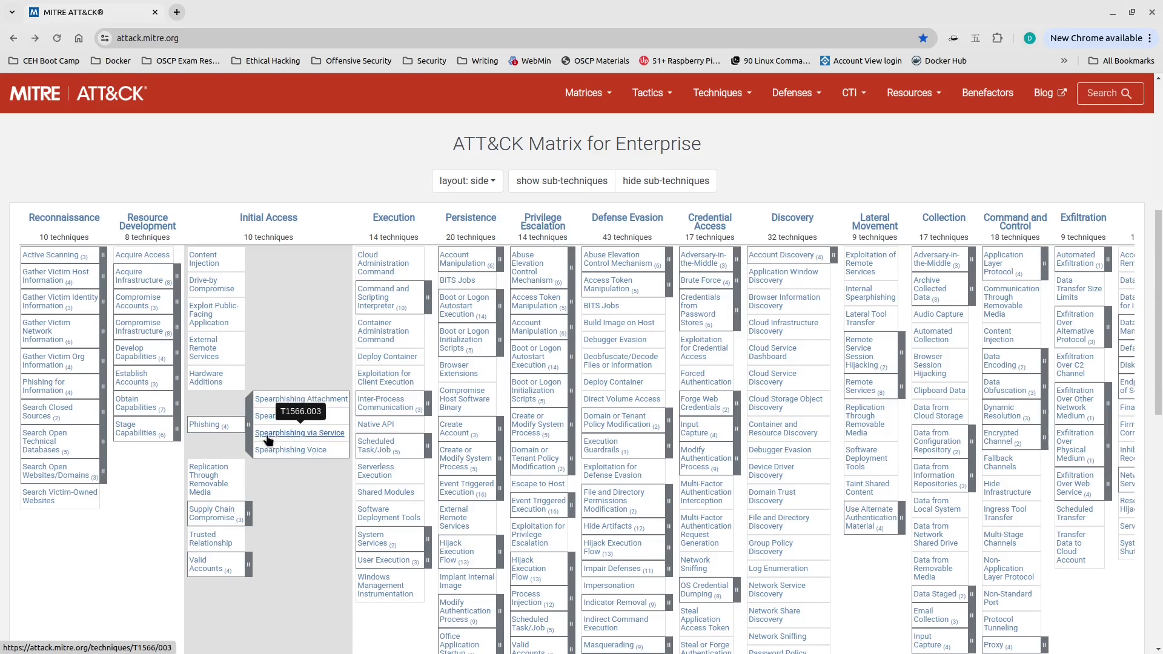
pyautogui.click(248, 431)
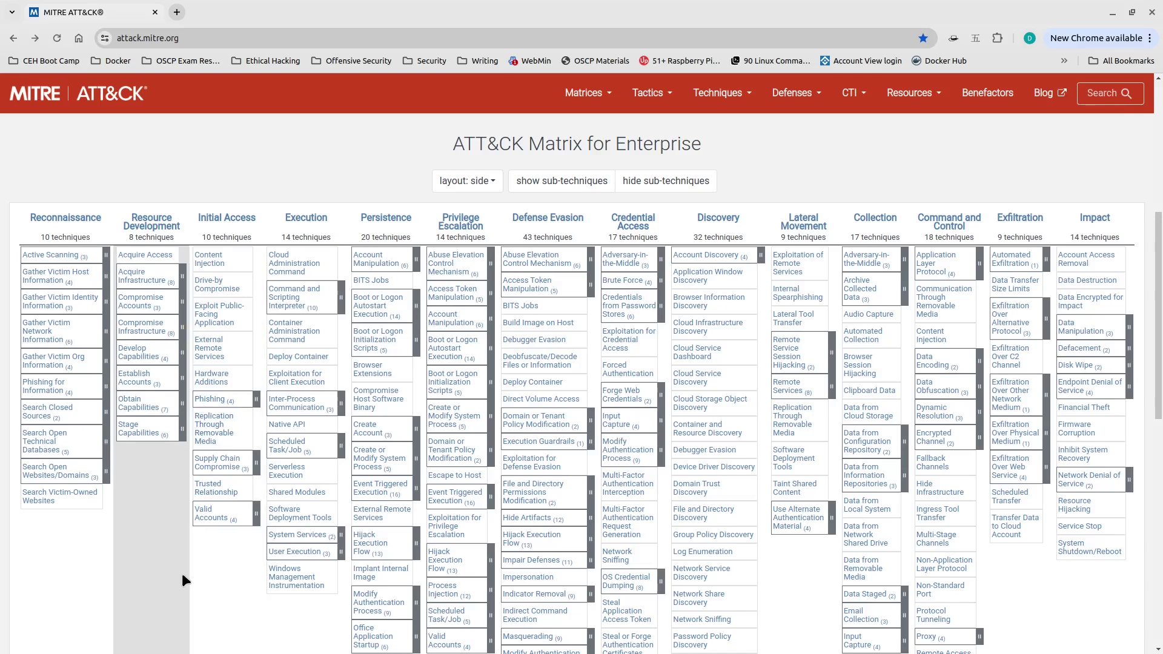
pyautogui.click(256, 400)
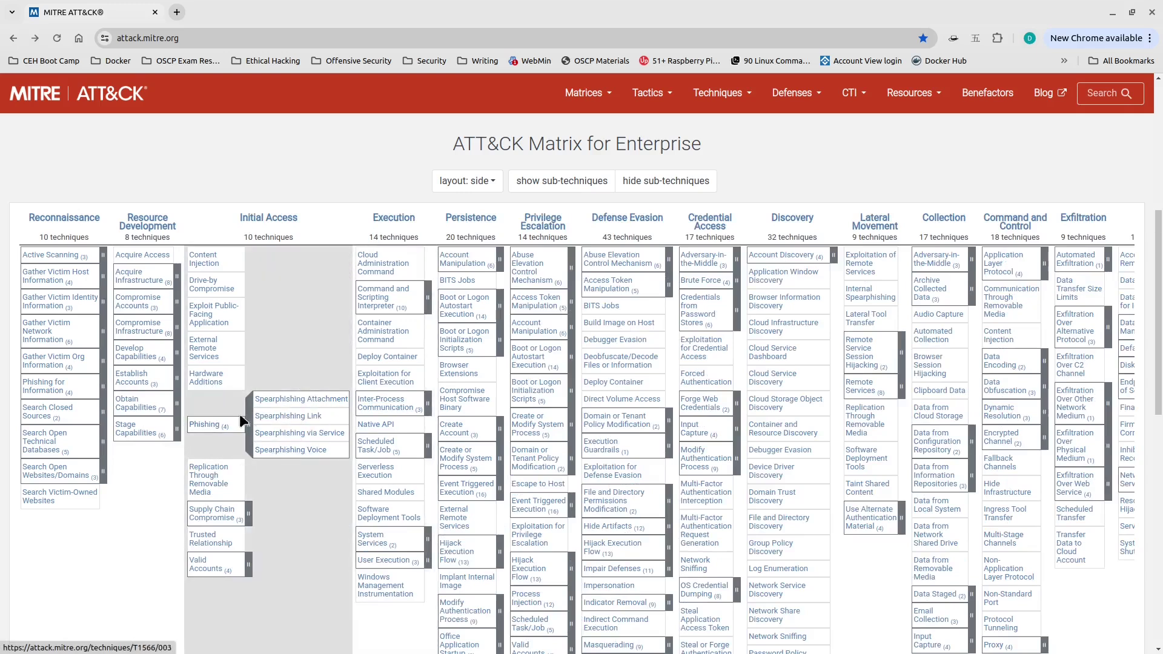
pyautogui.click(248, 425)
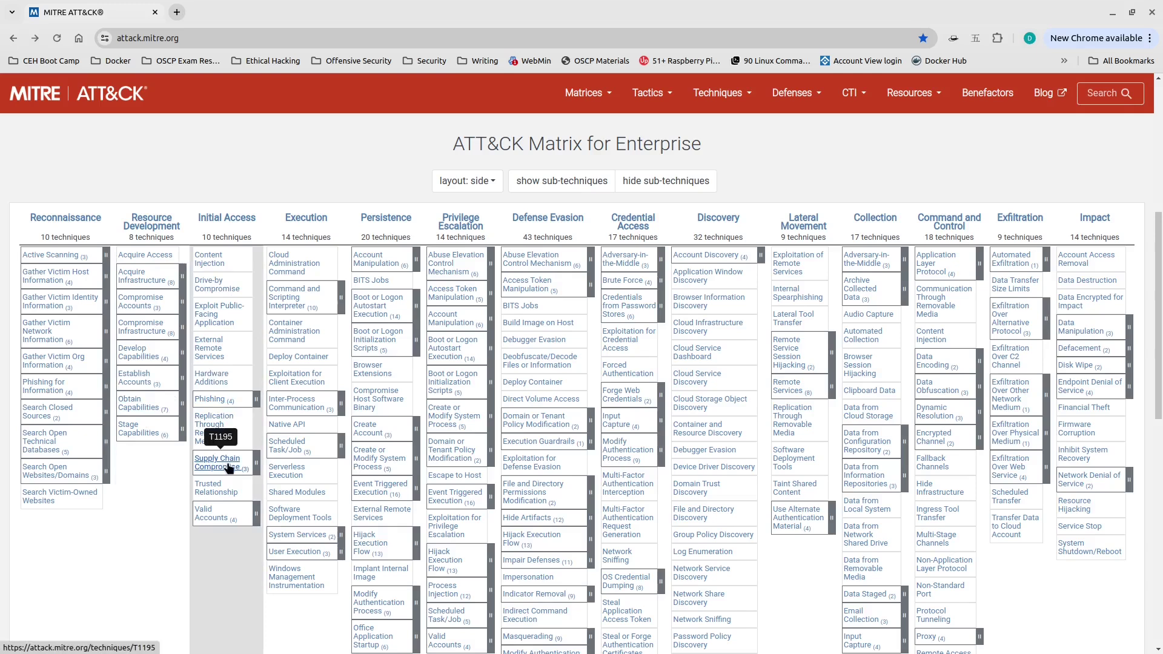
# - Open the Compromise Software Supply Chain sub-technique of Supply Chain Compromise and check the list of its other sub-techniques
pyautogui.click(256, 462)
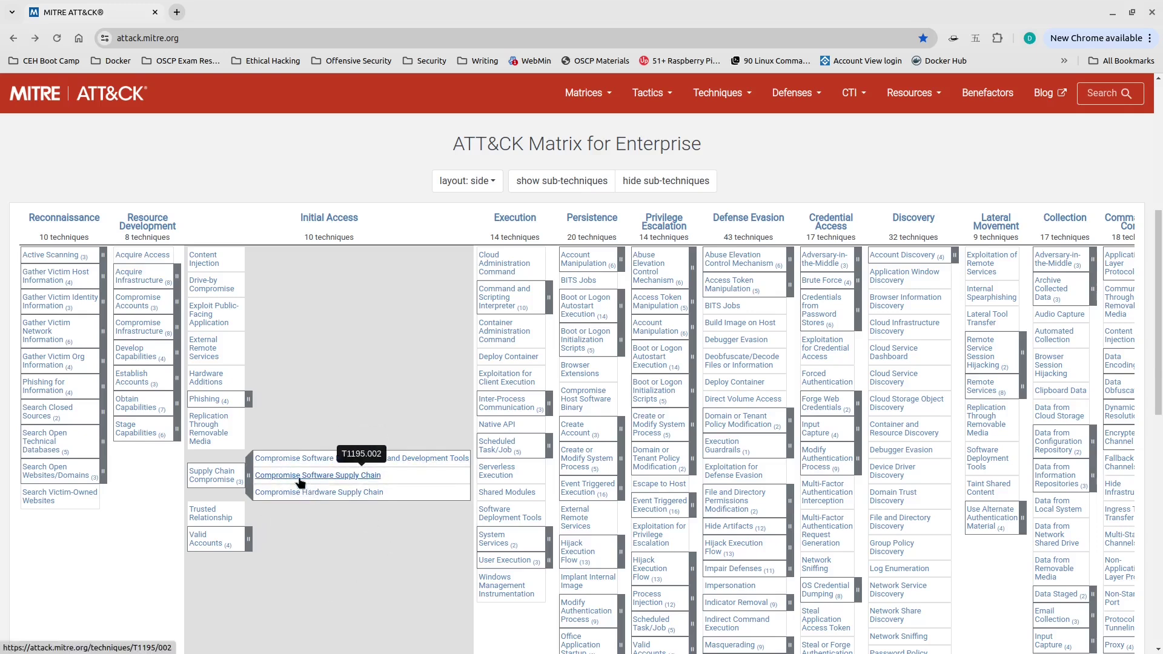
pyautogui.click(343, 476)
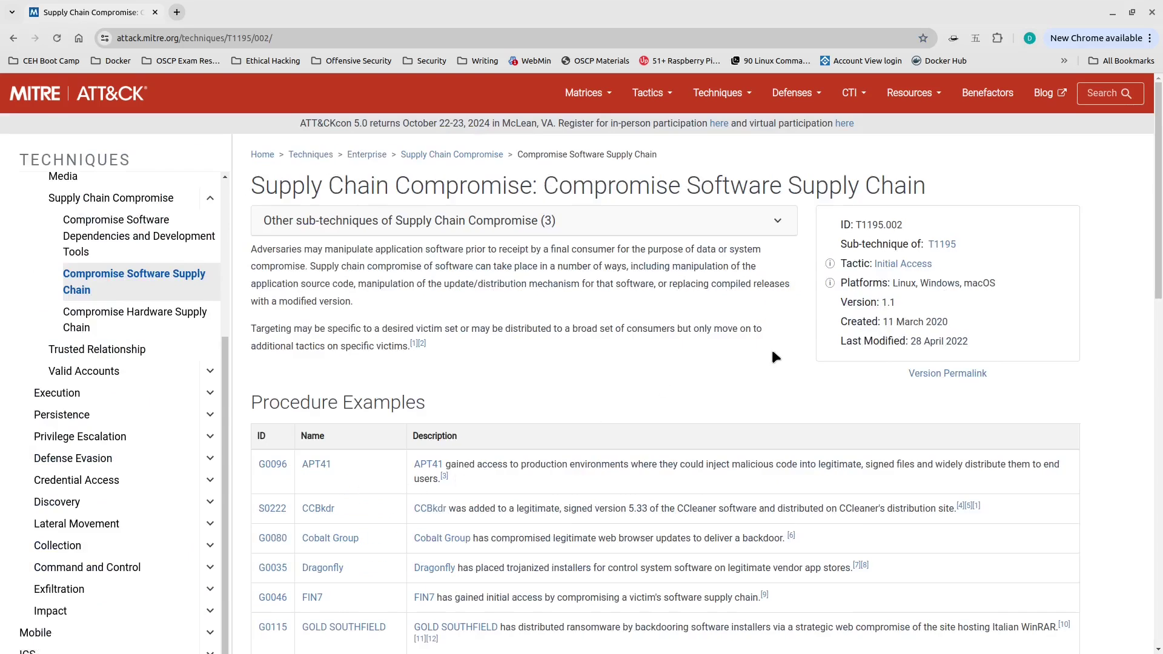
pyautogui.click(518, 229)
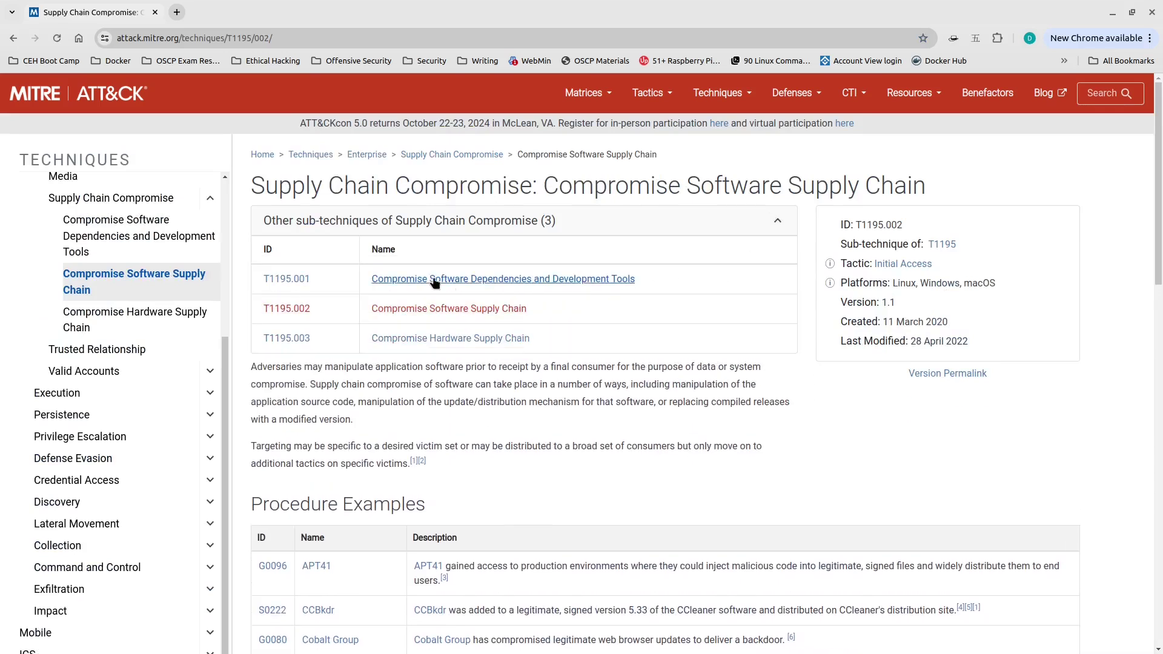
pyautogui.click(777, 225)
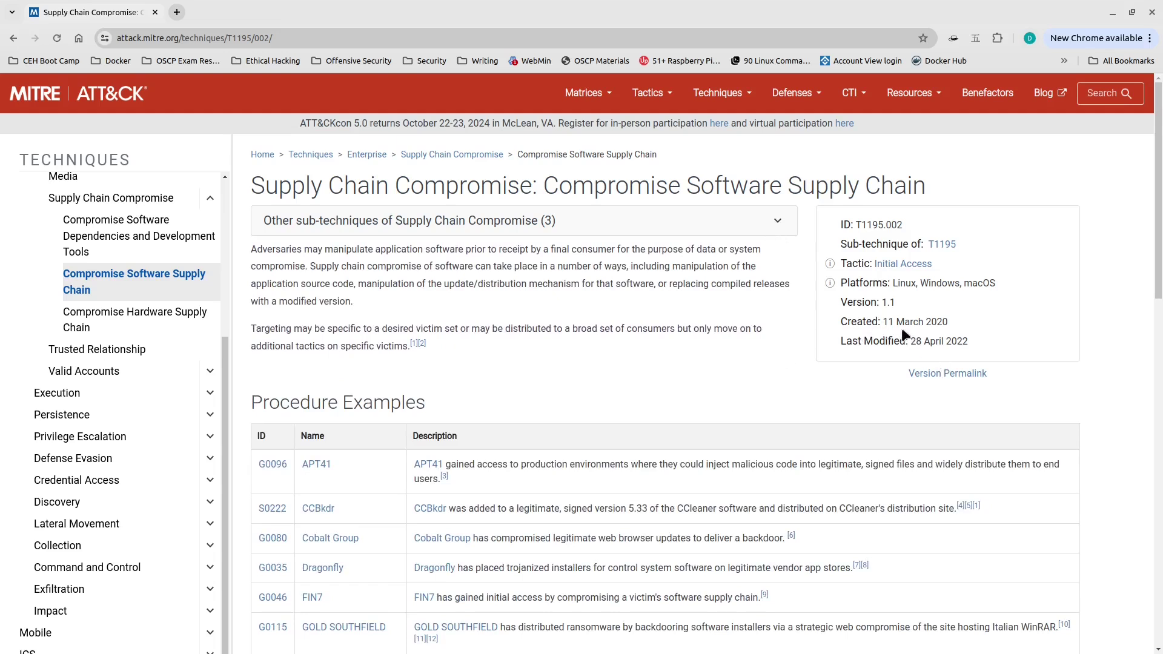
# - Examine the description, procedure examples, mitigations and detection guidance for Compromise Software Supply Chain
pyautogui.scroll(-3, 610, 299)
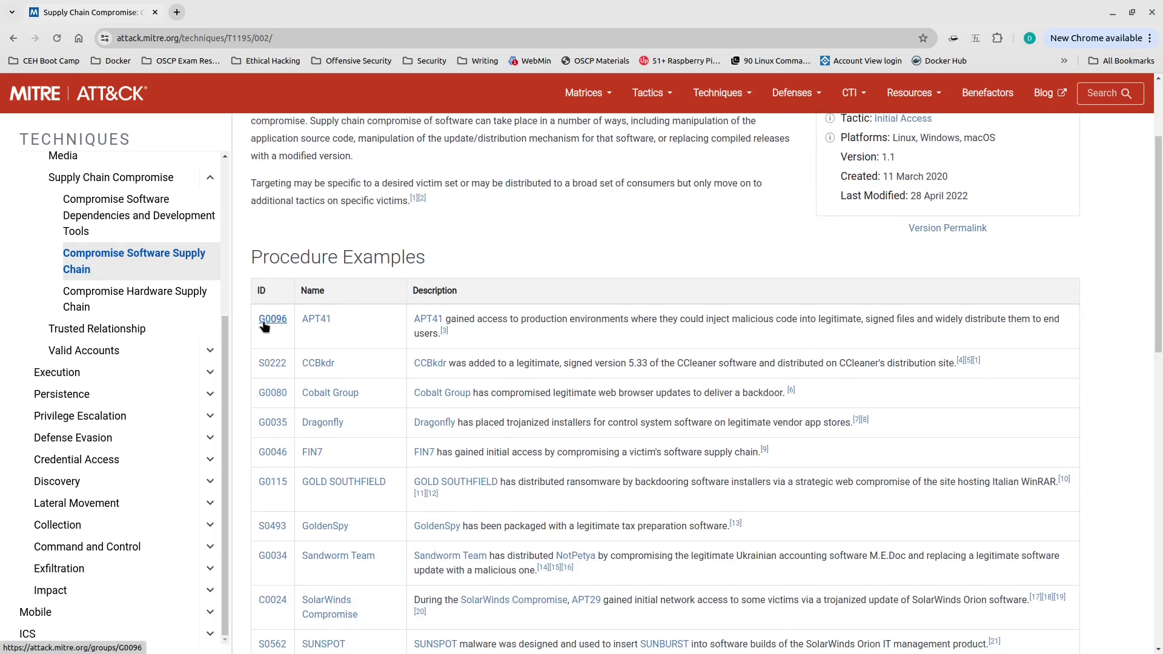
pyautogui.scroll(3, 578, 242)
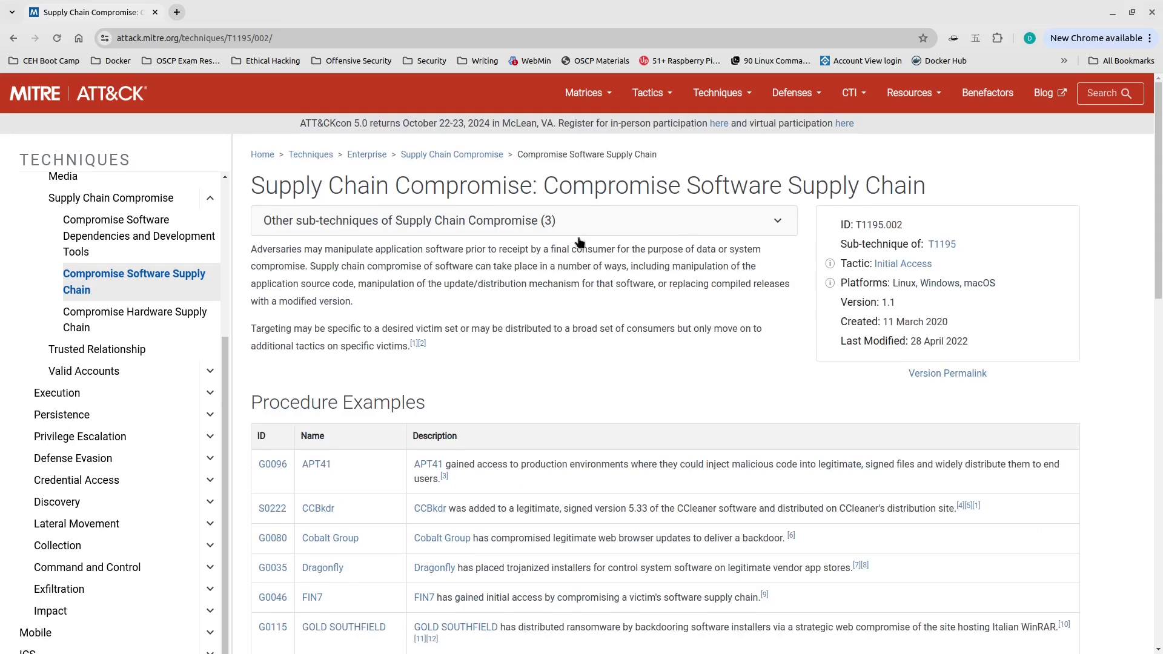
pyautogui.scroll(-6, 451, 287)
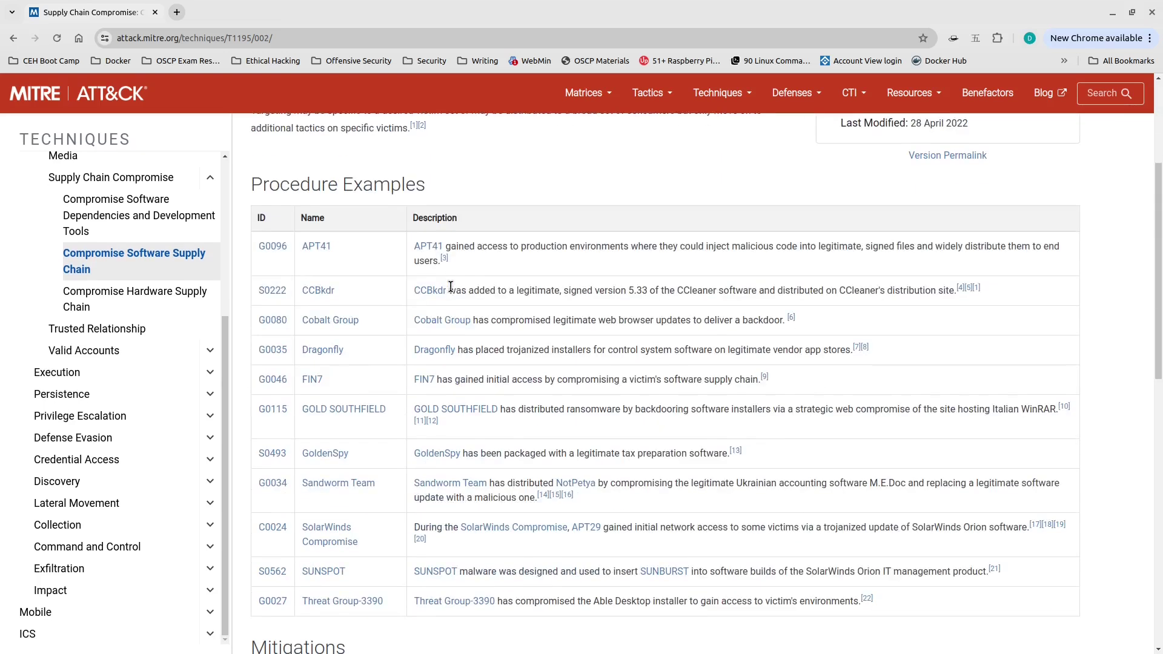
pyautogui.scroll(6, 440, 322)
pyautogui.scroll(1, 440, 321)
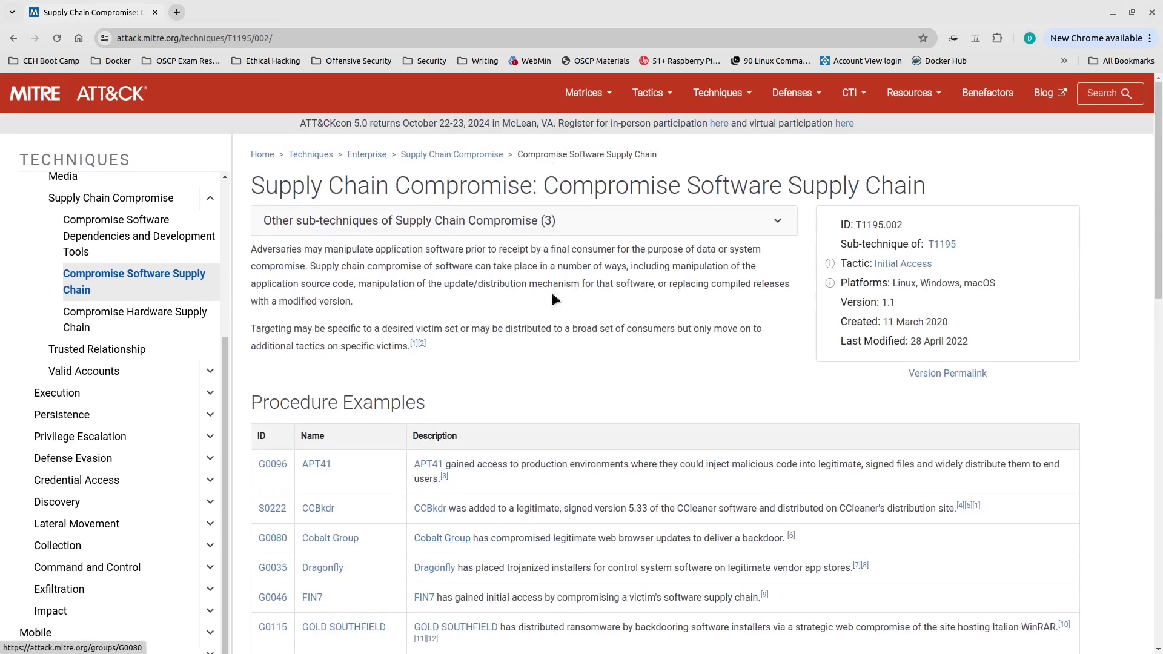
pyautogui.scroll(-10, 448, 308)
pyautogui.scroll(-3, 405, 310)
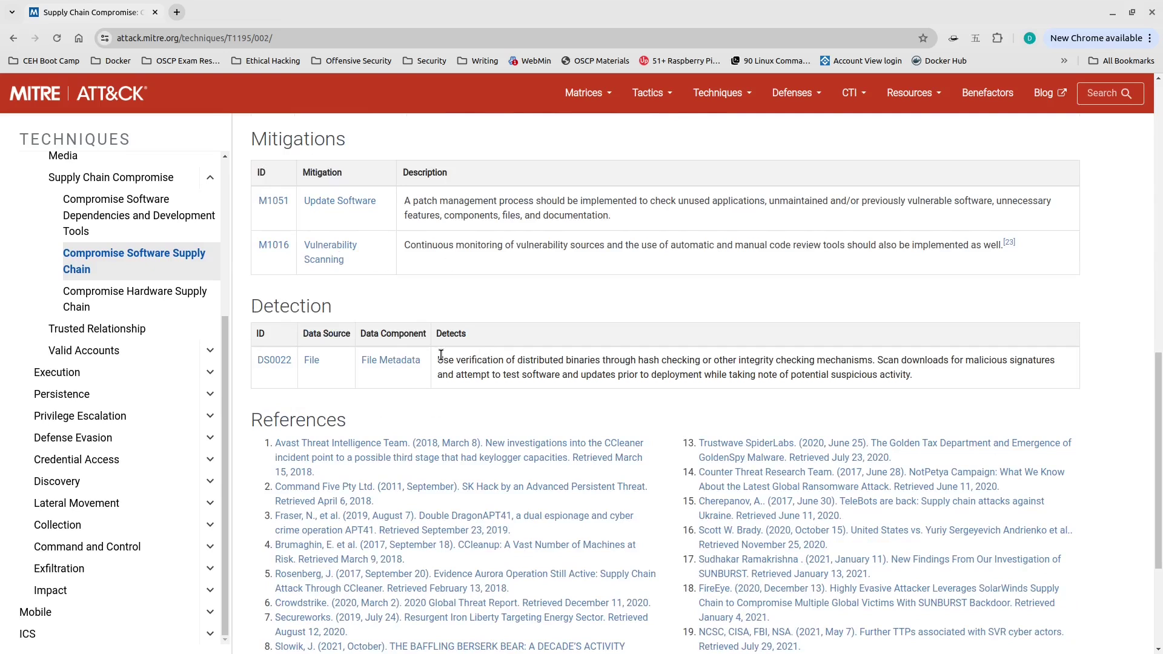
pyautogui.scroll(3, 441, 355)
# - Return to the Enterprise matrix and open the CTI list of threat groups
pyautogui.click(13, 38)
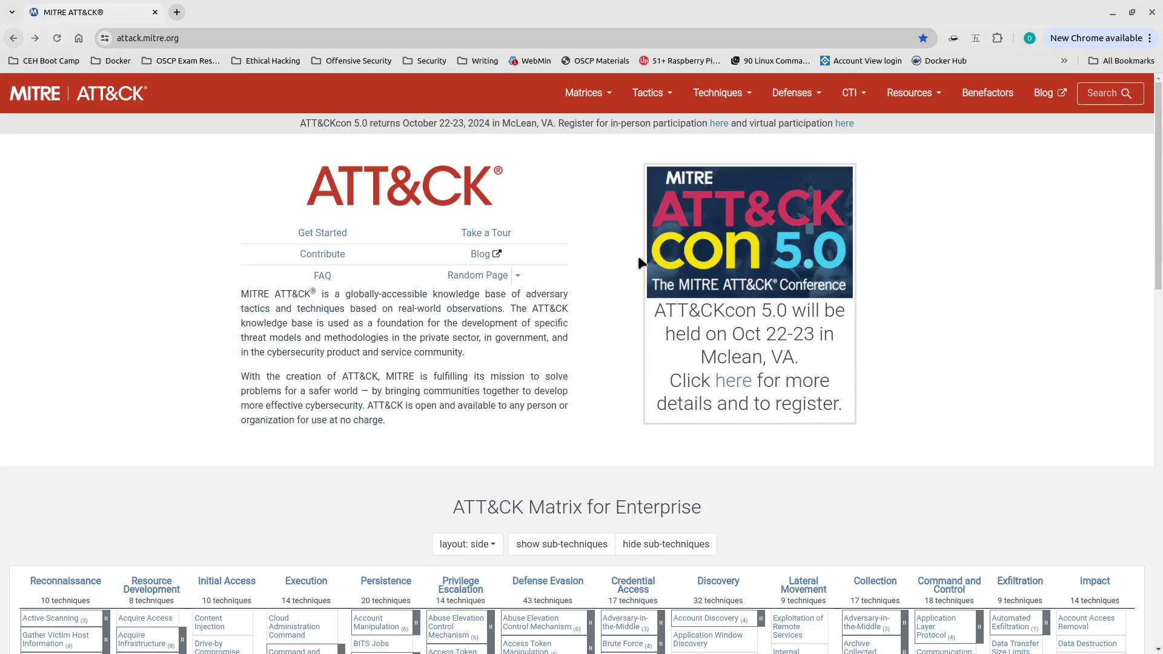
pyautogui.scroll(-5, 648, 266)
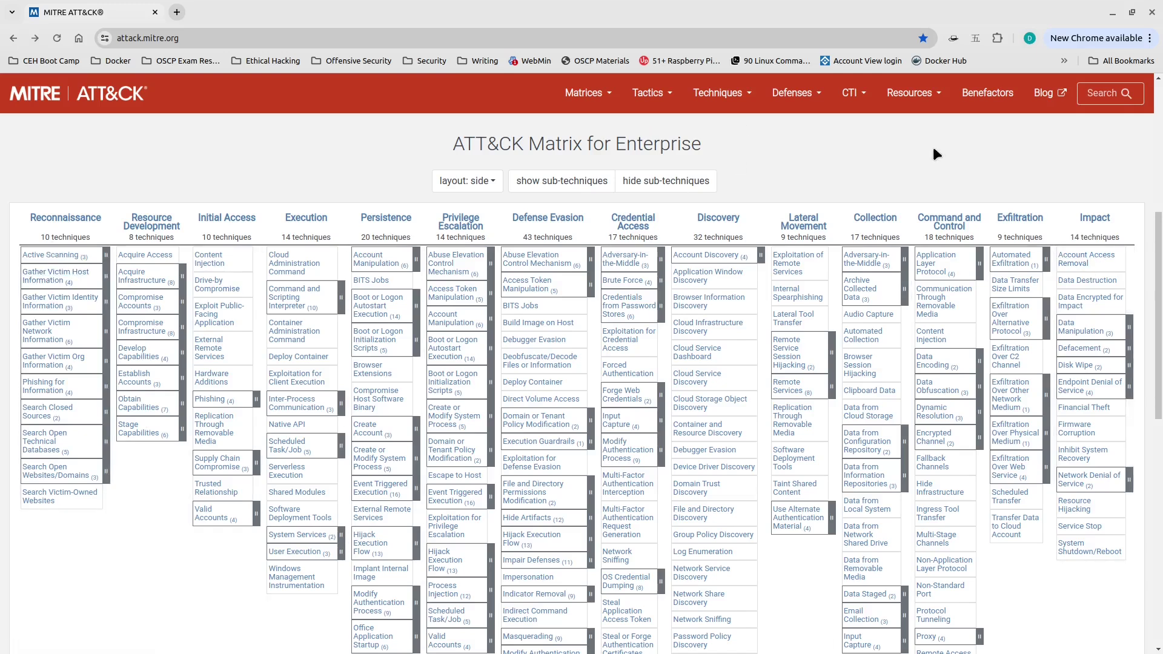
pyautogui.moveTo(863, 97)
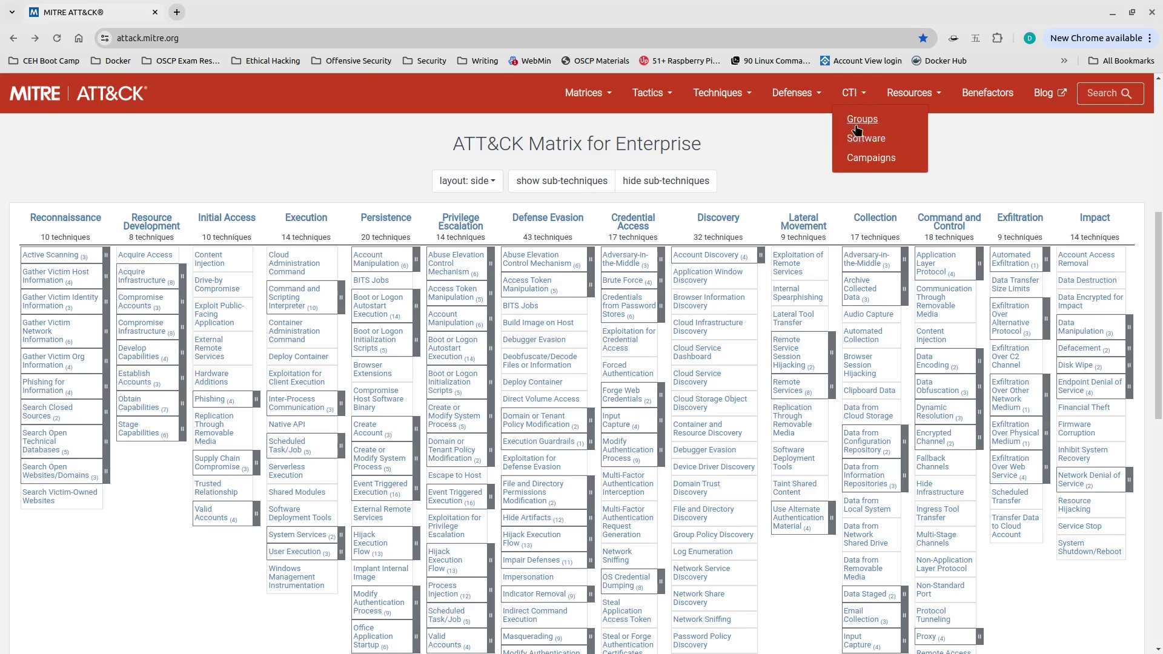
pyautogui.click(860, 120)
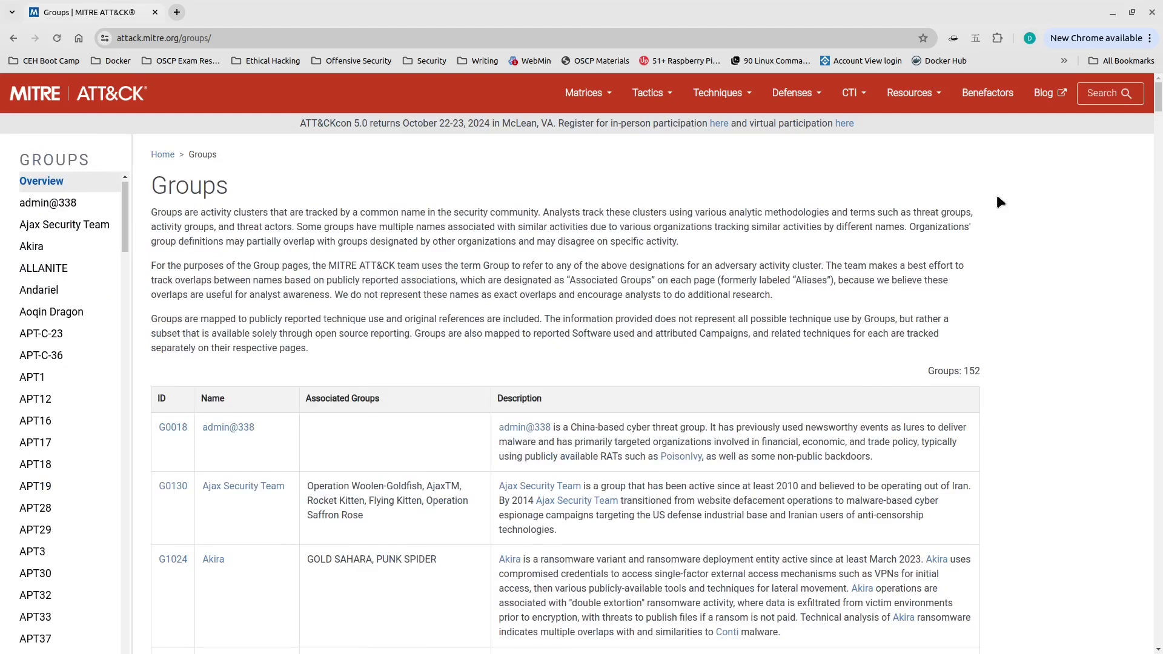
# - Search the Groups page for "pharma" and view the first matching entry, APT19
pyautogui.hotkey('ctrl', 'f')
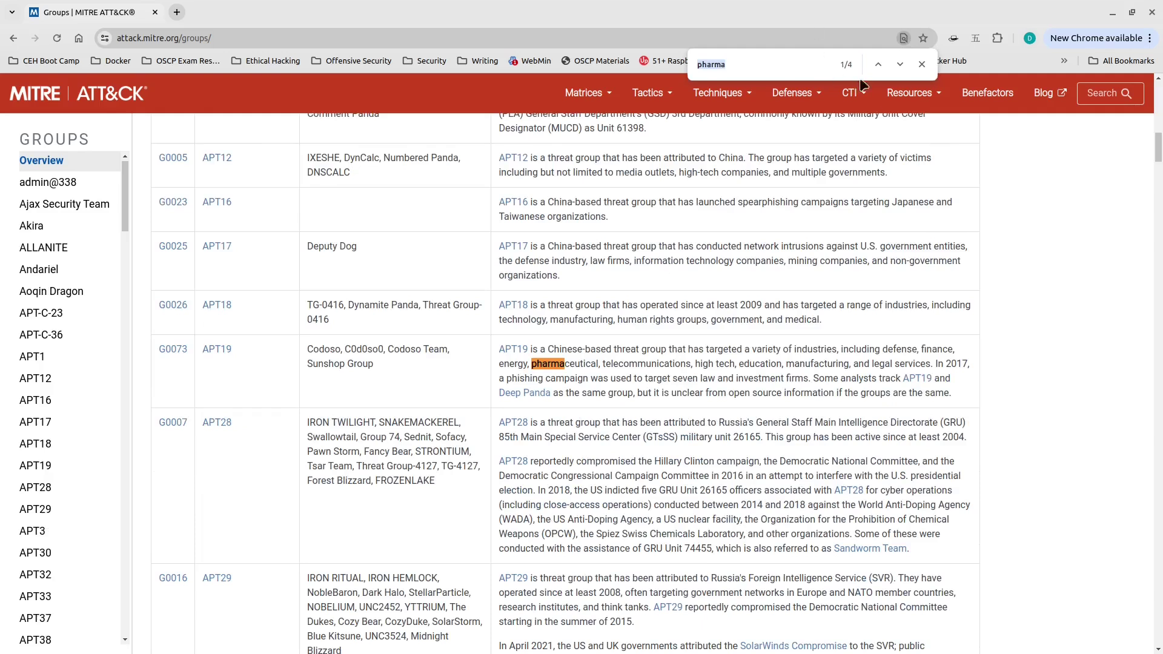
pyautogui.click(922, 64)
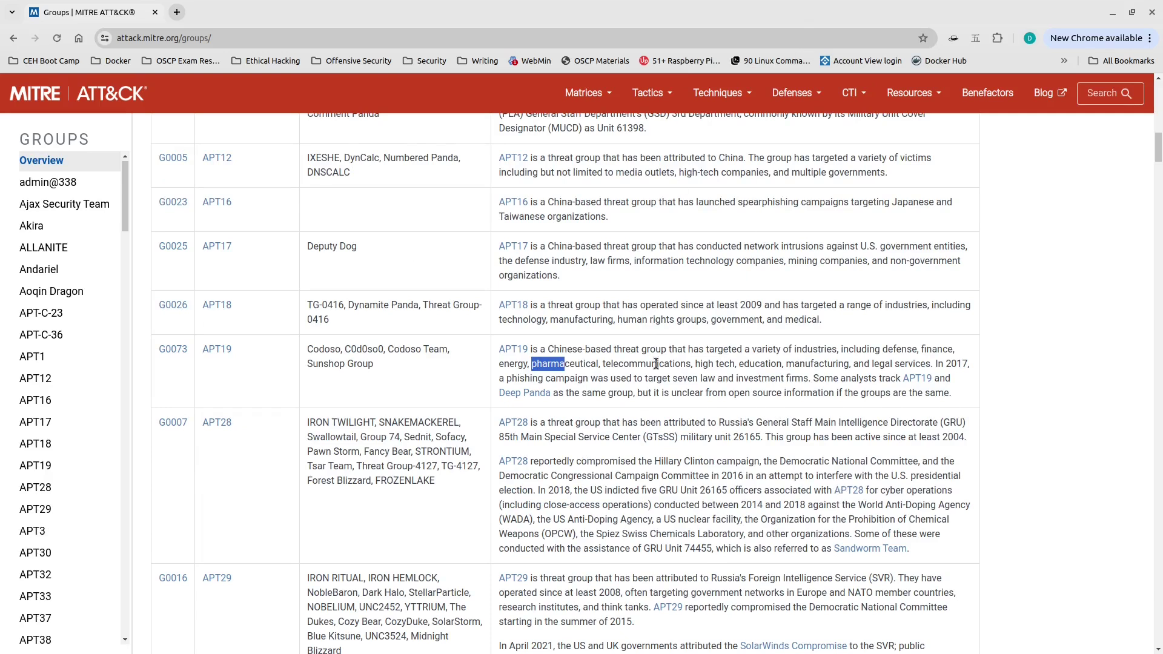
pyautogui.moveTo(1158, 149); pyautogui.dragTo(1128, 156)
# - Repeat the "pharma" search and step through the matches to the Ember Bear entry
pyautogui.hotkey('ctrl', 'f')
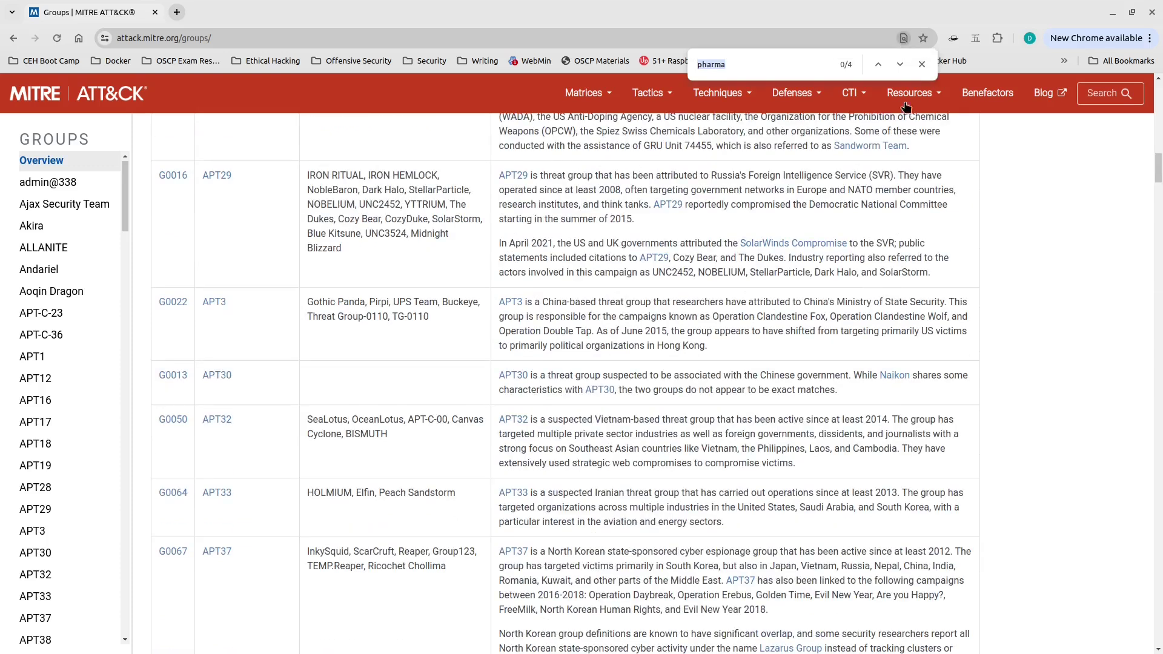
pyautogui.click(900, 64)
pyautogui.click(900, 64)
pyautogui.click(878, 64)
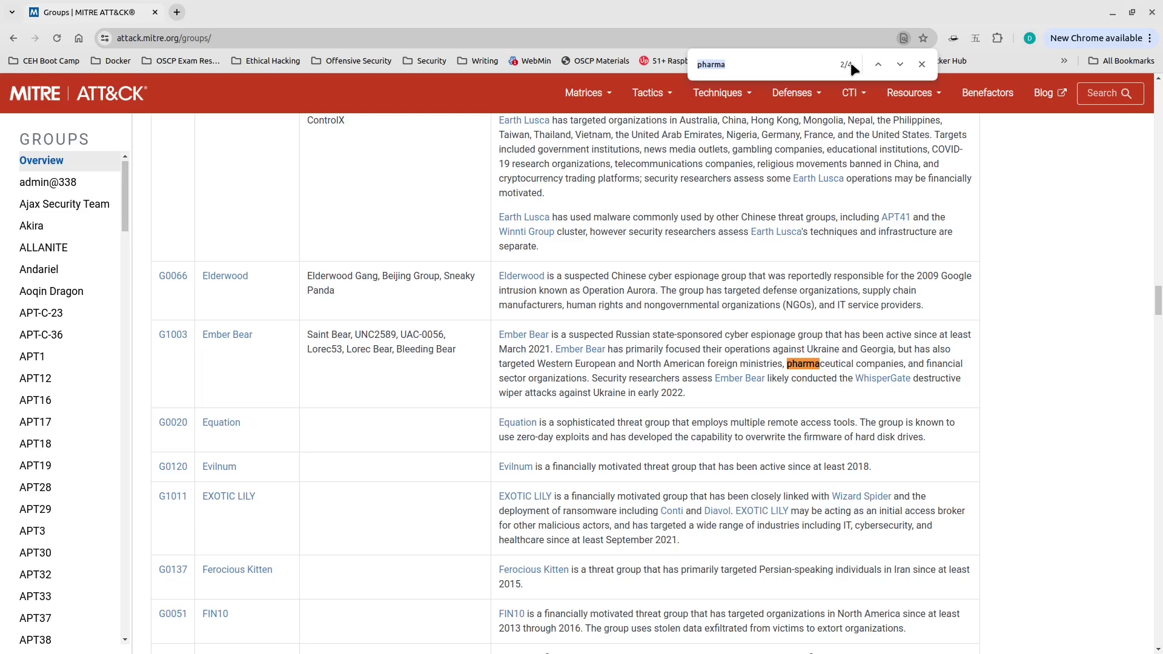
pyautogui.click(920, 67)
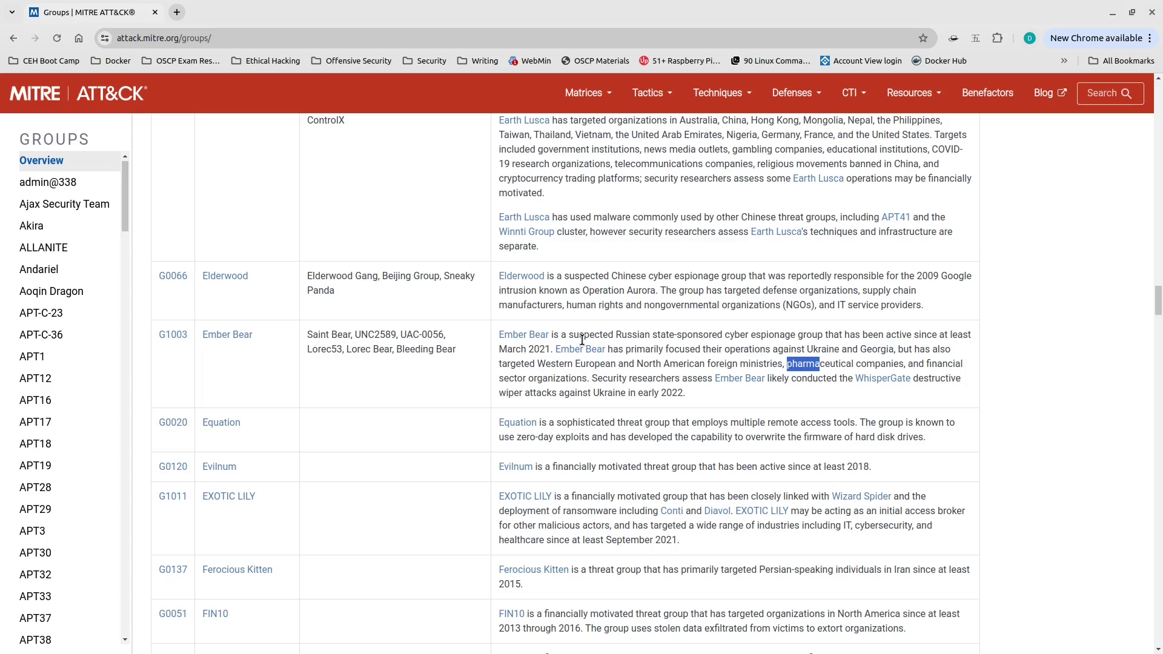
# - Open the Ember Bear group page and examine the techniques and software it uses
pyautogui.click(220, 337)
pyautogui.scroll(-6, 316, 436)
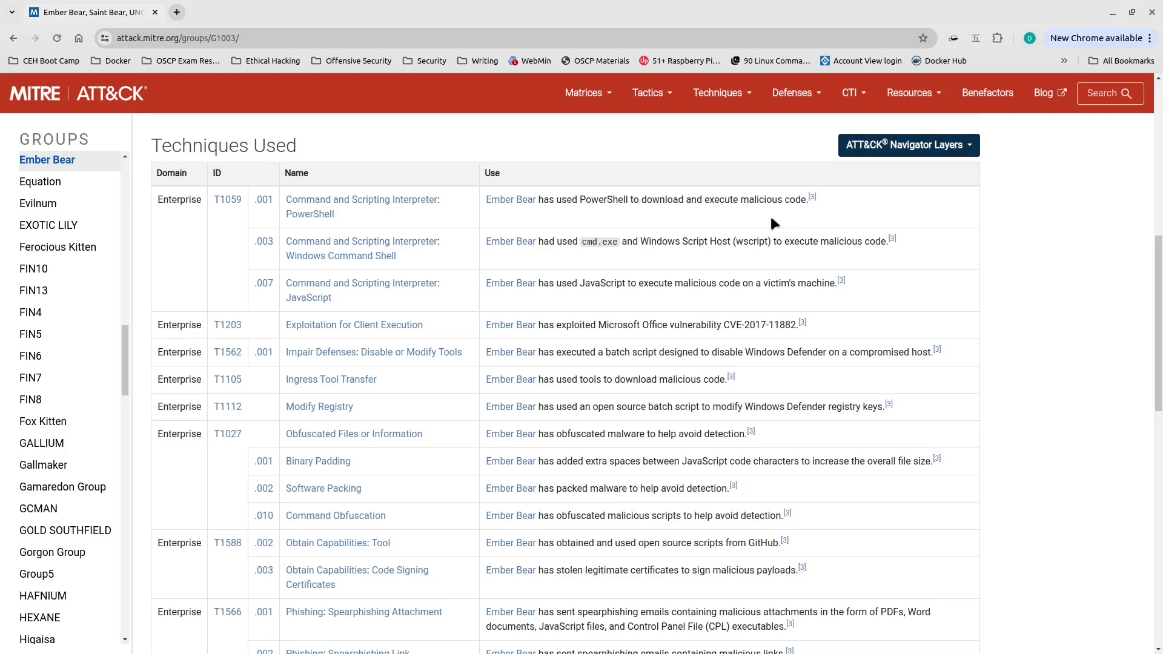
pyautogui.scroll(-8, 543, 283)
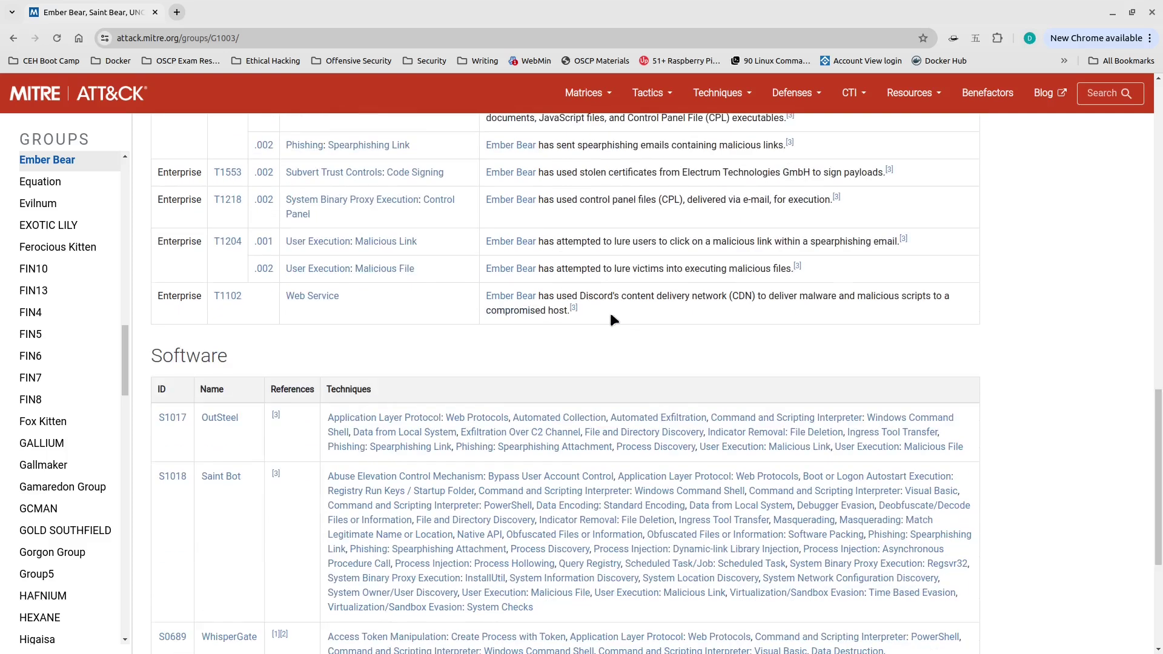
pyautogui.scroll(-1, 576, 296)
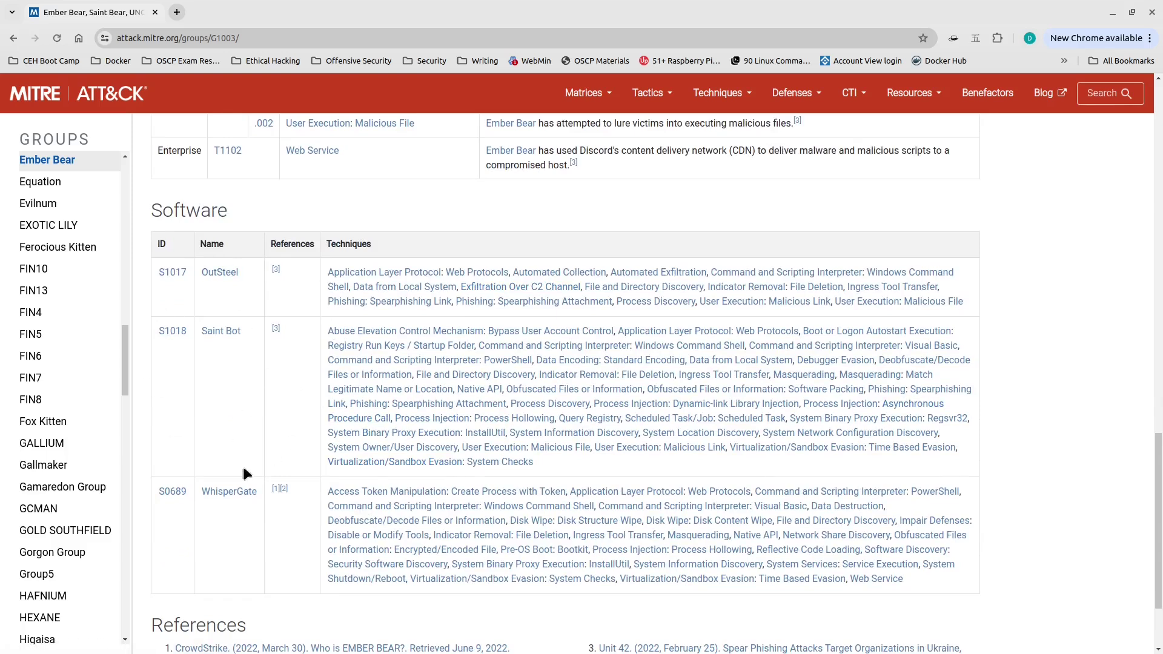
pyautogui.scroll(7, 362, 344)
pyautogui.scroll(6, 351, 370)
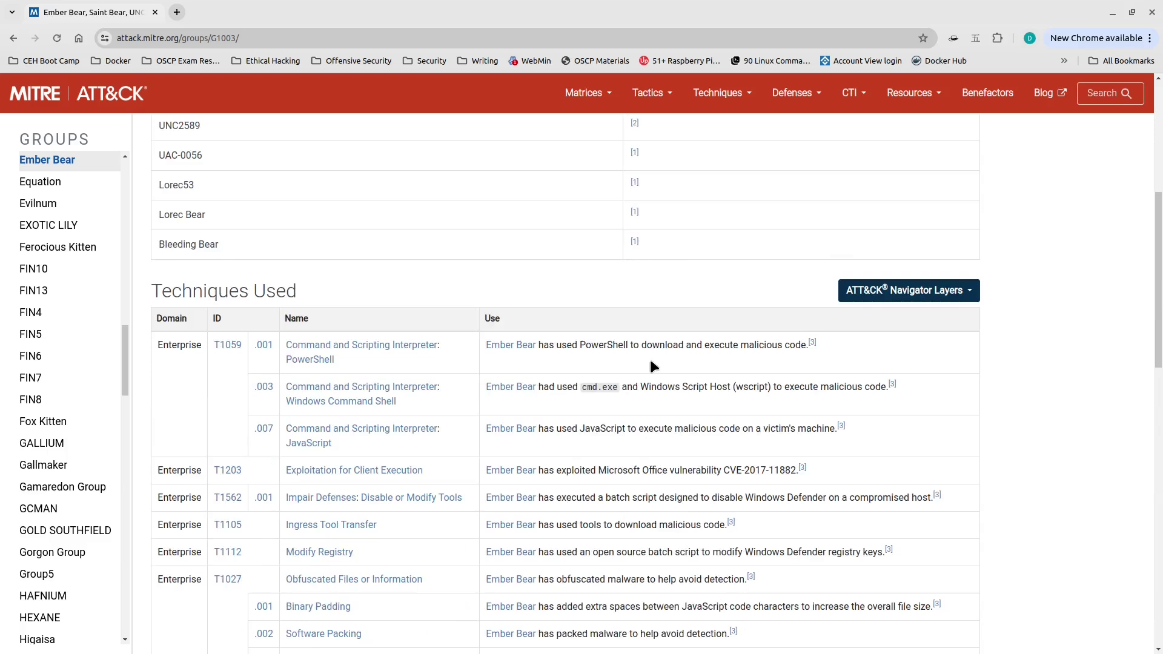
# - Return to the Groups list and browse the entries for the listed threat groups
pyautogui.click(13, 44)
pyautogui.scroll(-15, 563, 307)
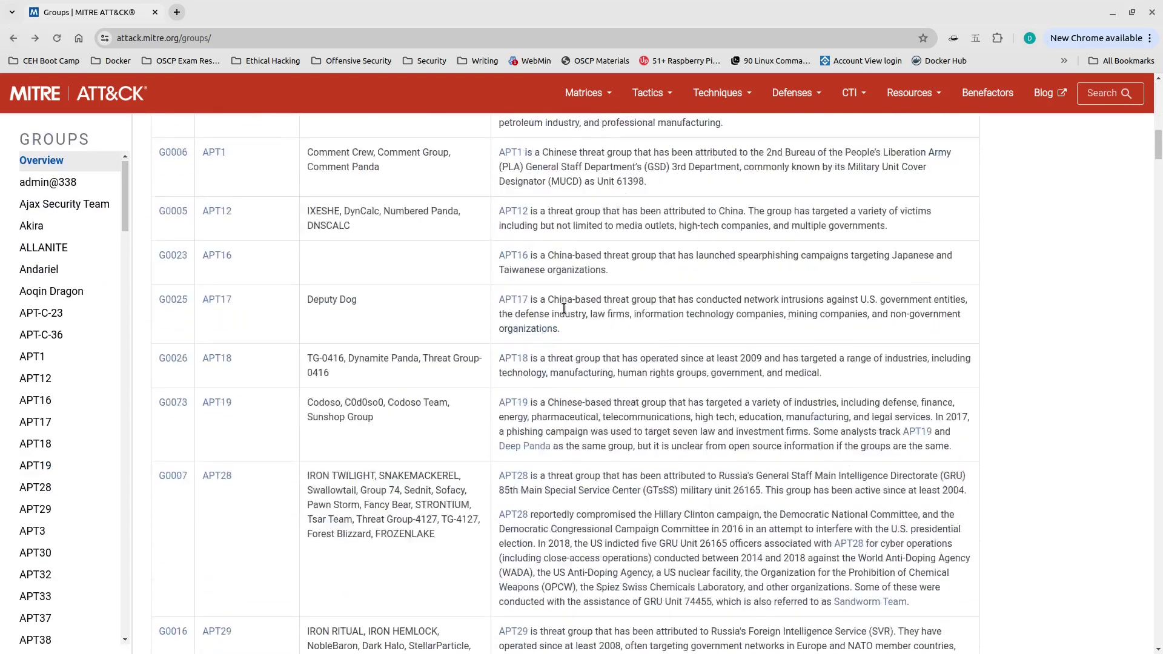
pyautogui.scroll(-12, 563, 307)
pyautogui.scroll(-6, 563, 308)
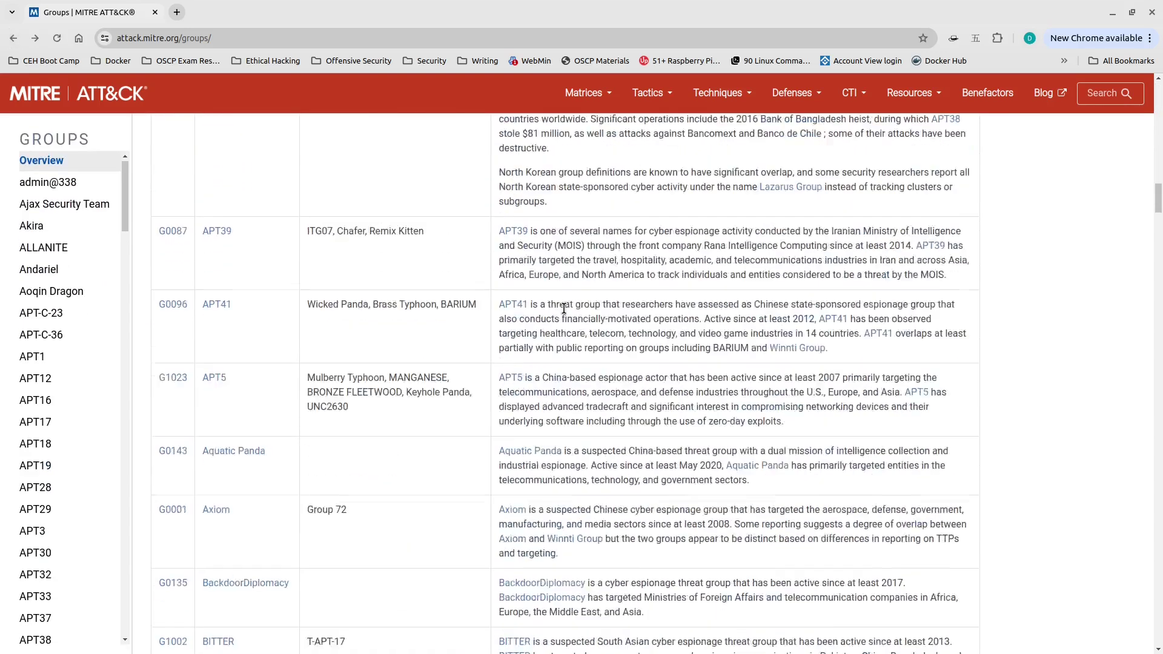
pyautogui.scroll(9, 563, 310)
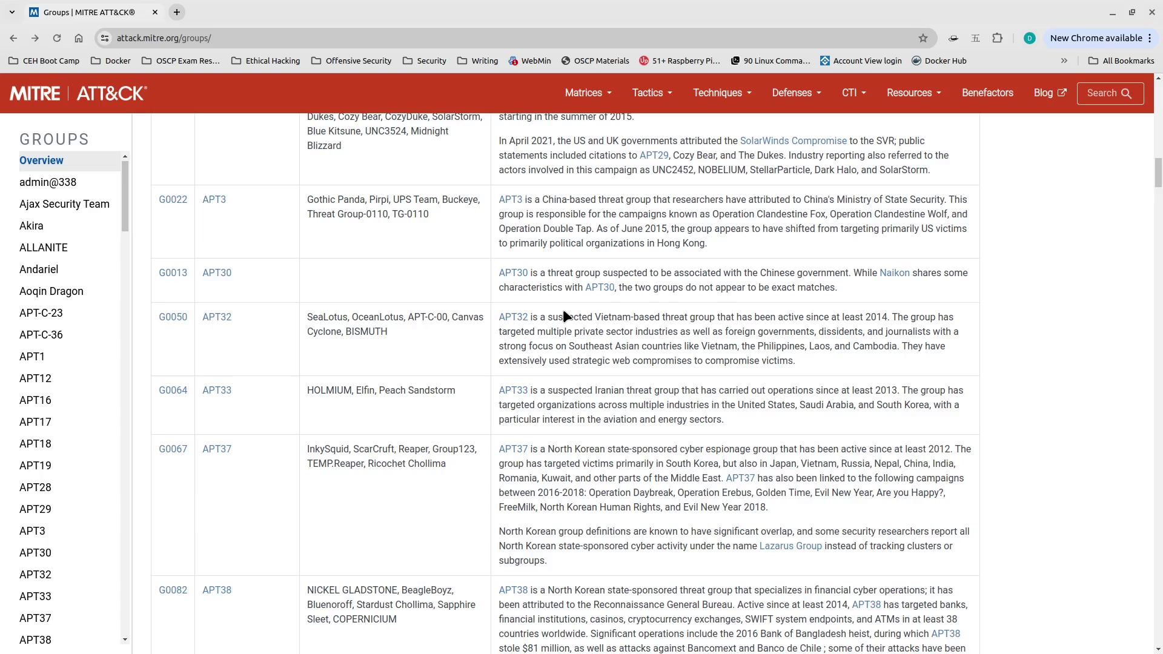
pyautogui.scroll(15, 562, 313)
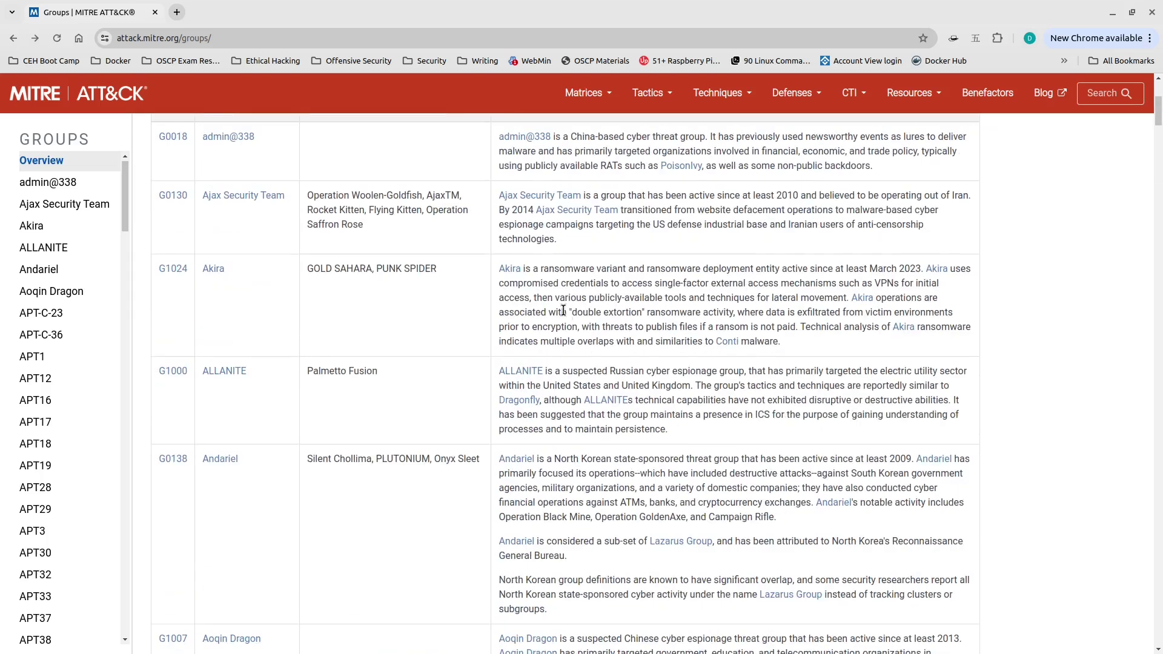
# - Find Ember Bear on the Groups page by searching for "pharma" and open the Techniques Used section of its page
pyautogui.hotkey('ctrl', 'f')
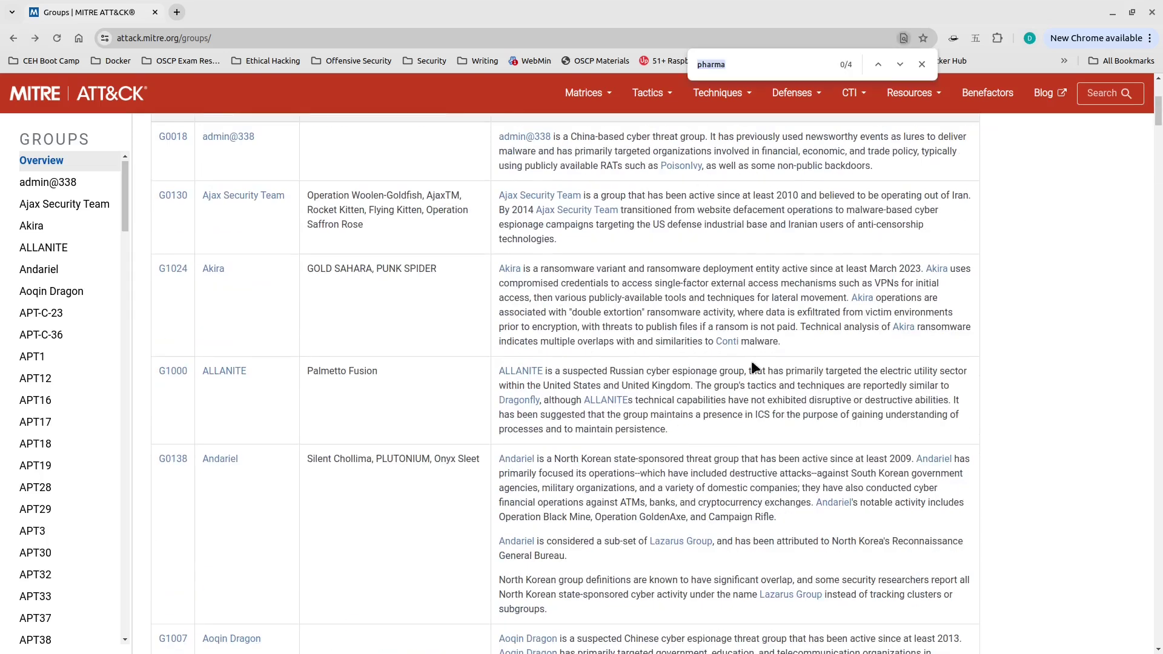
pyautogui.click(900, 64)
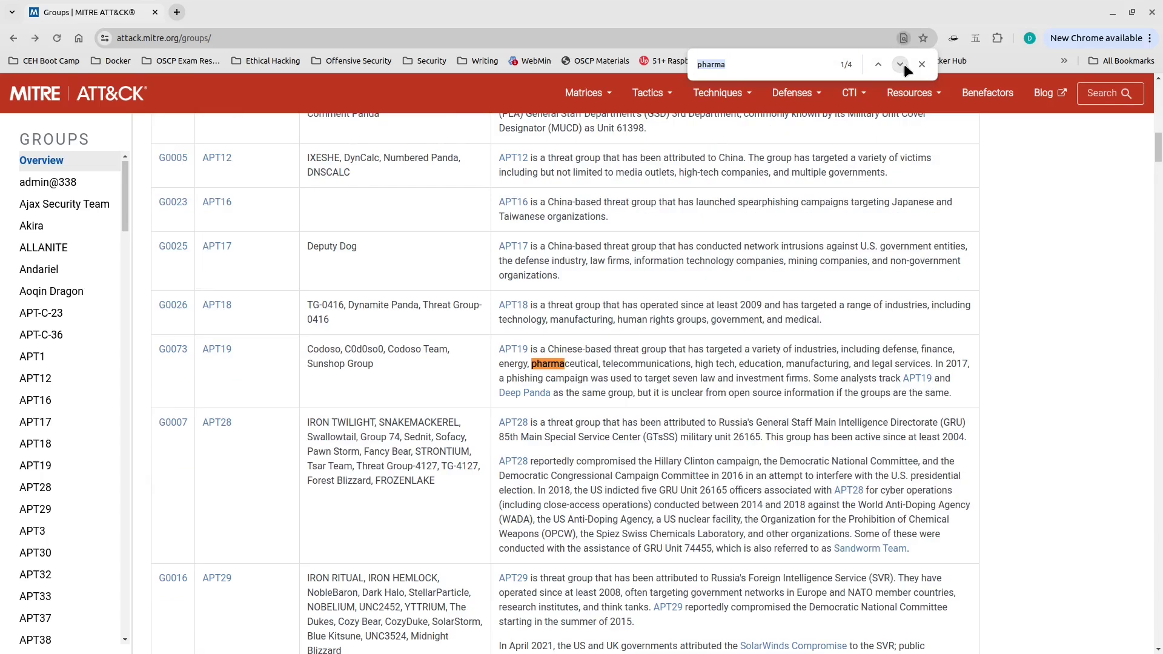
pyautogui.click(899, 65)
pyautogui.click(921, 65)
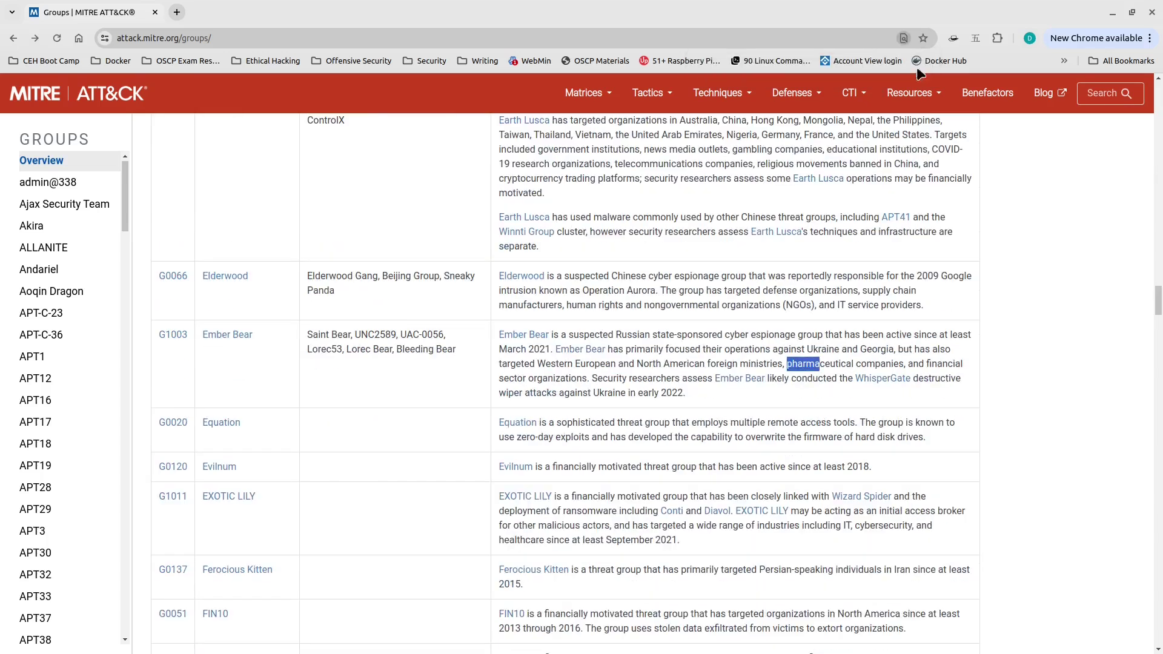
pyautogui.click(228, 335)
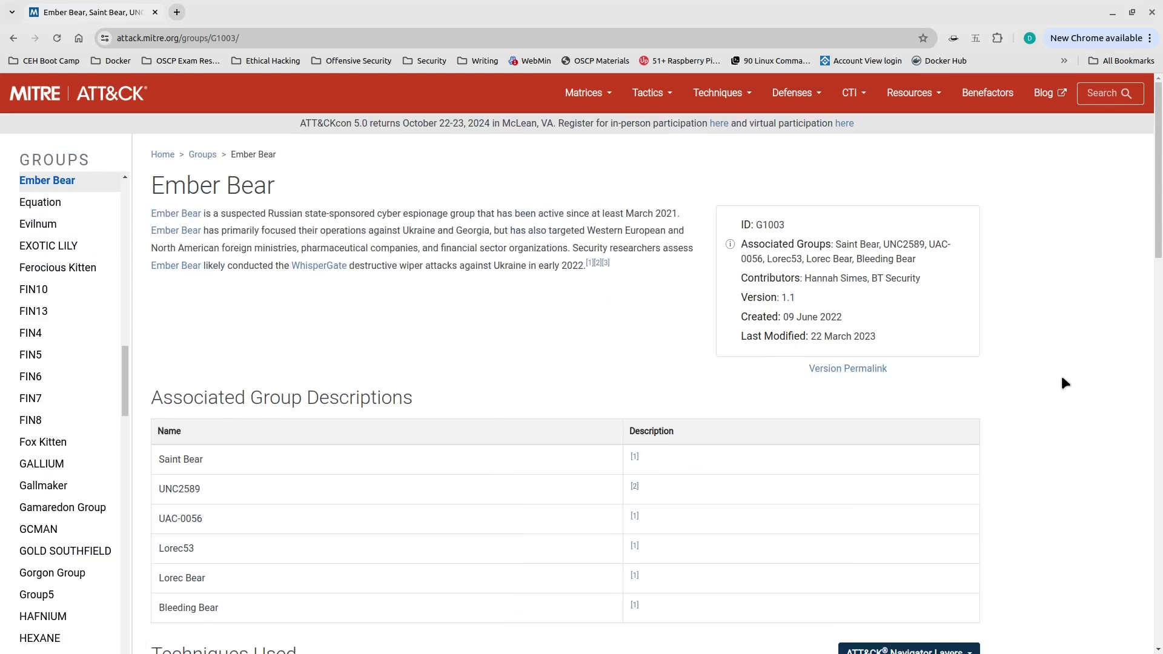
pyautogui.scroll(-7, 1060, 379)
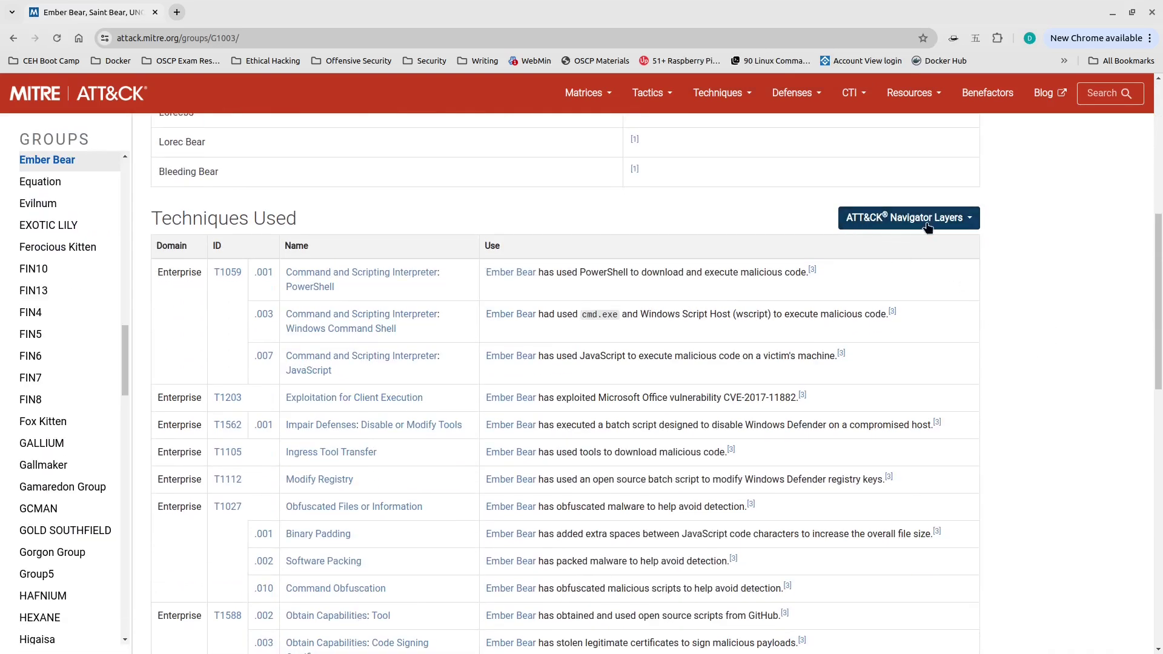
# - Open Ember Bear's enterprise layer in ATT&CK Navigator and examine the highlighted Spearphishing Attachment technique
pyautogui.click(969, 222)
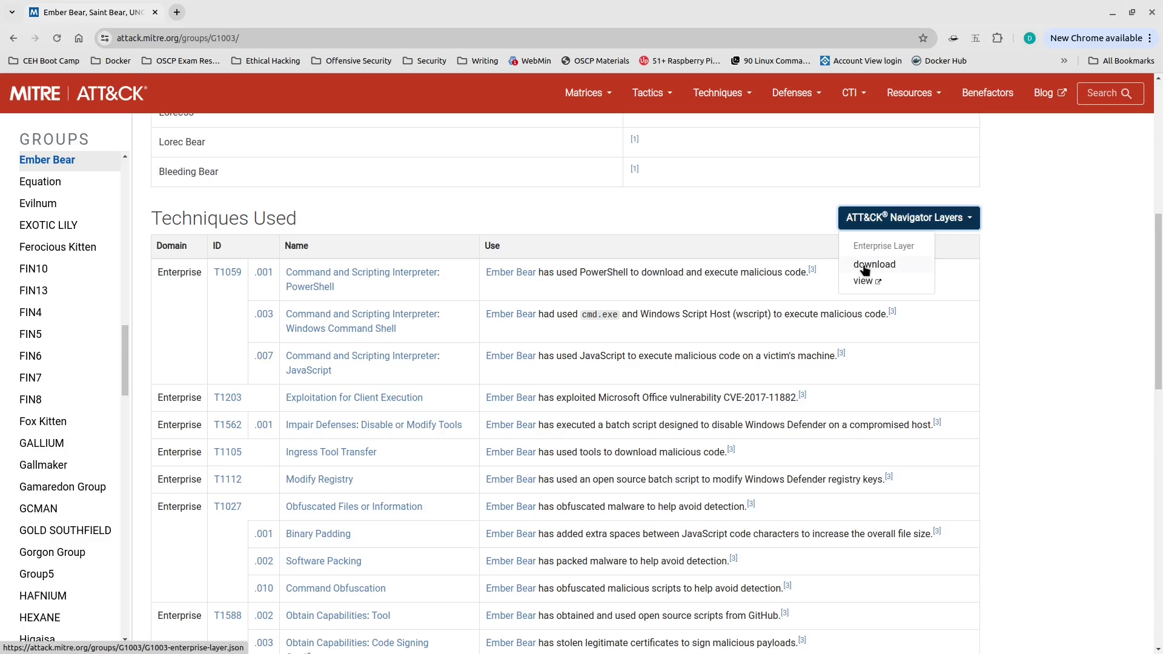
pyautogui.click(864, 283)
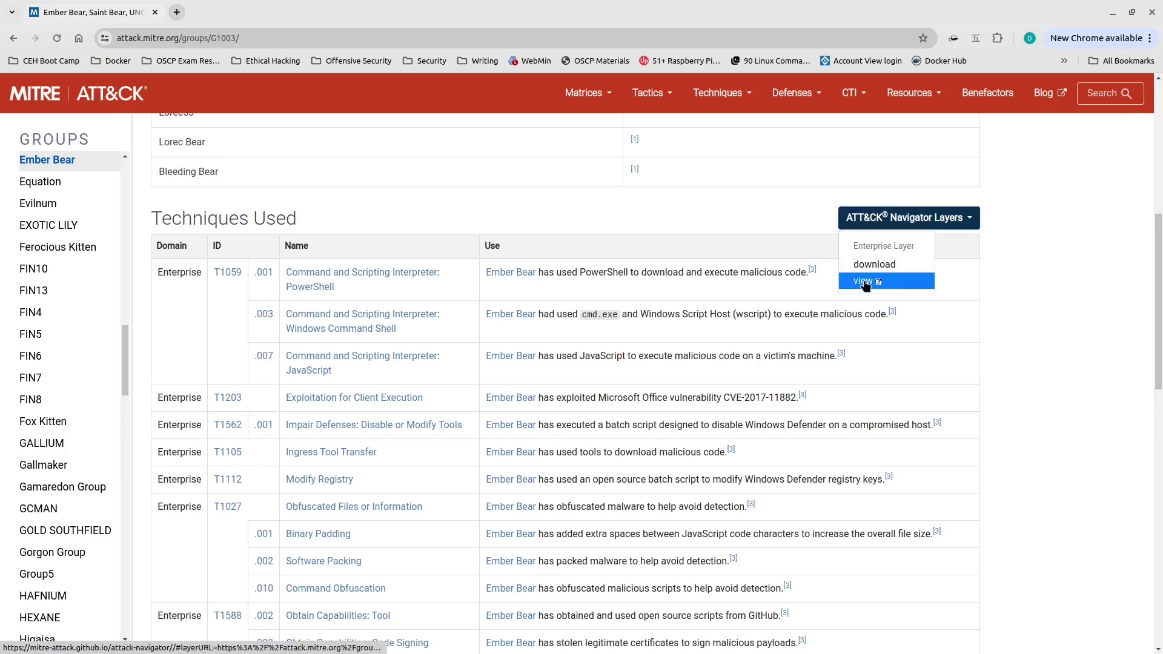
pyautogui.moveTo(864, 285); pyautogui.dragTo(1029, 290)
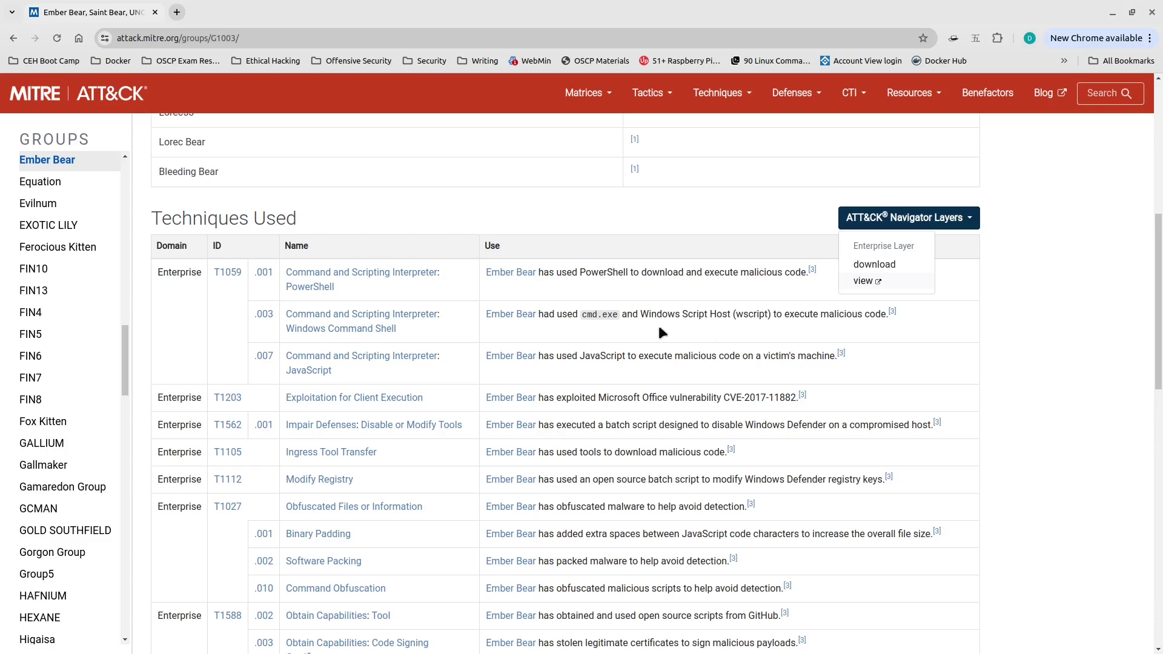
pyautogui.click(866, 282)
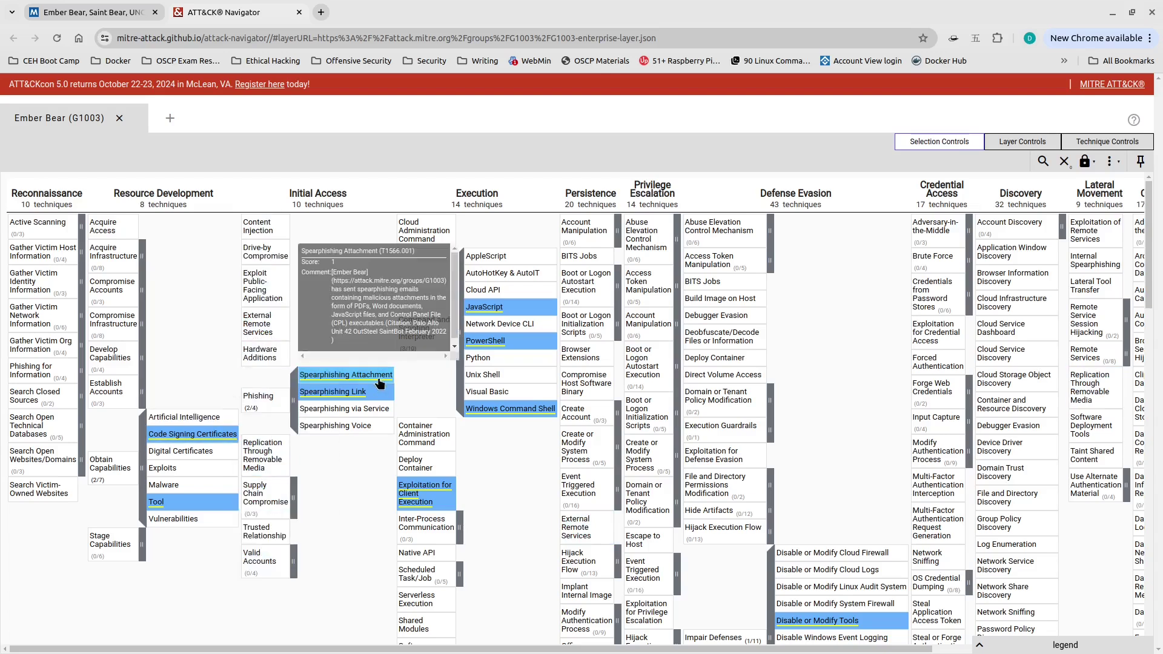
pyautogui.moveTo(372, 383)
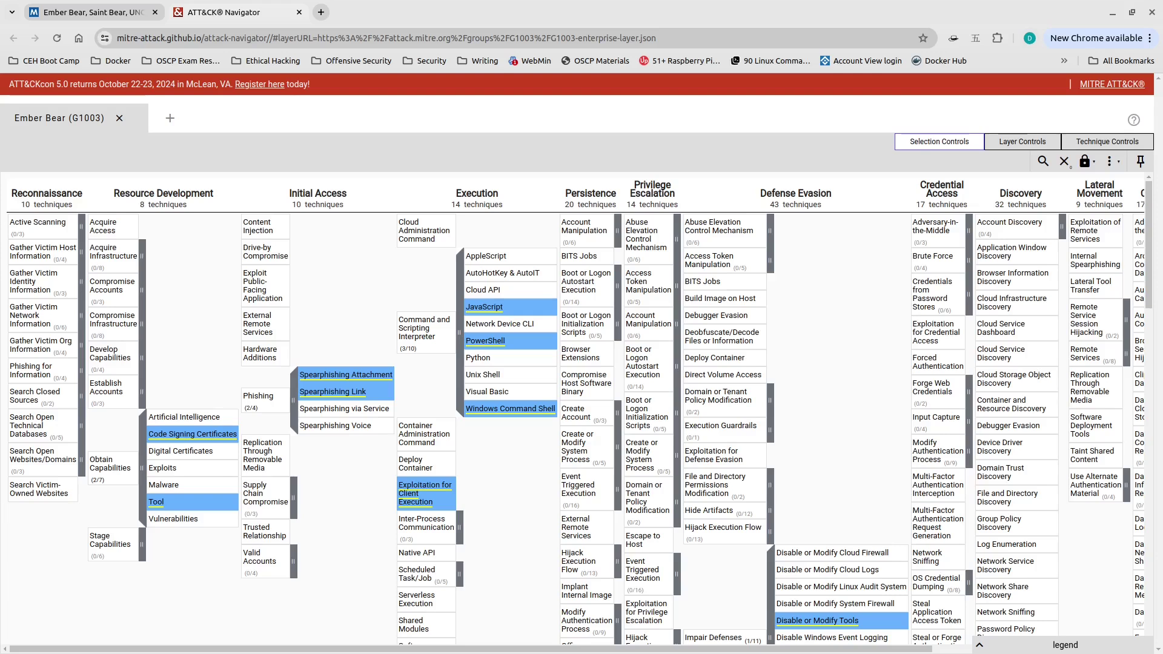
# - Switch to VirusTotal in the Kali virtual machine, look up IP address 185.191.127.212 and review the security vendors' analysis
pyautogui.hotkey('alt', 'Tab')
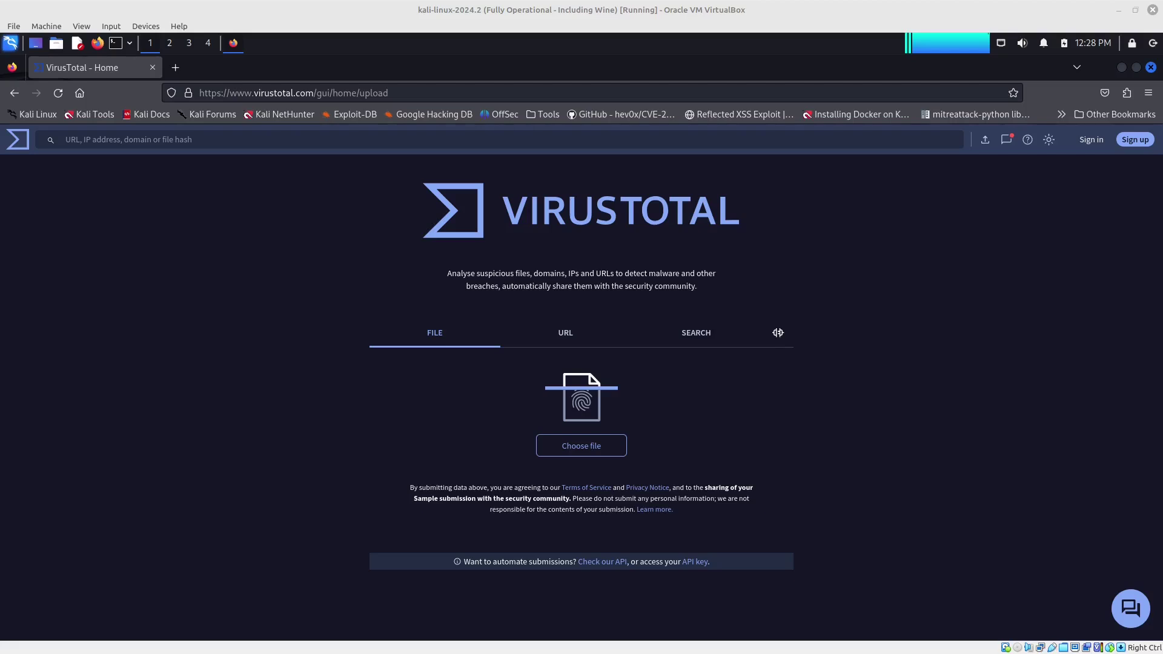
pyautogui.write('185.191.127.212')
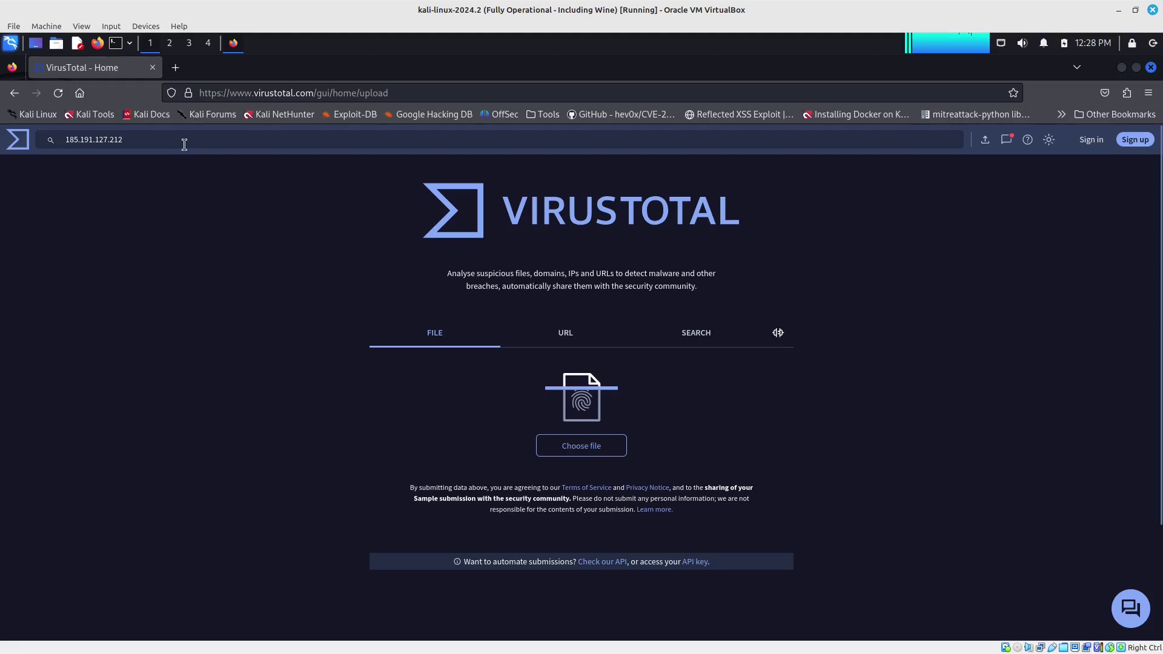
pyautogui.press('Return')
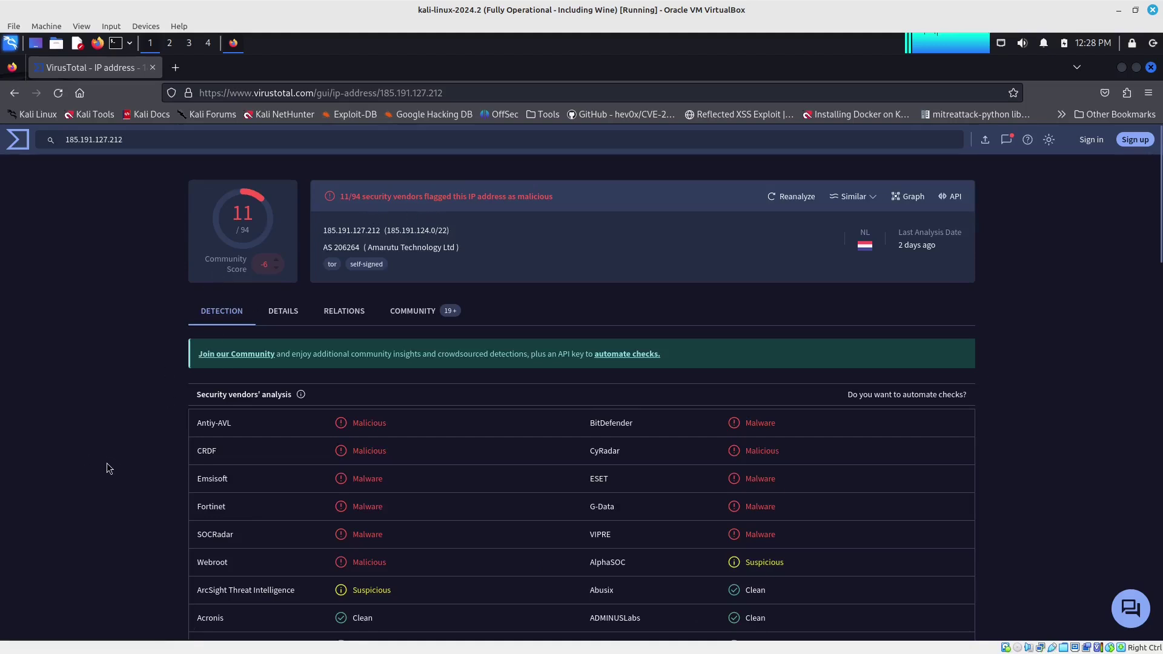
pyautogui.scroll(-2, 107, 463)
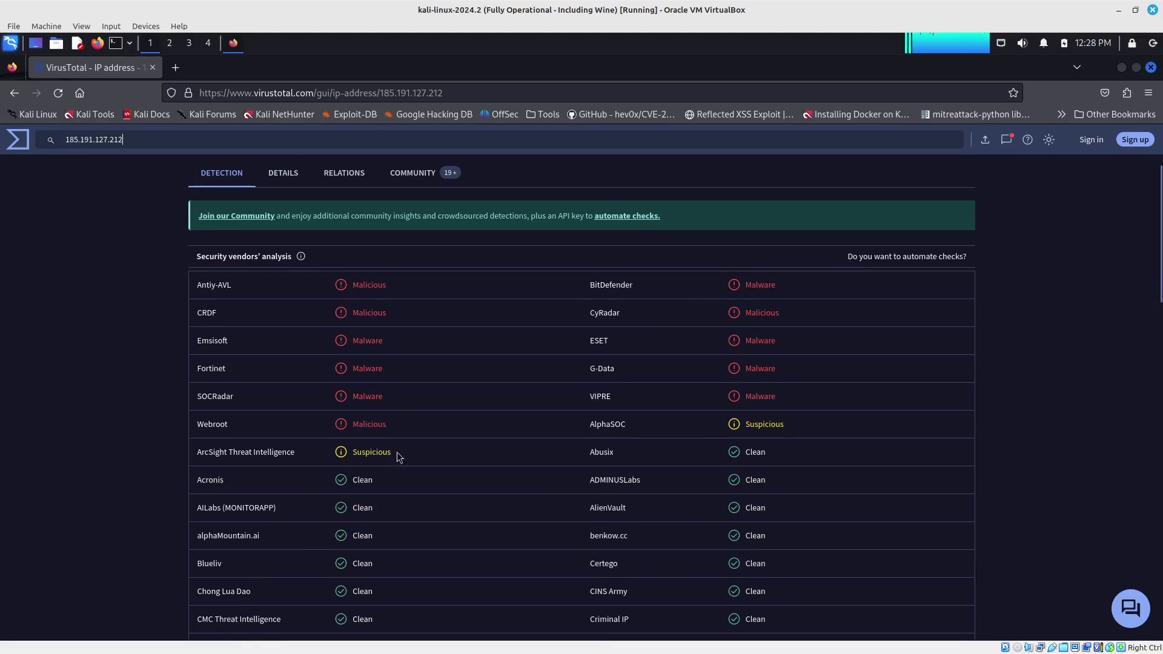
pyautogui.scroll(-10, 165, 422)
pyautogui.scroll(-2, 163, 416)
pyautogui.scroll(12, 315, 436)
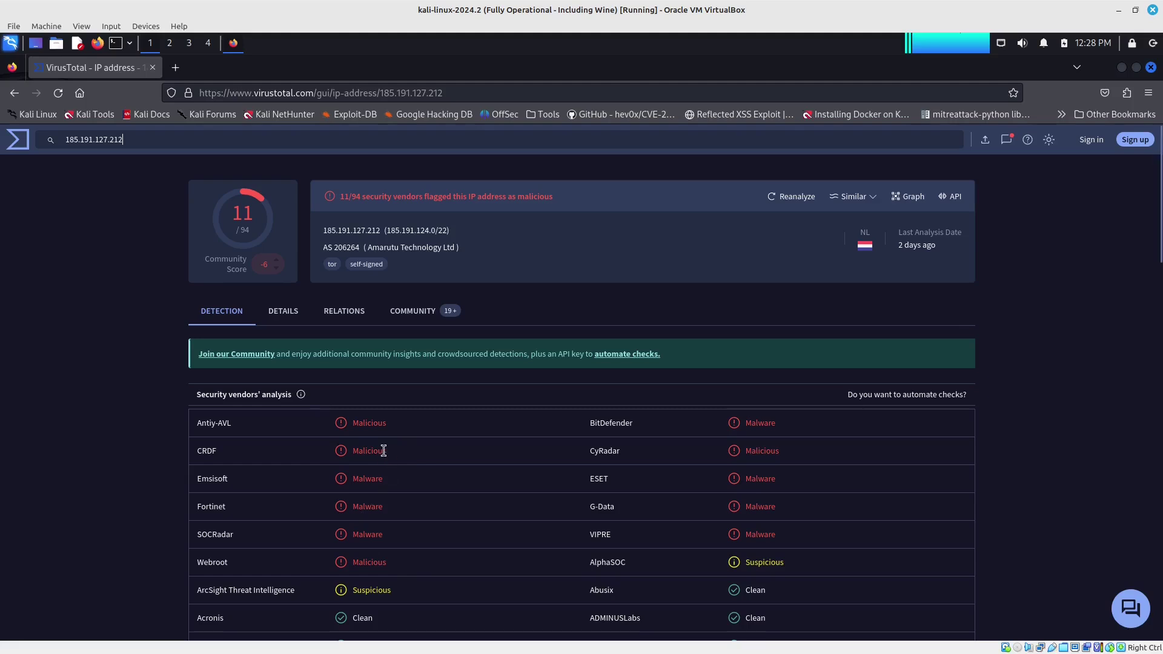
# - Examine the IP address's details, including certificate and whois data, and its relations such as passive DNS and communicating files
pyautogui.click(285, 310)
pyautogui.scroll(-2, 103, 327)
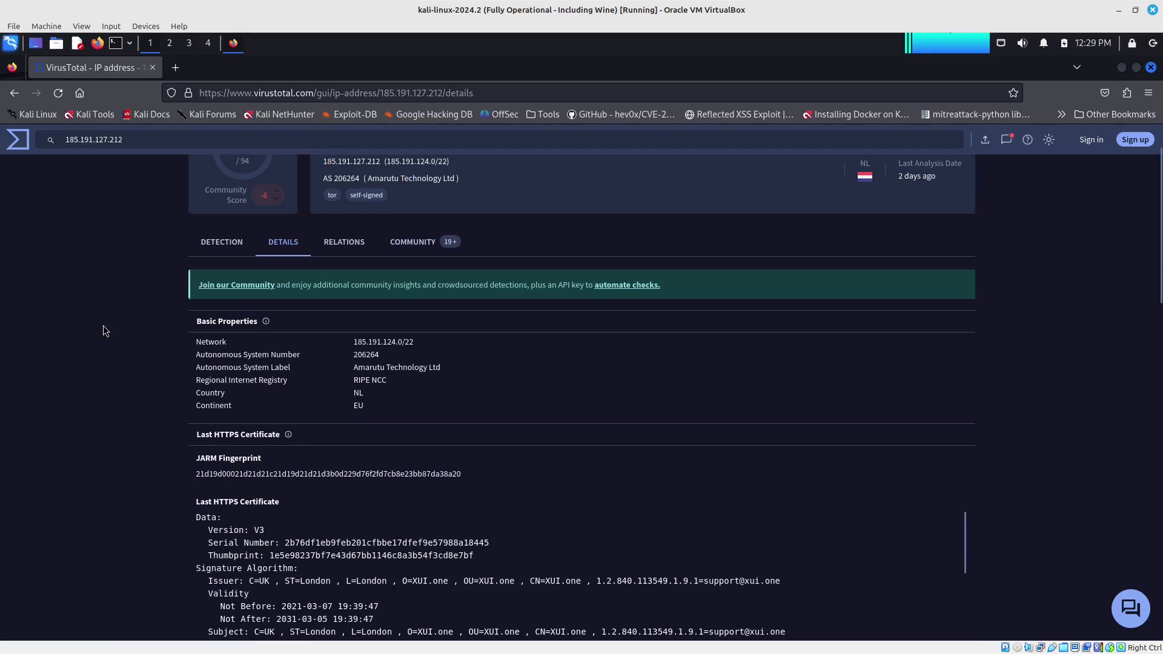
pyautogui.scroll(-20, 103, 330)
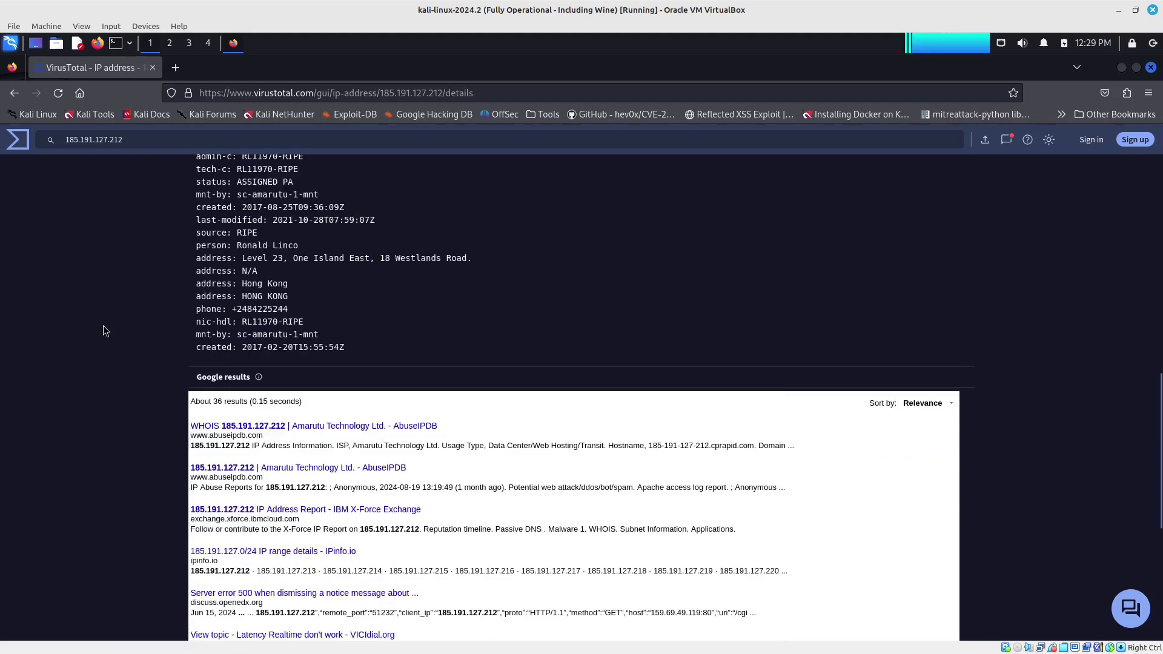
pyautogui.scroll(20, 280, 279)
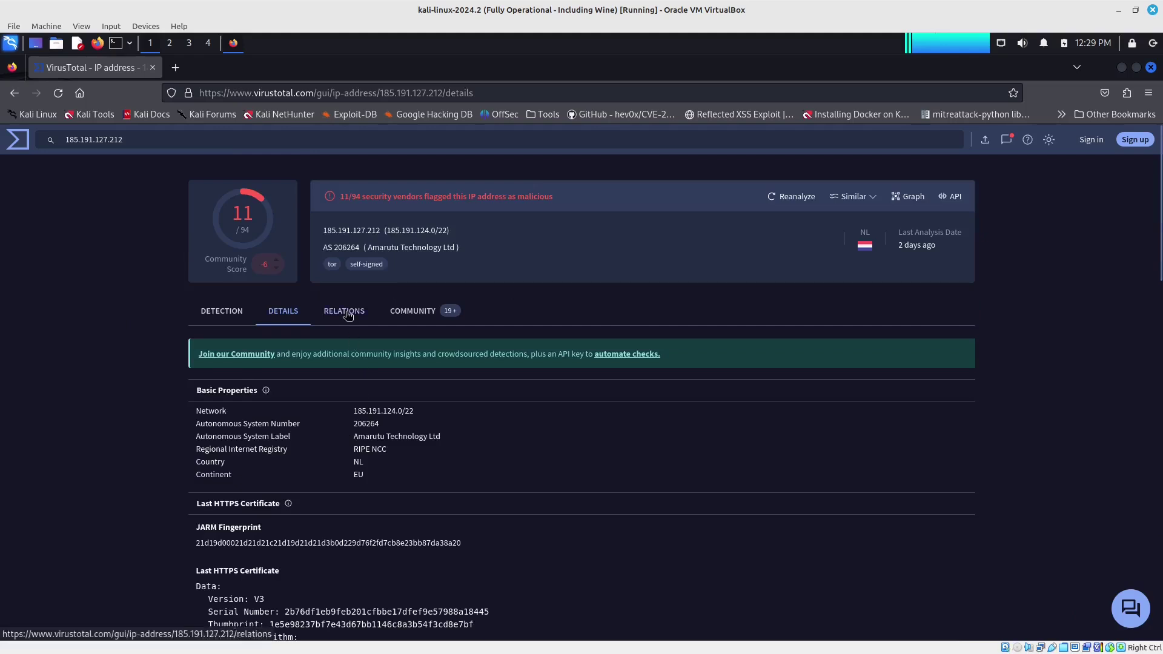
pyautogui.click(348, 315)
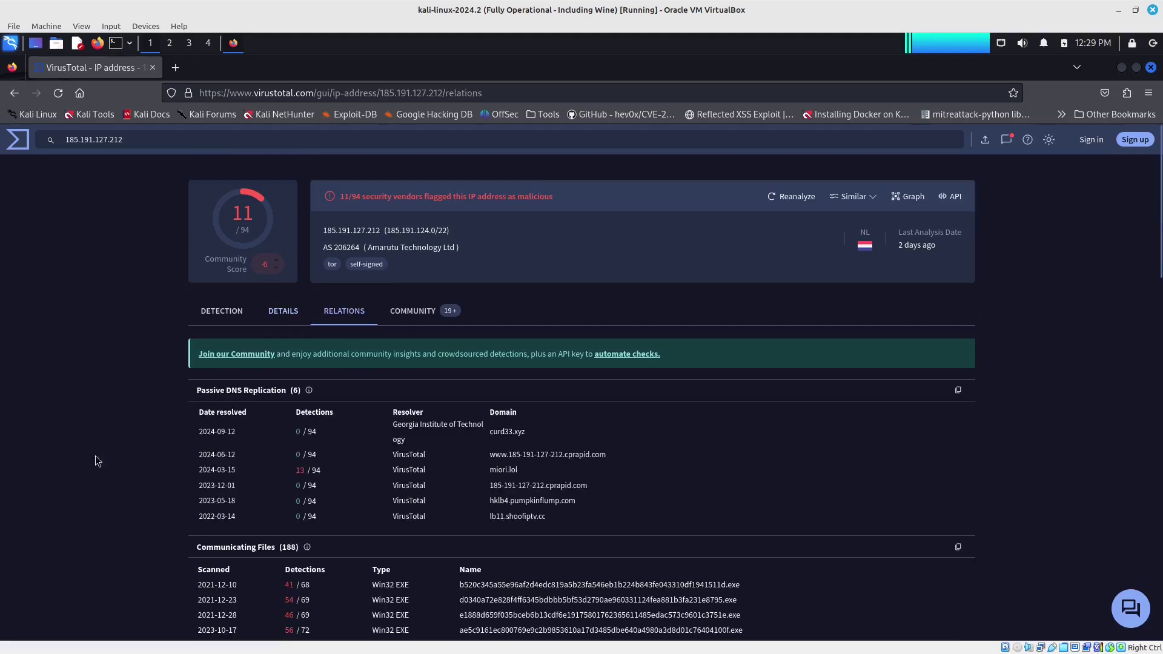
pyautogui.scroll(-7, 159, 476)
pyautogui.scroll(8, 158, 476)
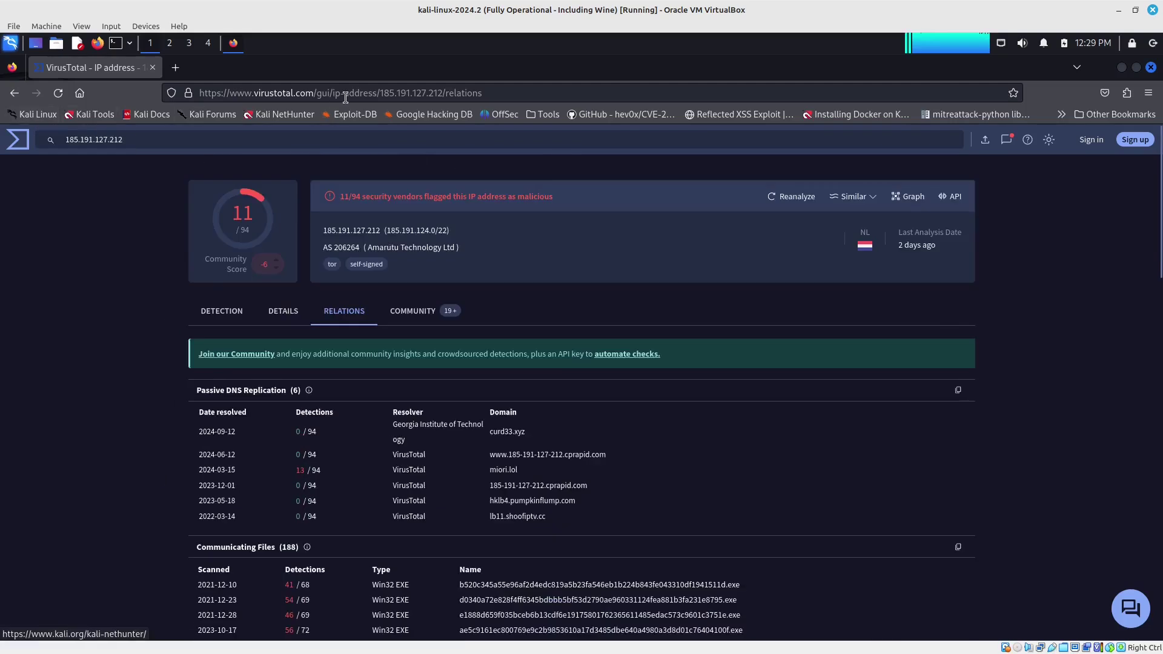
# - Return to the VirusTotal home page, upload adduser.exe from the home folder for analysis and review the vendors' verdicts
pyautogui.click(18, 149)
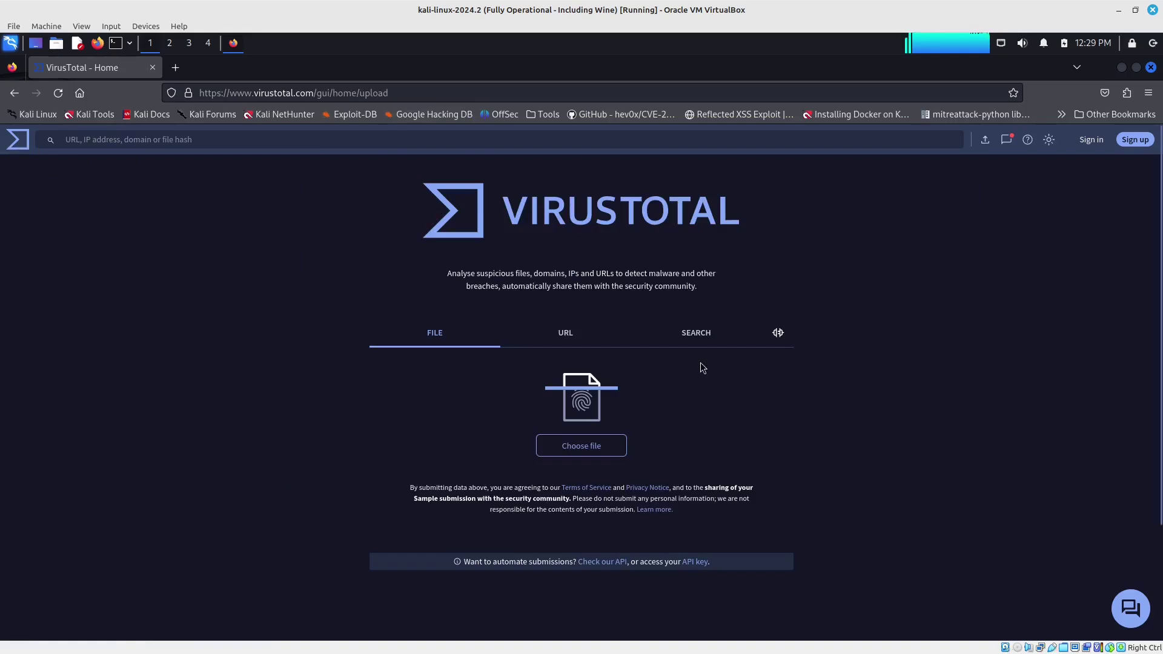
pyautogui.click(592, 450)
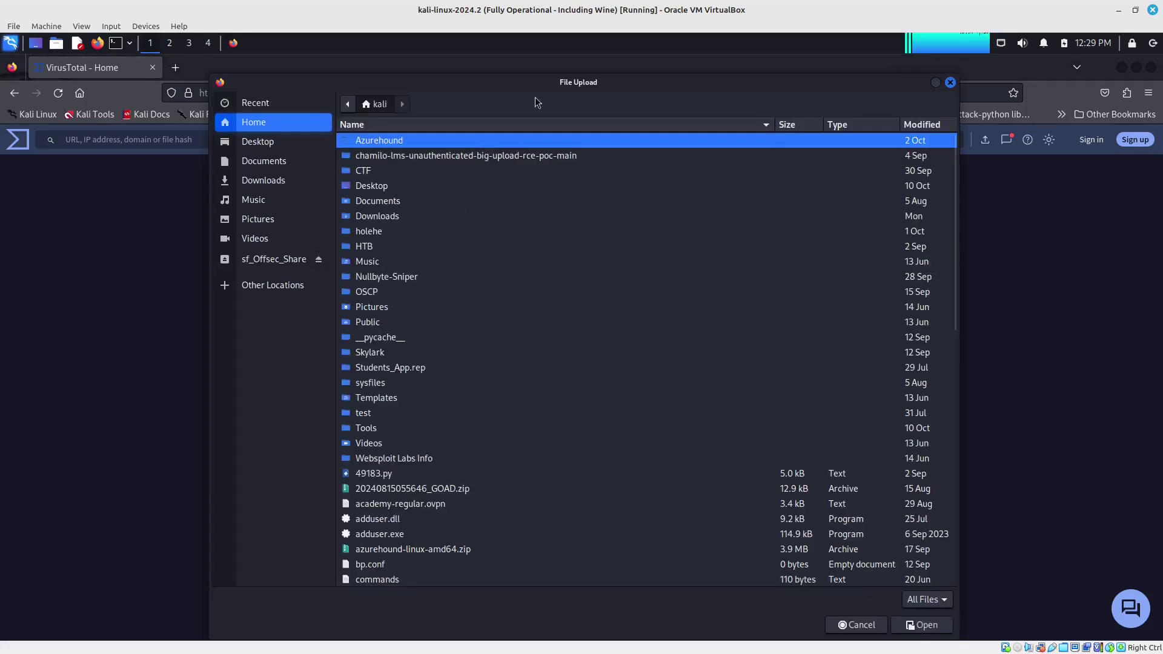
pyautogui.doubleClick(372, 535)
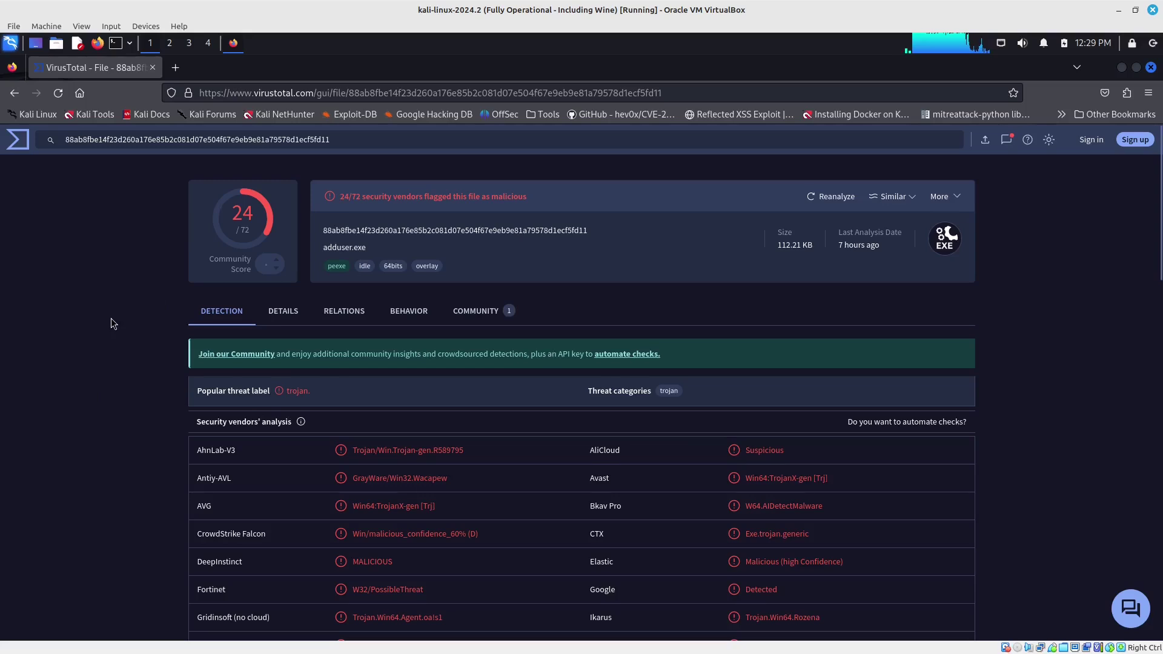
pyautogui.scroll(-3, 110, 318)
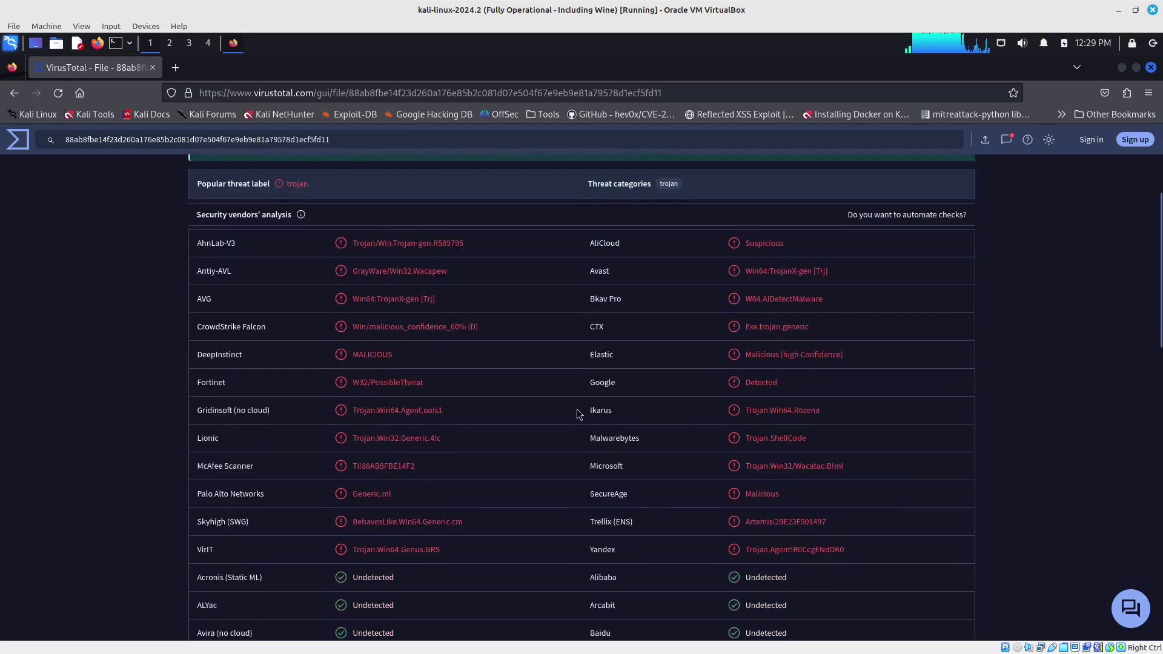
pyautogui.scroll(-1, 376, 405)
pyautogui.scroll(-10, 376, 405)
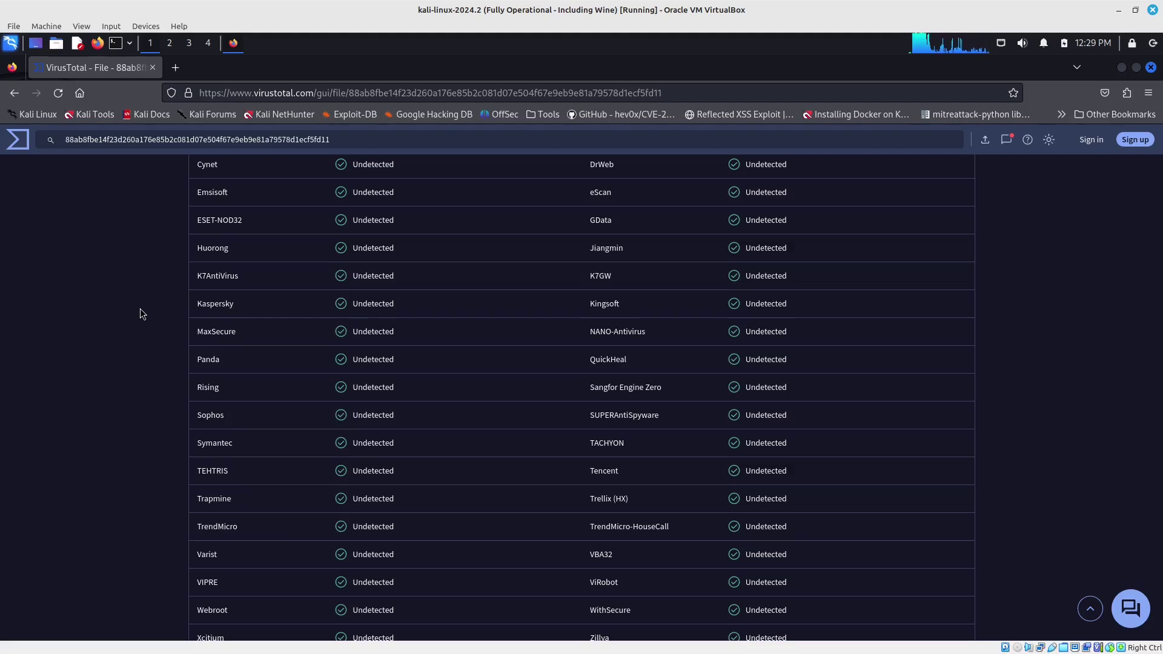
pyautogui.scroll(15, 140, 307)
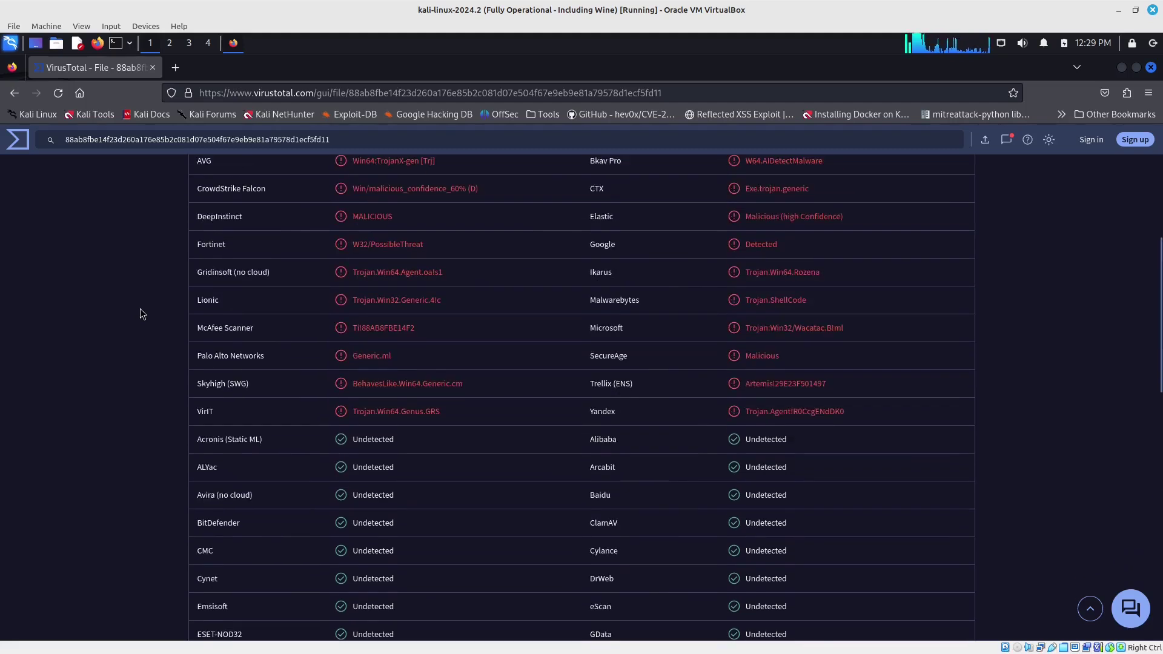
# - Examine the details of adduser.exe, including its MD5 and SHA-1 hashes, submission history and portable executable information
pyautogui.click(296, 313)
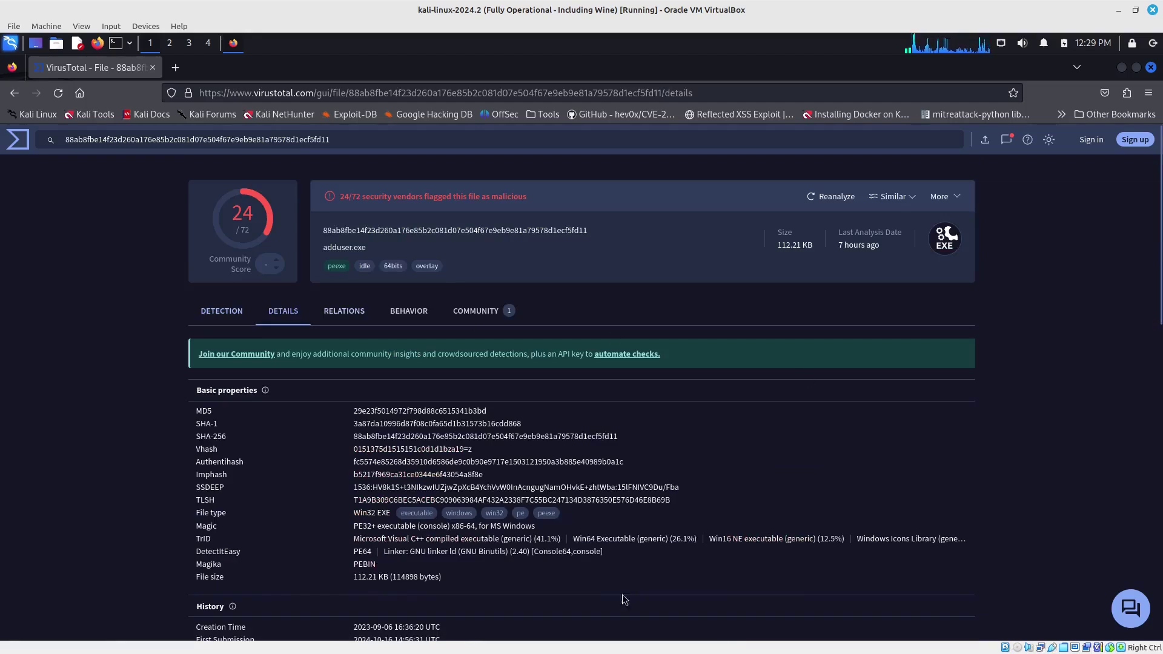
pyautogui.doubleClick(384, 411)
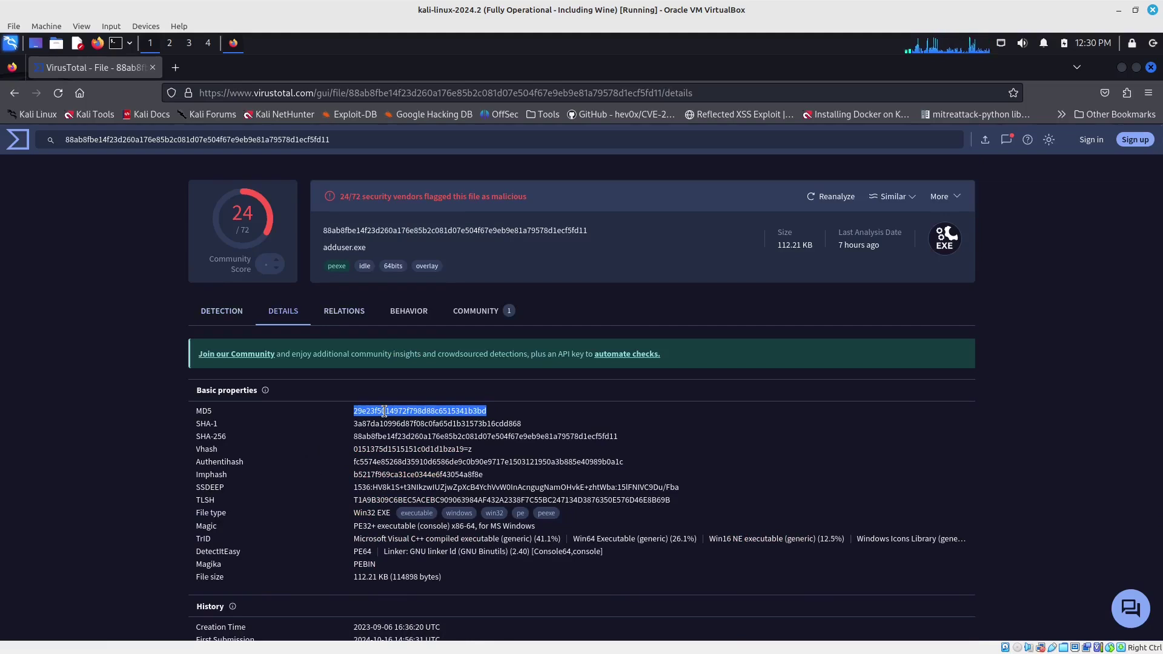
pyautogui.doubleClick(401, 424)
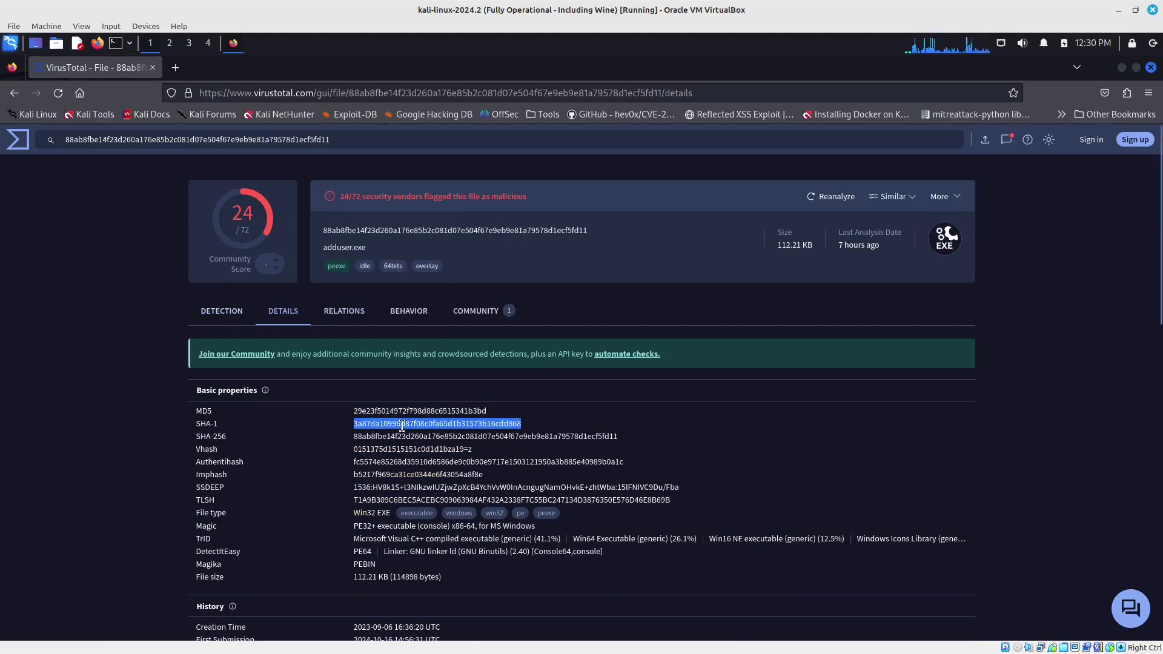
pyautogui.click(145, 427)
pyautogui.scroll(-3, 144, 427)
pyautogui.scroll(-3, 151, 416)
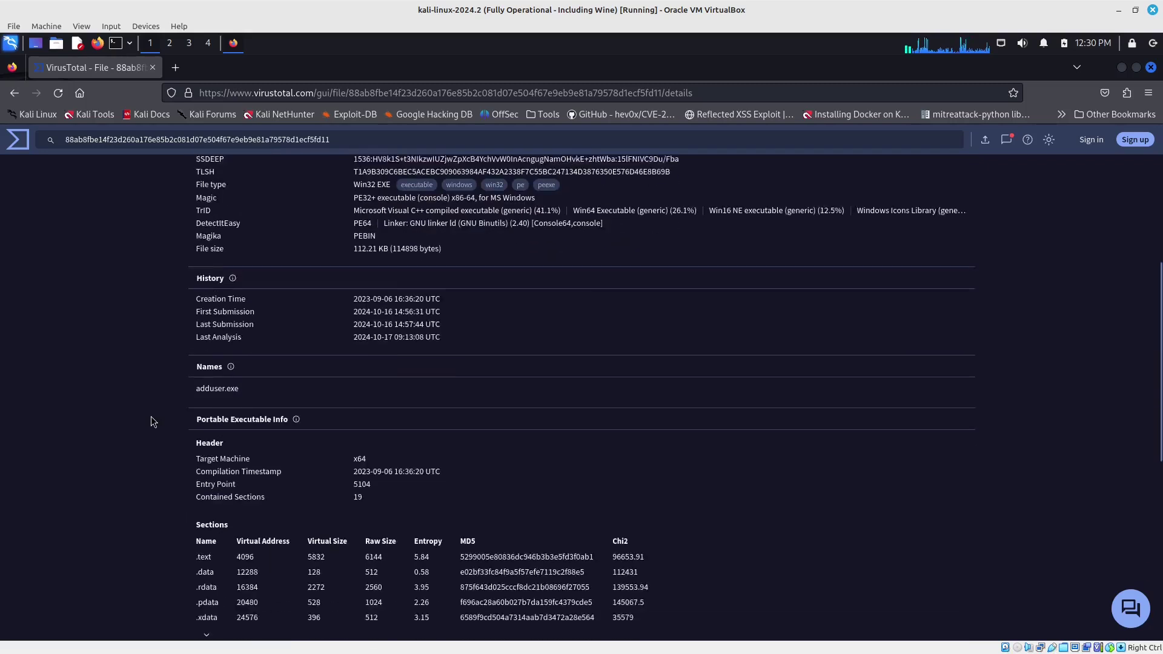
pyautogui.scroll(-2, 151, 416)
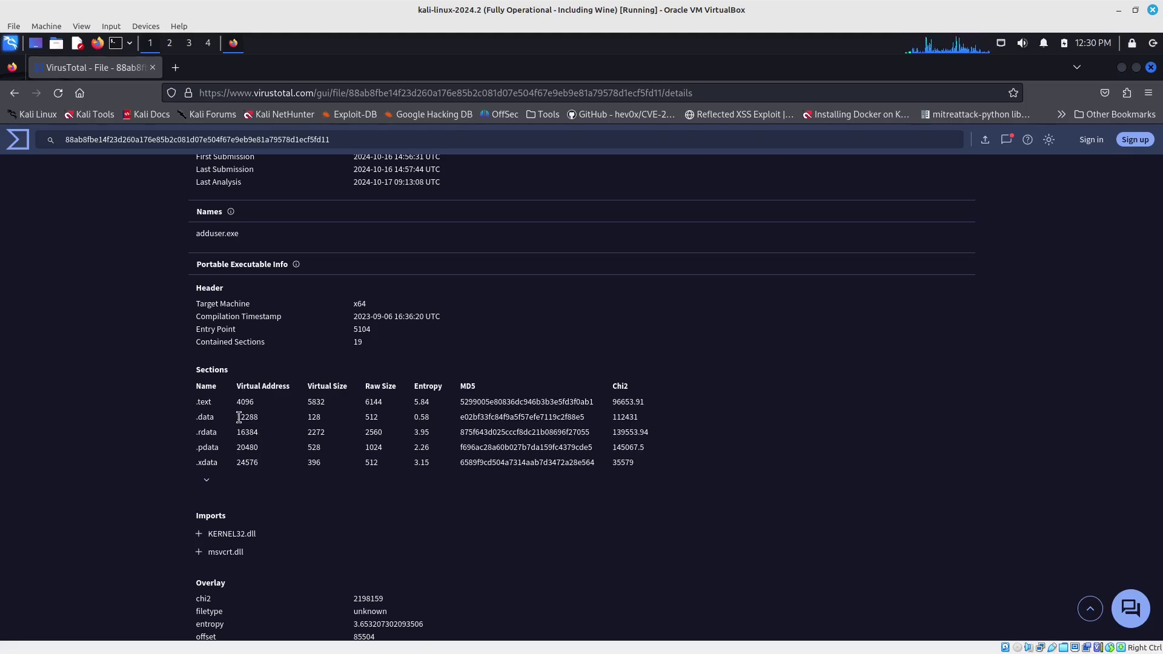
pyautogui.scroll(-5, 179, 450)
pyautogui.scroll(5, 179, 450)
pyautogui.scroll(8, 176, 450)
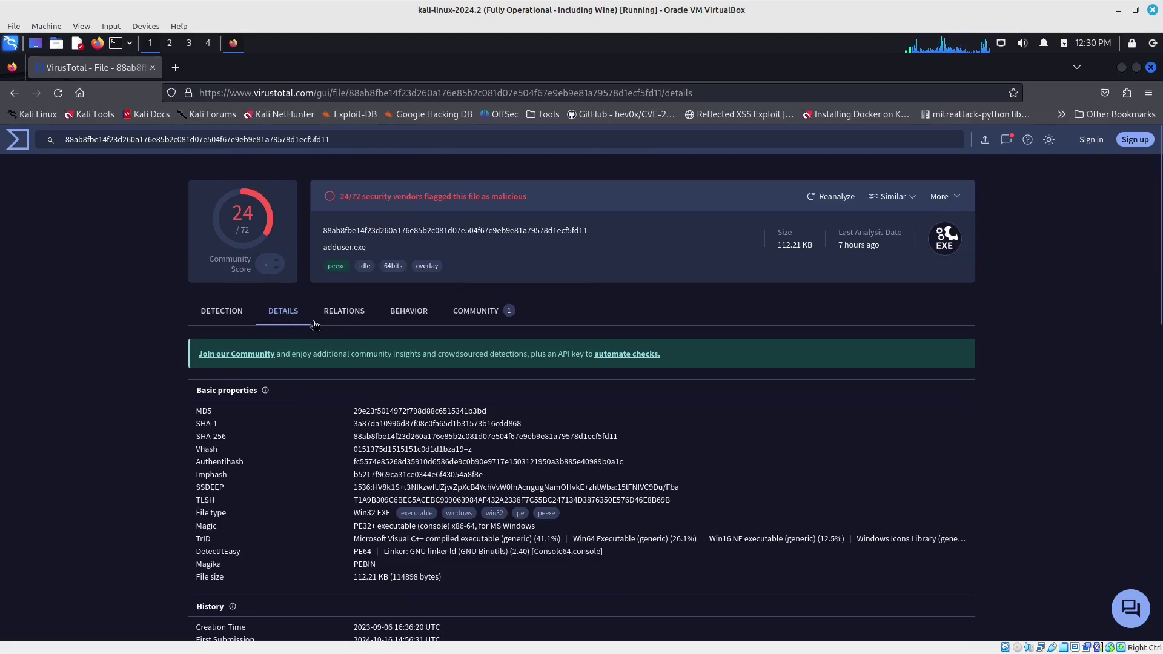
# - Review the relations of adduser.exe, covering contacted domains, contacted IP addresses, bundled files and the graph summary
pyautogui.click(344, 312)
pyautogui.scroll(-1, 200, 427)
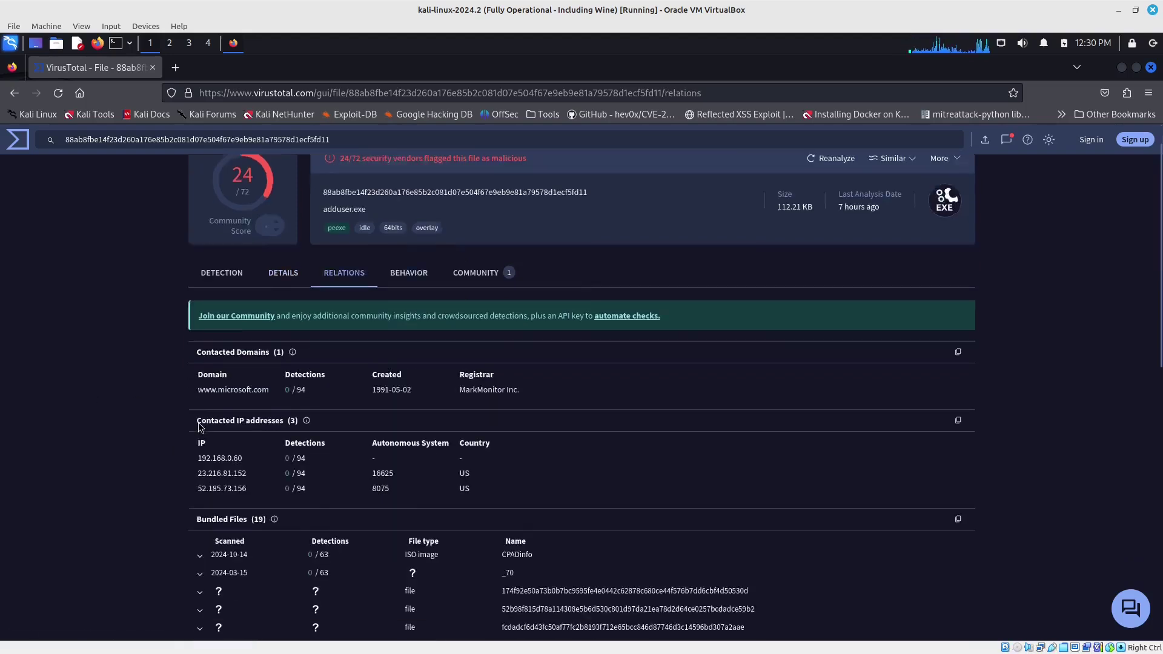
pyautogui.scroll(-6, 200, 427)
pyautogui.scroll(-4, 377, 475)
pyautogui.scroll(5, 377, 475)
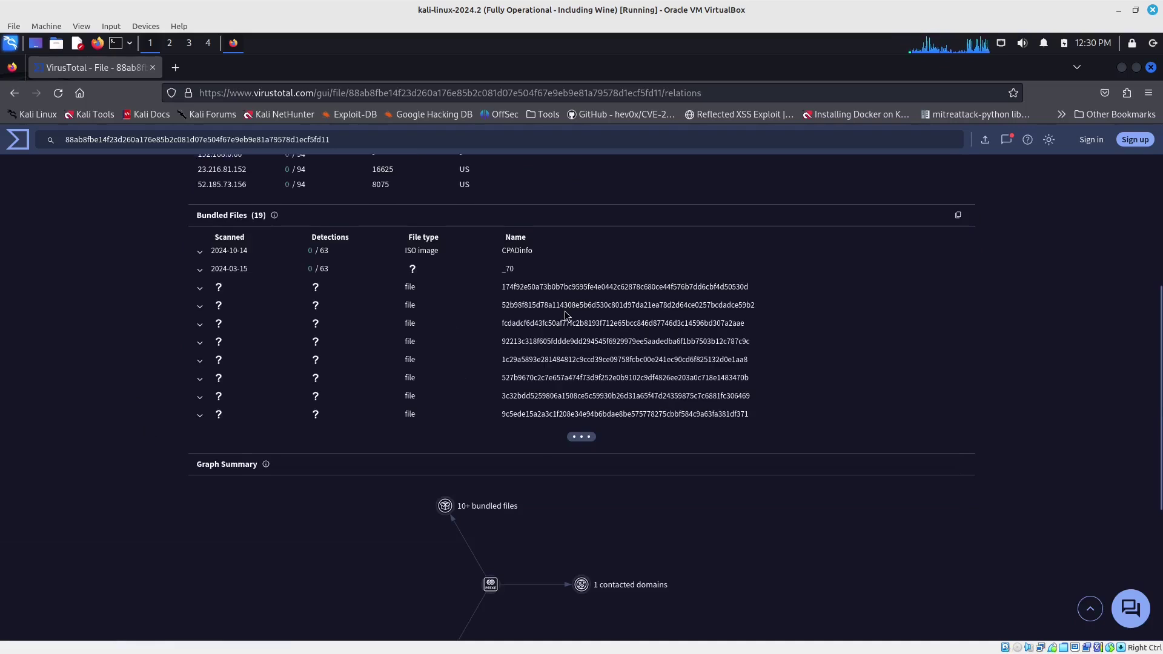
pyautogui.scroll(4, 565, 314)
pyautogui.scroll(3, 397, 456)
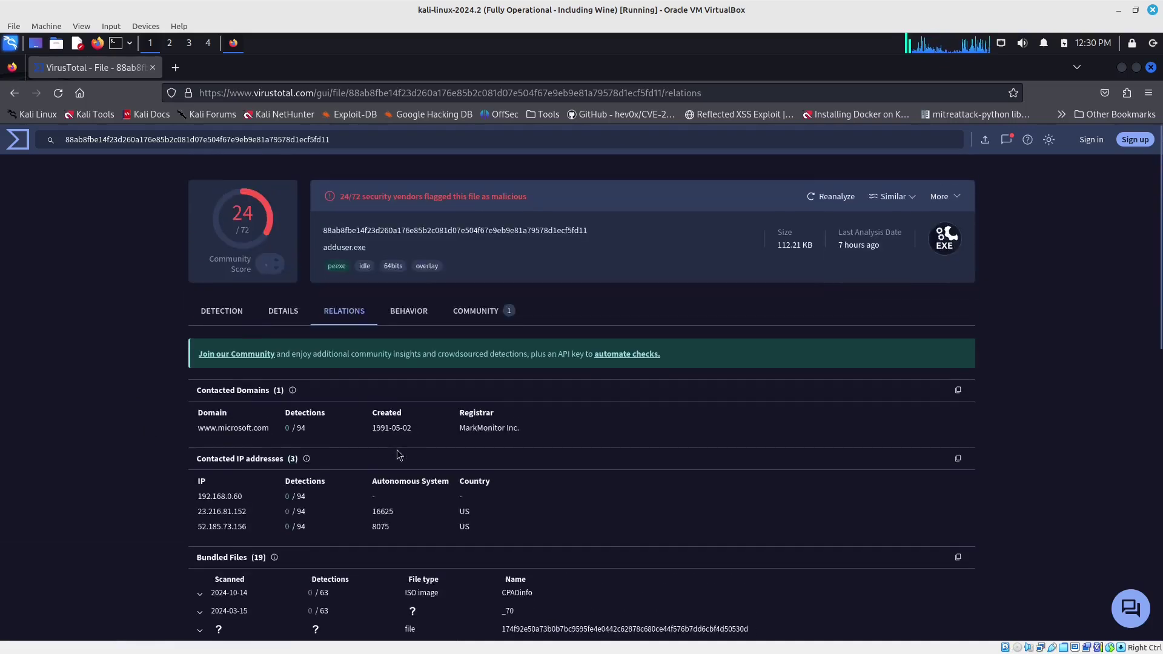
# - Review the sandbox behavior report of adduser.exe and open the MITRE page for its Execution tactic (TA0002)
pyautogui.click(411, 310)
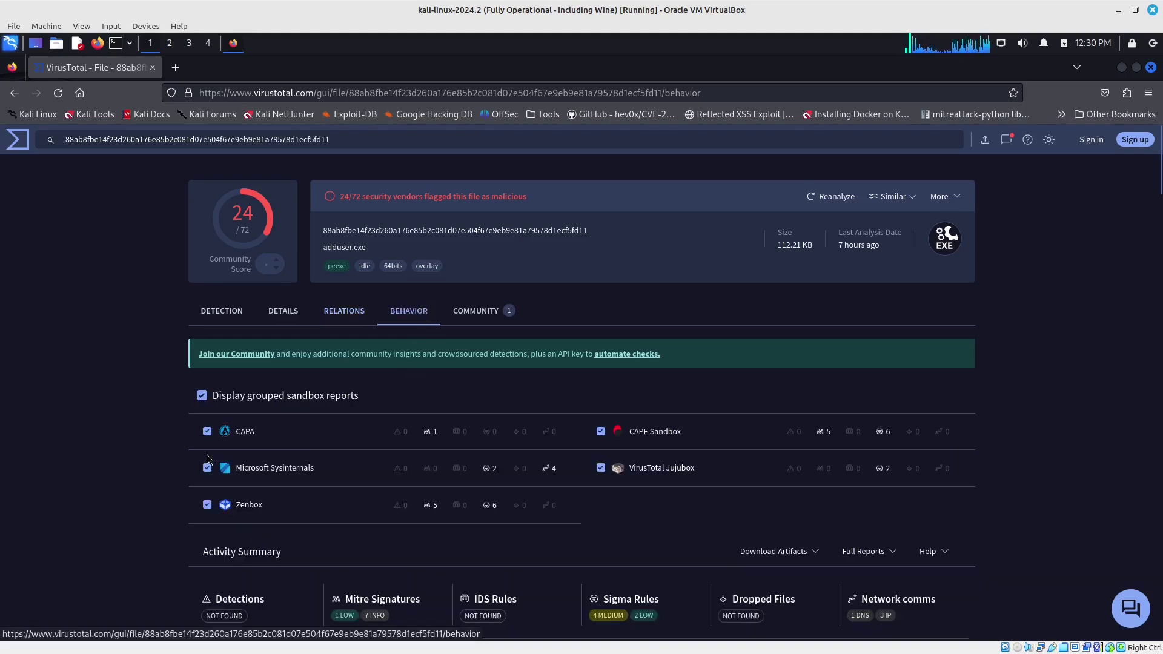
pyautogui.scroll(-5, 424, 463)
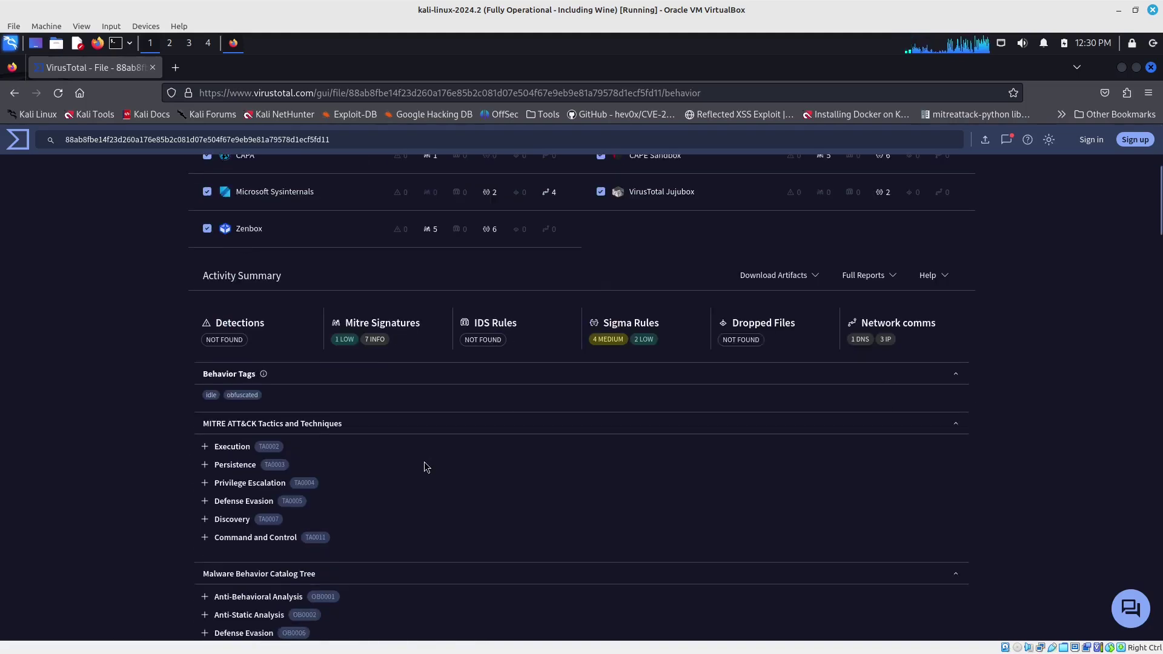
pyautogui.scroll(-1, 423, 463)
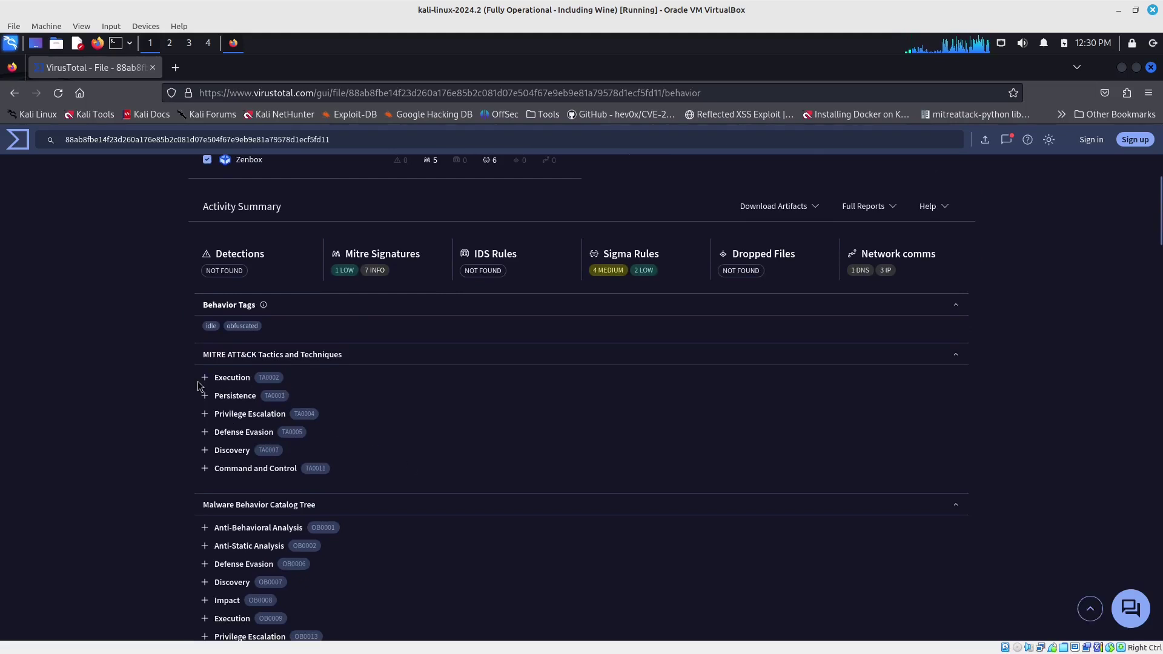
pyautogui.moveTo(271, 381)
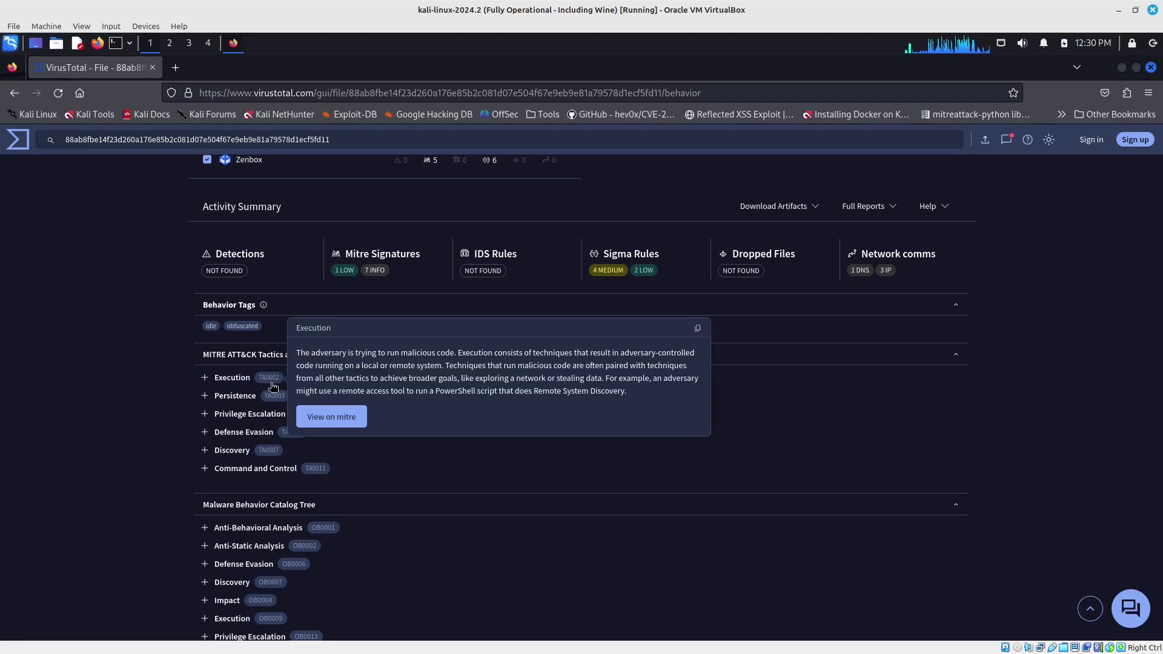
pyautogui.click(343, 426)
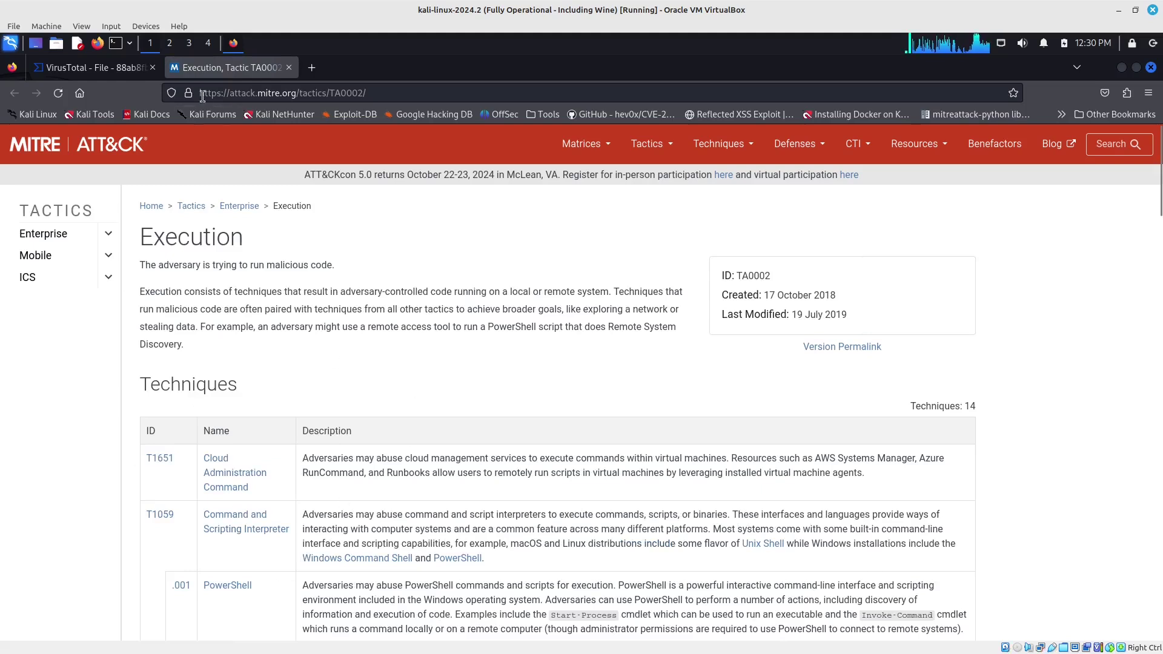
# - Close the MITRE Execution page and review adduser.exe's behavior report, covering Sigma rules, network communication, file system, registry and process actions
pyautogui.click(289, 68)
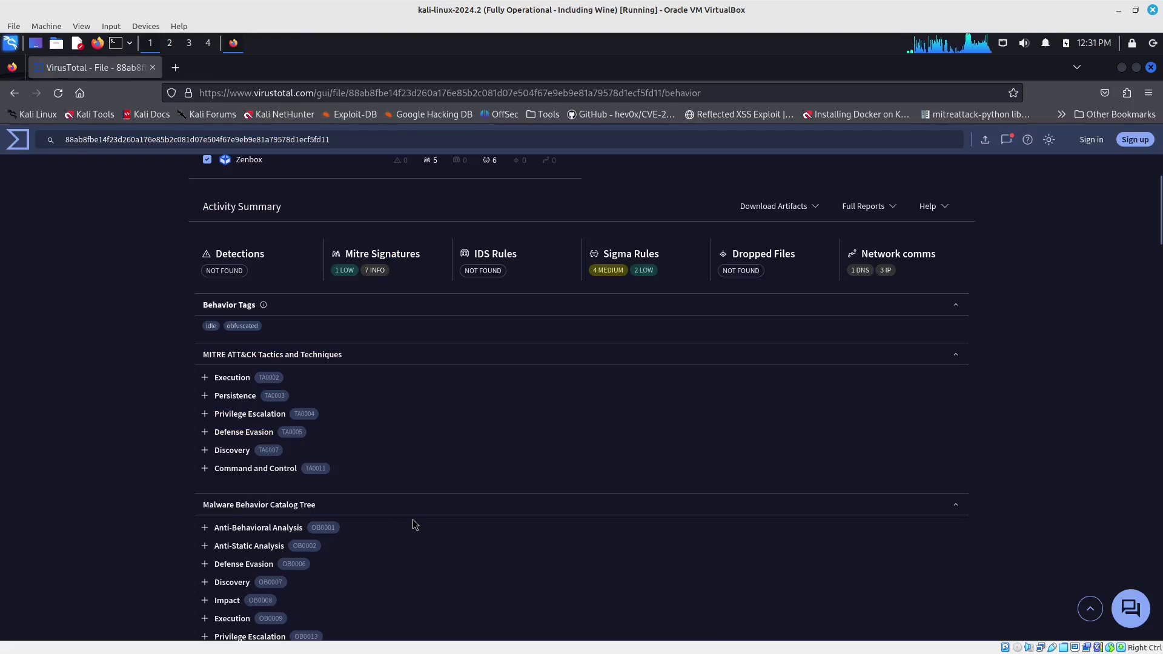
pyautogui.scroll(-2, 413, 525)
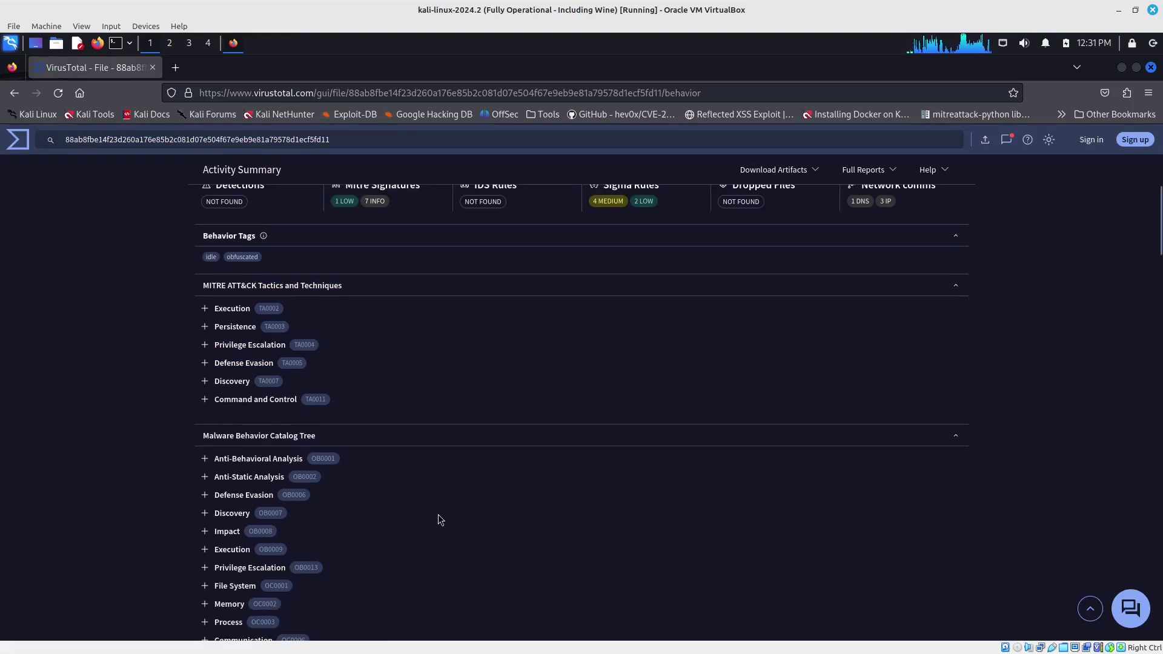
pyautogui.scroll(-4, 439, 520)
pyautogui.scroll(-3, 438, 514)
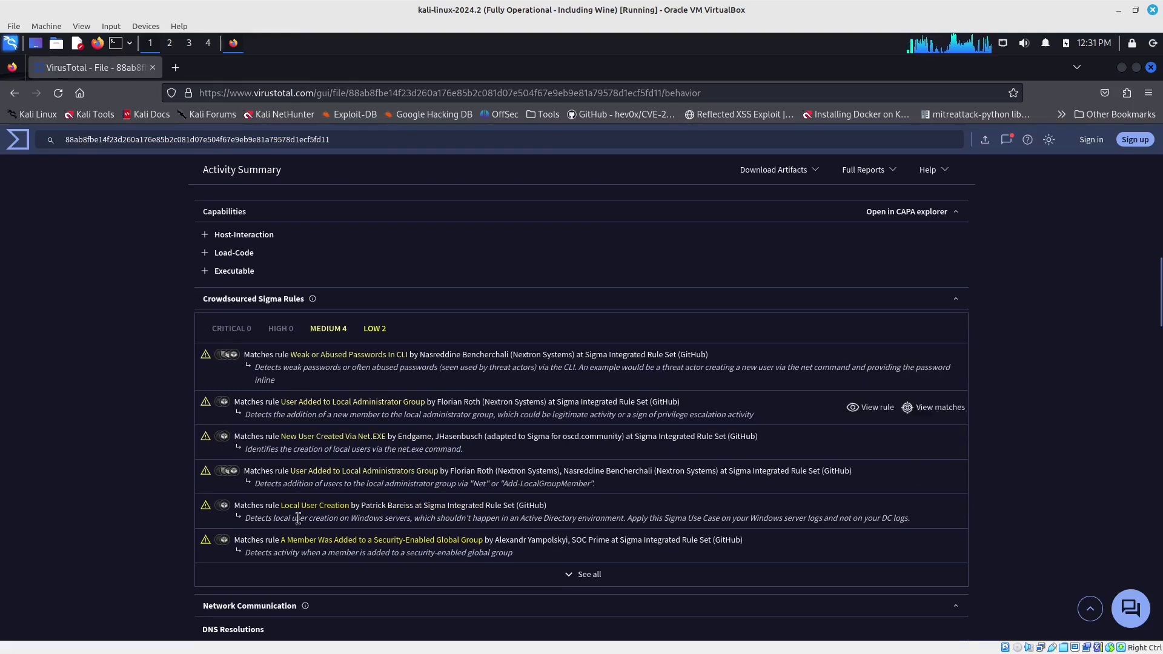
pyautogui.scroll(-2, 86, 464)
pyautogui.scroll(-5, 86, 464)
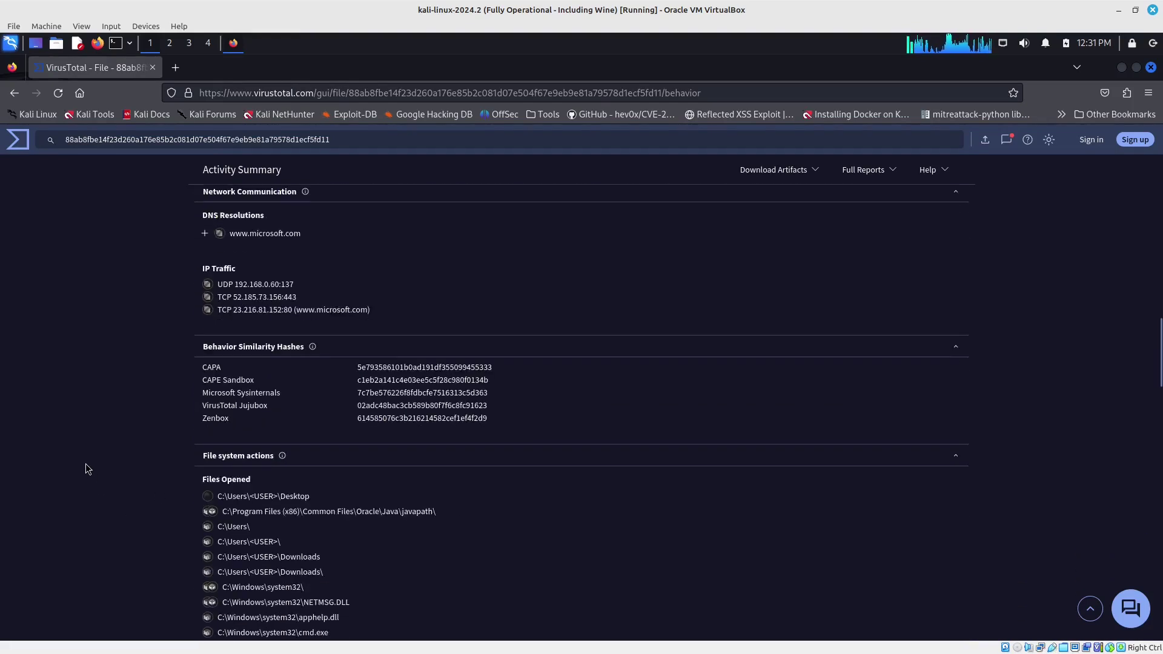
pyautogui.scroll(-2, 85, 463)
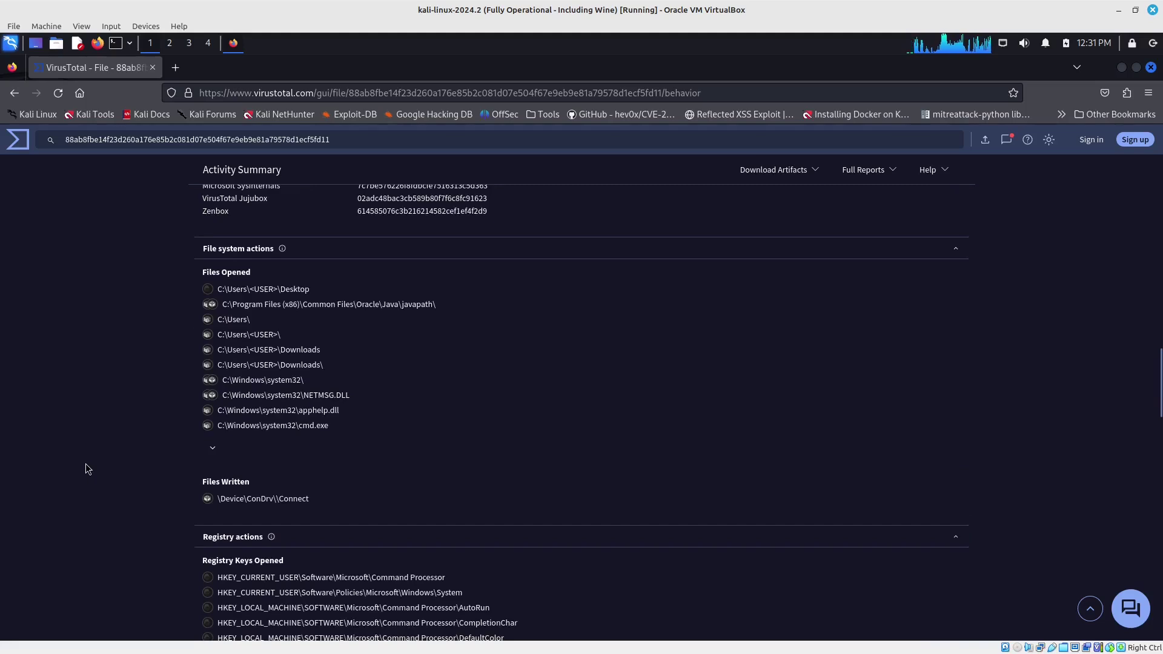
pyautogui.scroll(-3, 85, 463)
pyautogui.scroll(-4, 85, 463)
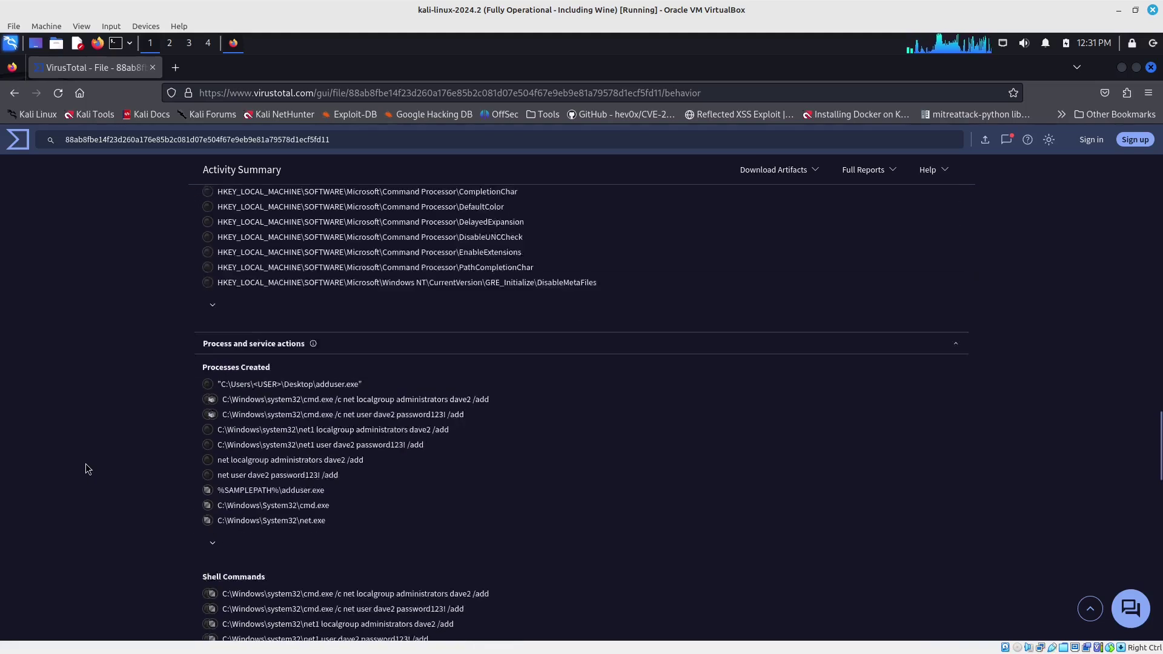
pyautogui.scroll(-4, 85, 463)
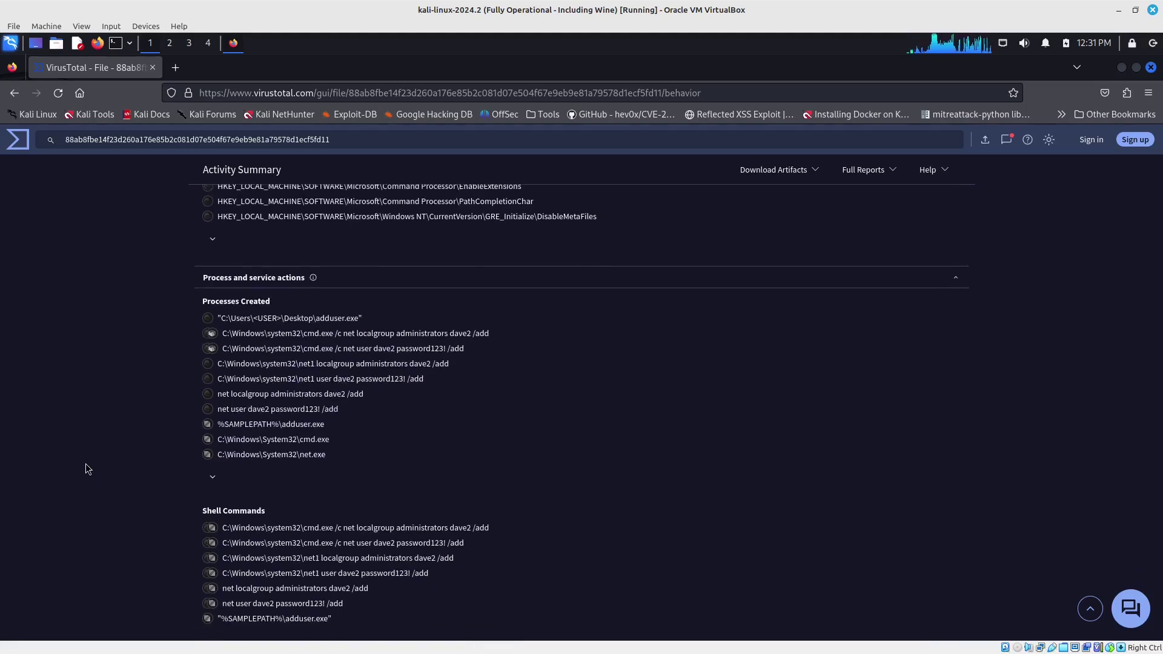
pyautogui.scroll(-3, 85, 463)
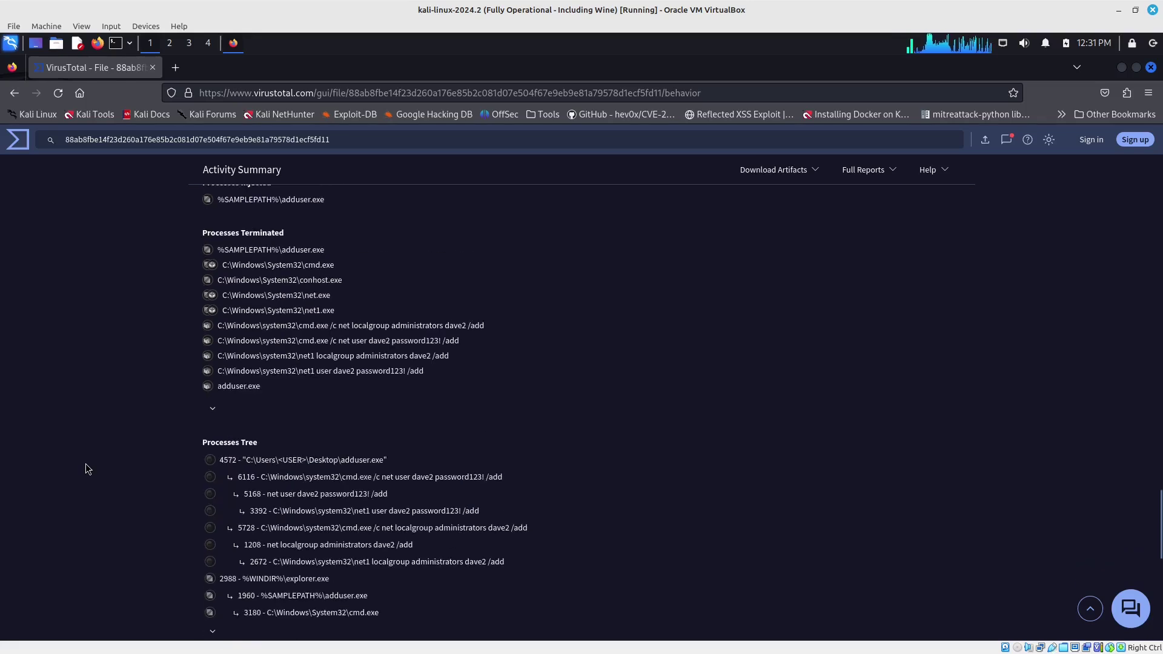
# - Examine the shell commands of adduser.exe, highlighting the net user command and the administrators group in the net localgroup command
pyautogui.scroll(5, 85, 463)
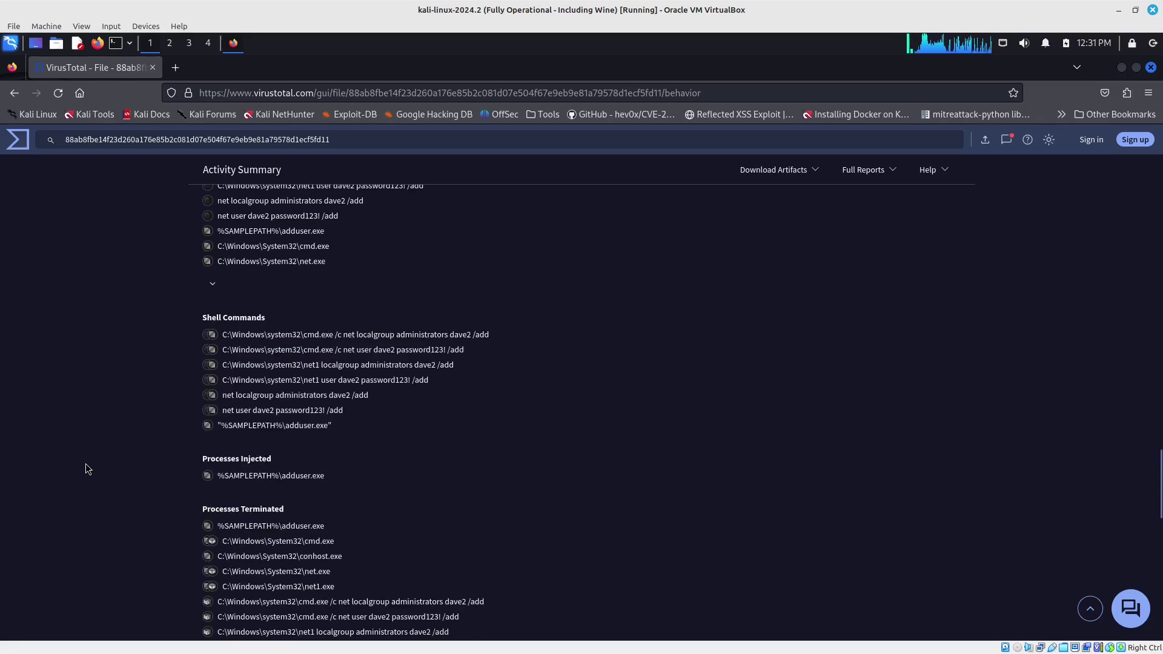
pyautogui.scroll(2, 86, 463)
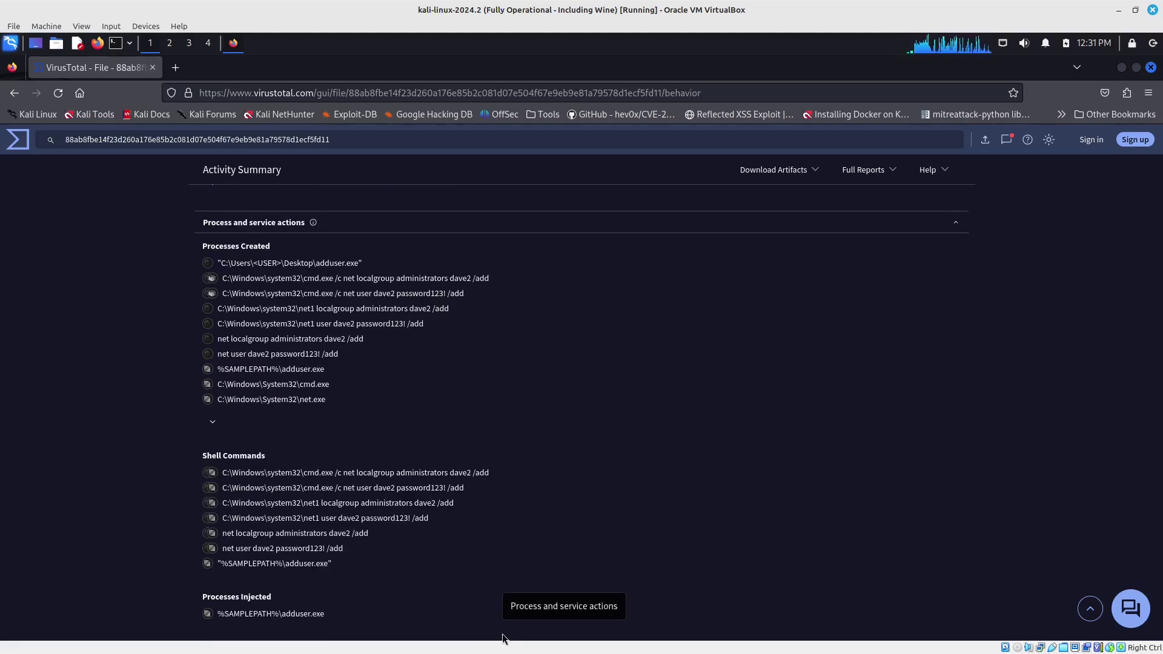
pyautogui.moveTo(222, 548); pyautogui.dragTo(253, 548)
pyautogui.doubleClick(267, 548)
pyautogui.click(302, 548)
pyautogui.tripleClick(280, 548)
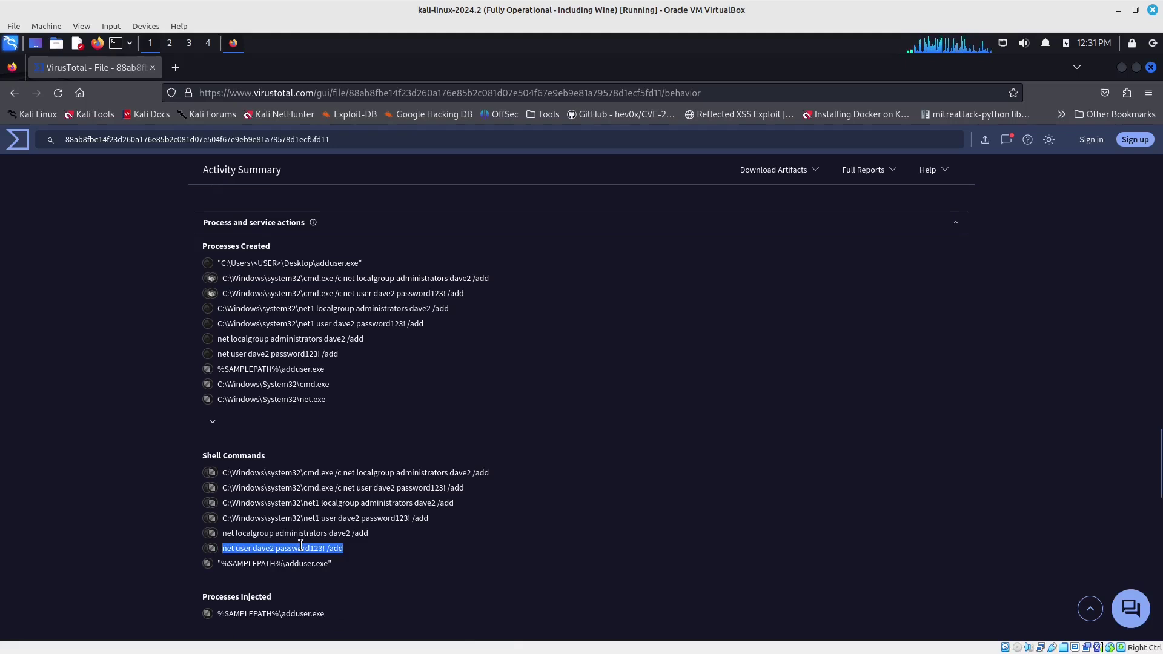
pyautogui.click(247, 533)
pyautogui.doubleClick(290, 533)
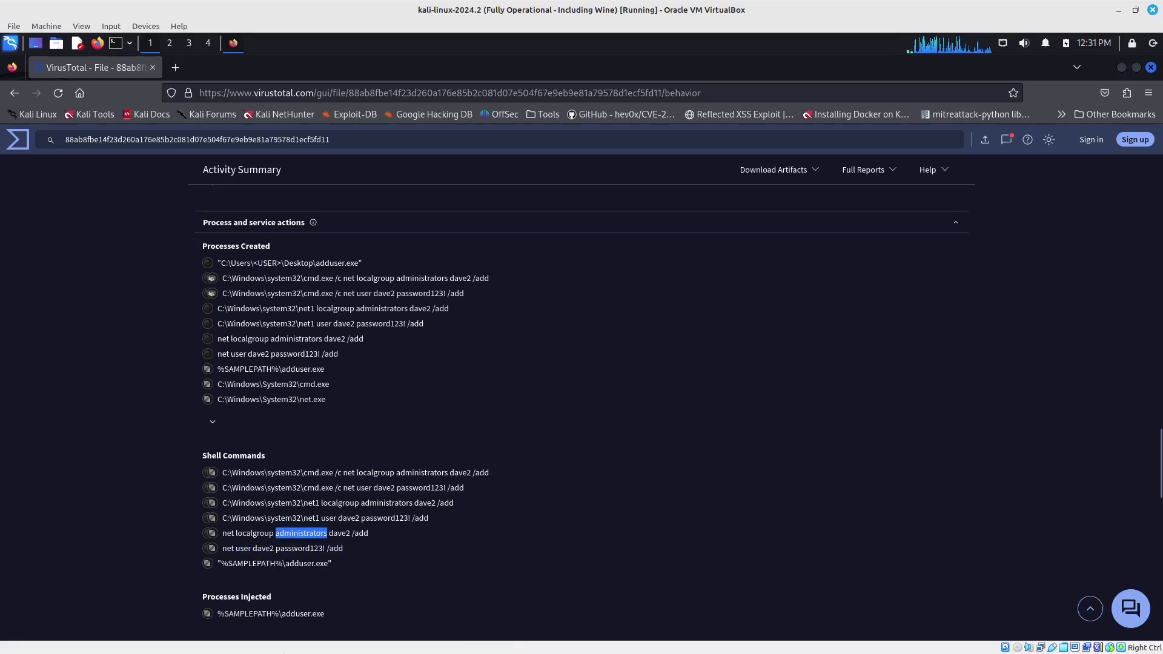
pyautogui.click(538, 503)
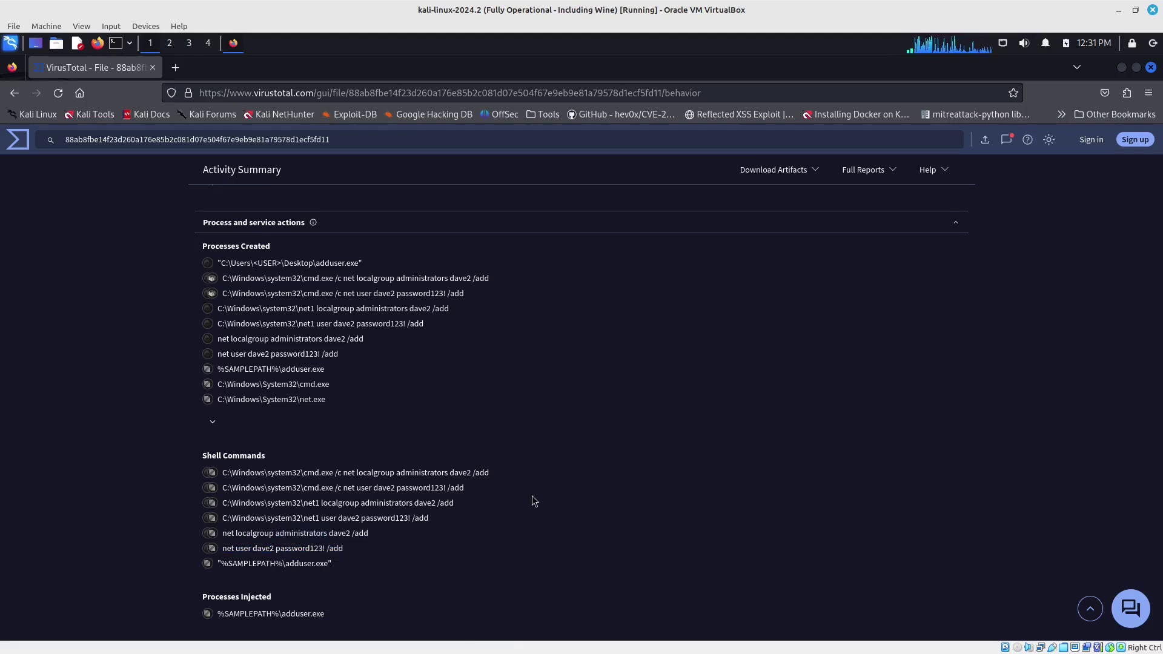
# - Return to the summary of the analyzed file and highlight its file name, adduser.exe
pyautogui.scroll(20, 426, 458)
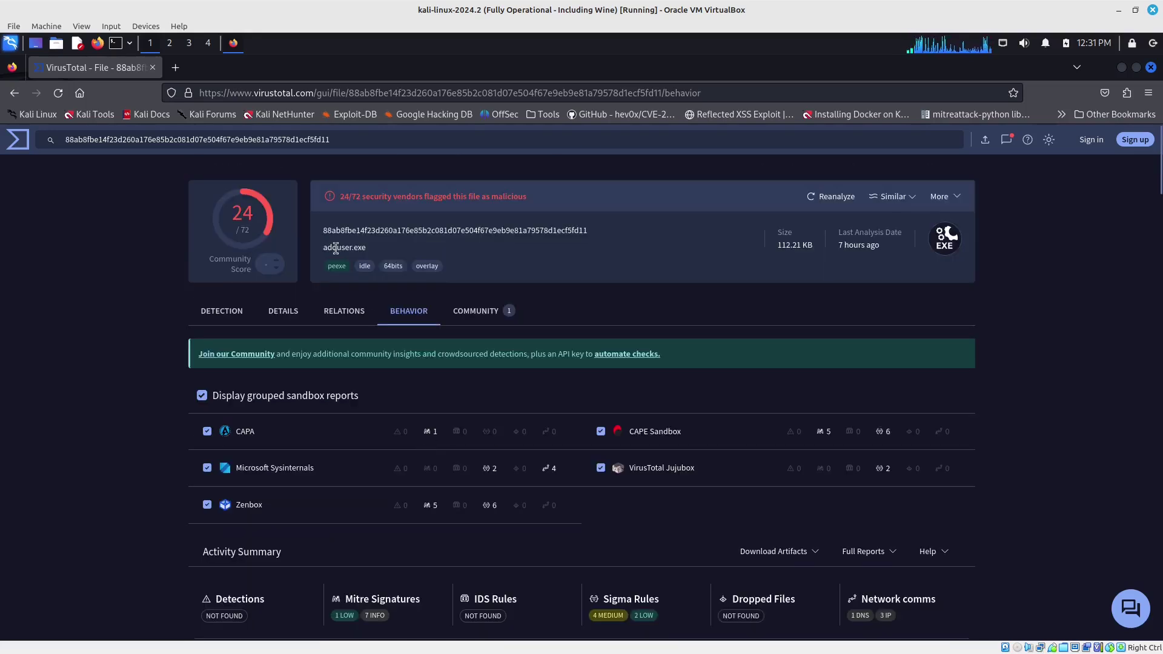
pyautogui.moveTo(322, 249); pyautogui.dragTo(372, 251)
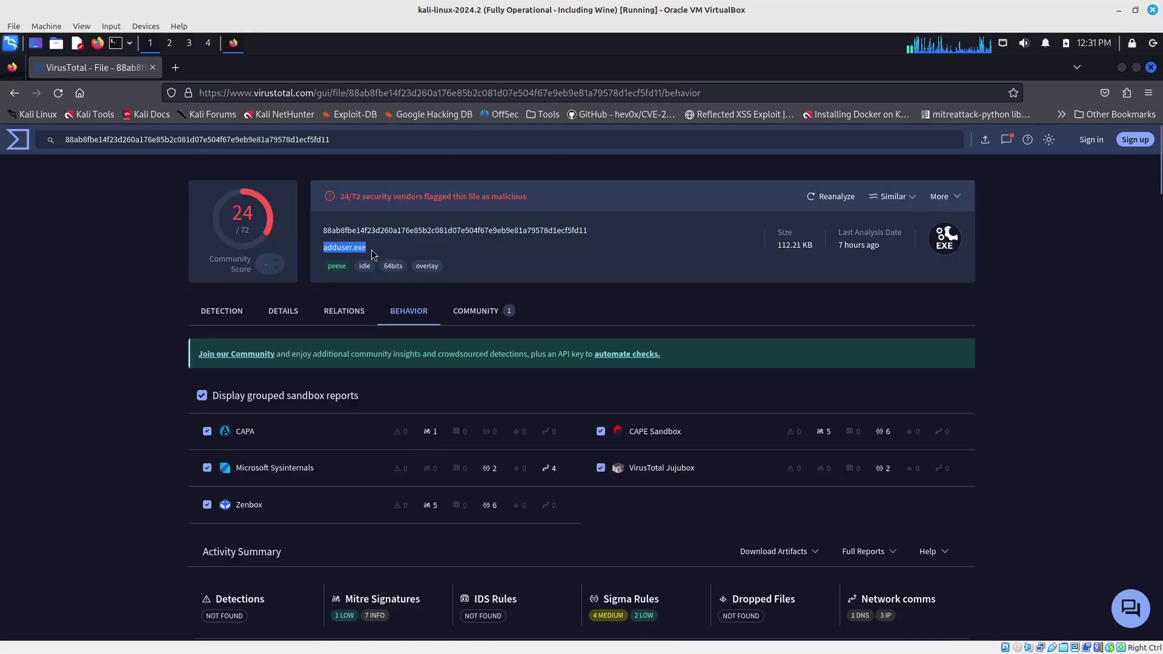
pyautogui.click(566, 250)
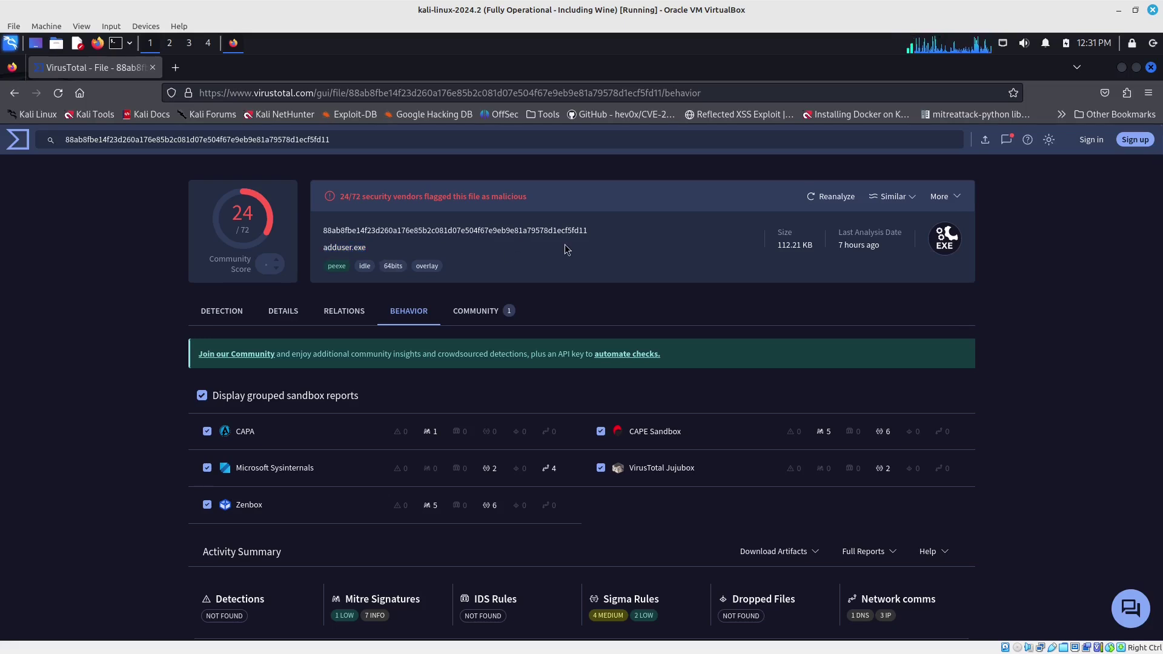
pyautogui.doubleClick(332, 249)
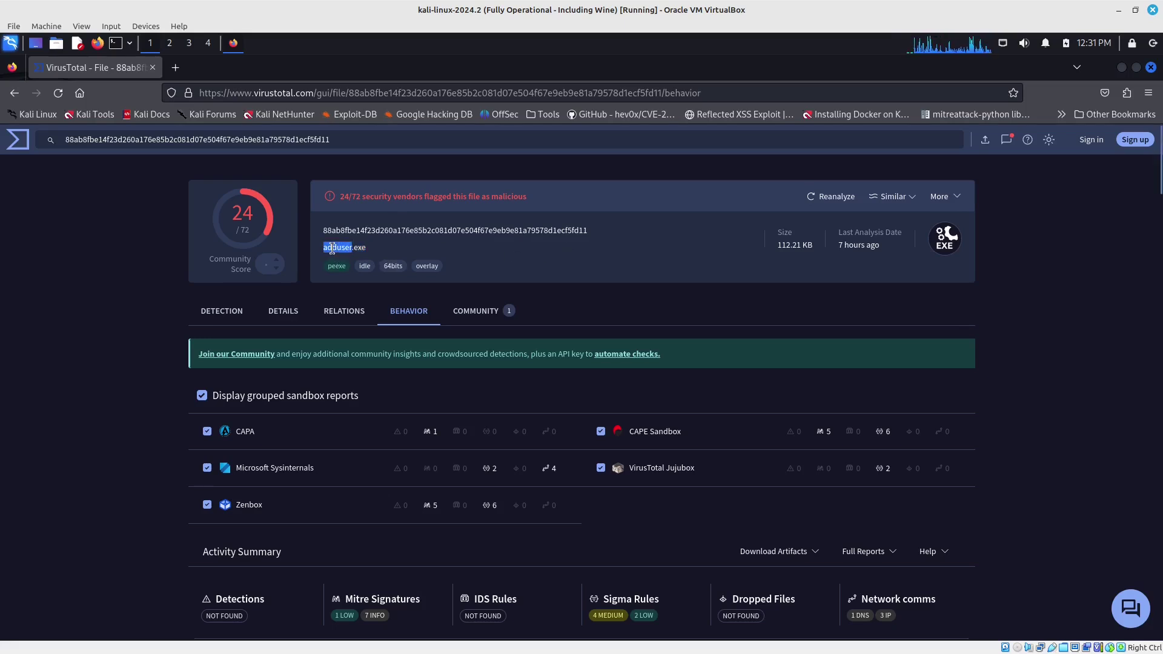
pyautogui.click(76, 446)
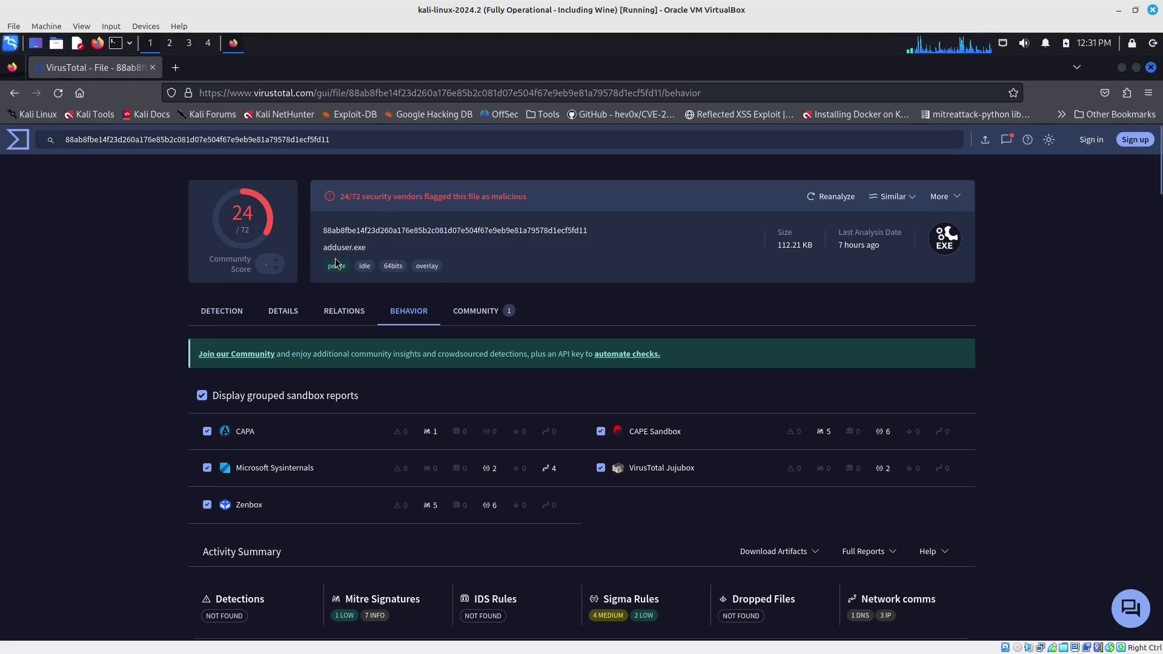
# - Recheck the behavior report's shell commands, MITRE ATT&CK tactics, malware behavior catalog, Sigma rules, network communication and file system actions
pyautogui.scroll(-10, 428, 444)
pyautogui.scroll(-10, 427, 443)
pyautogui.scroll(-3, 448, 418)
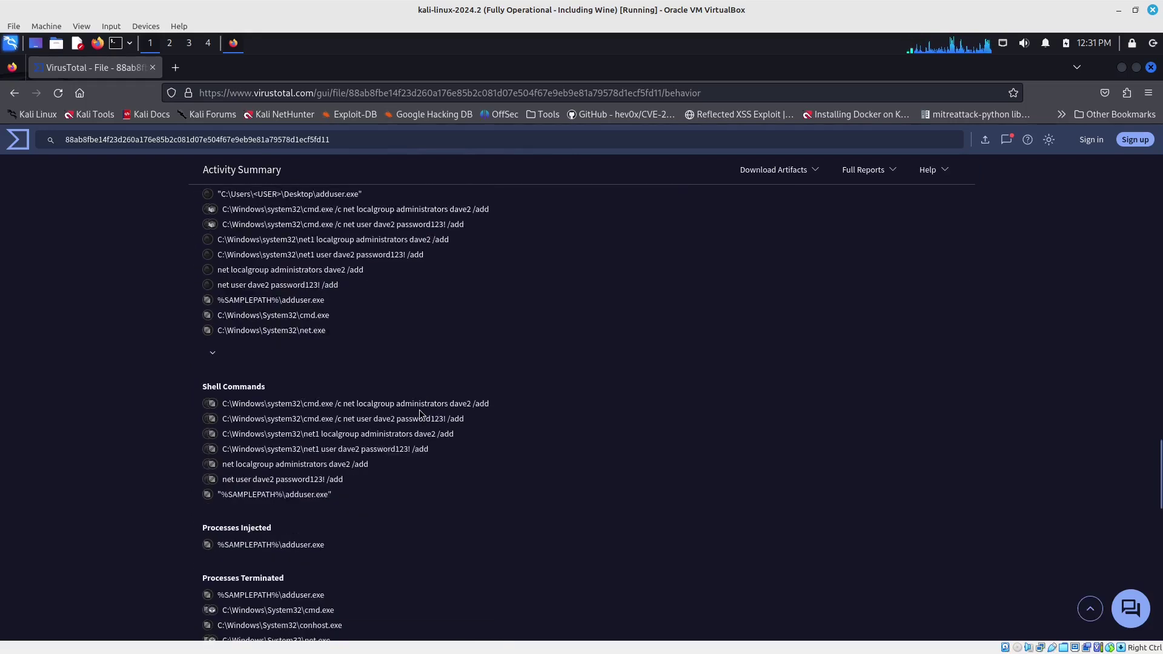
pyautogui.scroll(10, 400, 412)
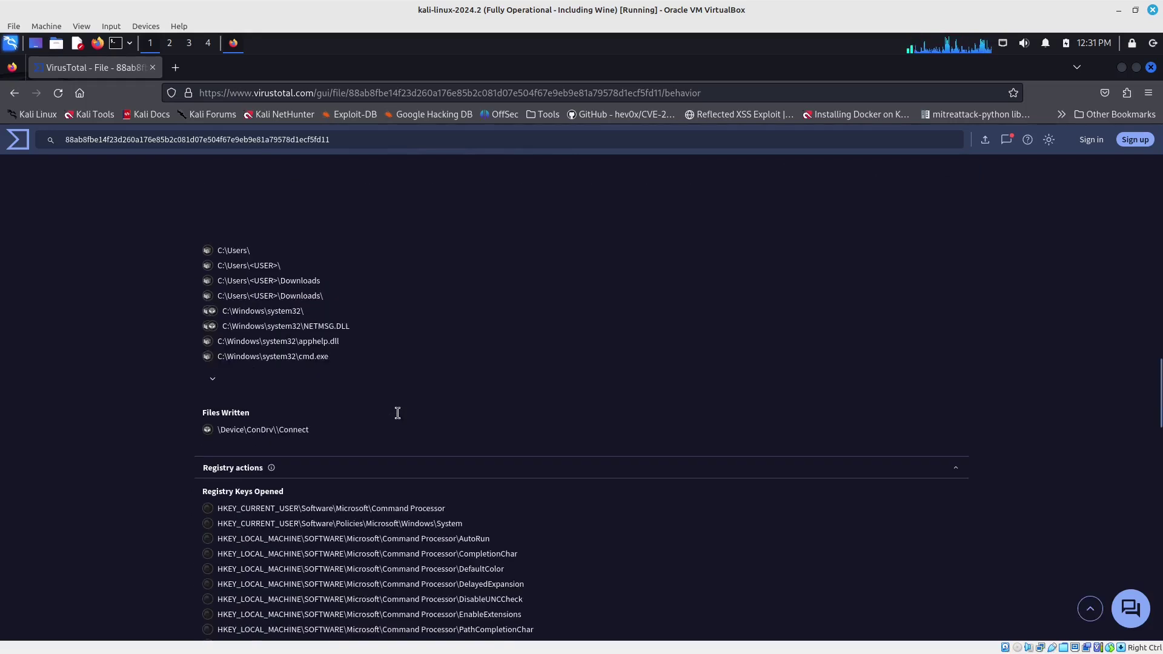
pyautogui.scroll(8, 398, 419)
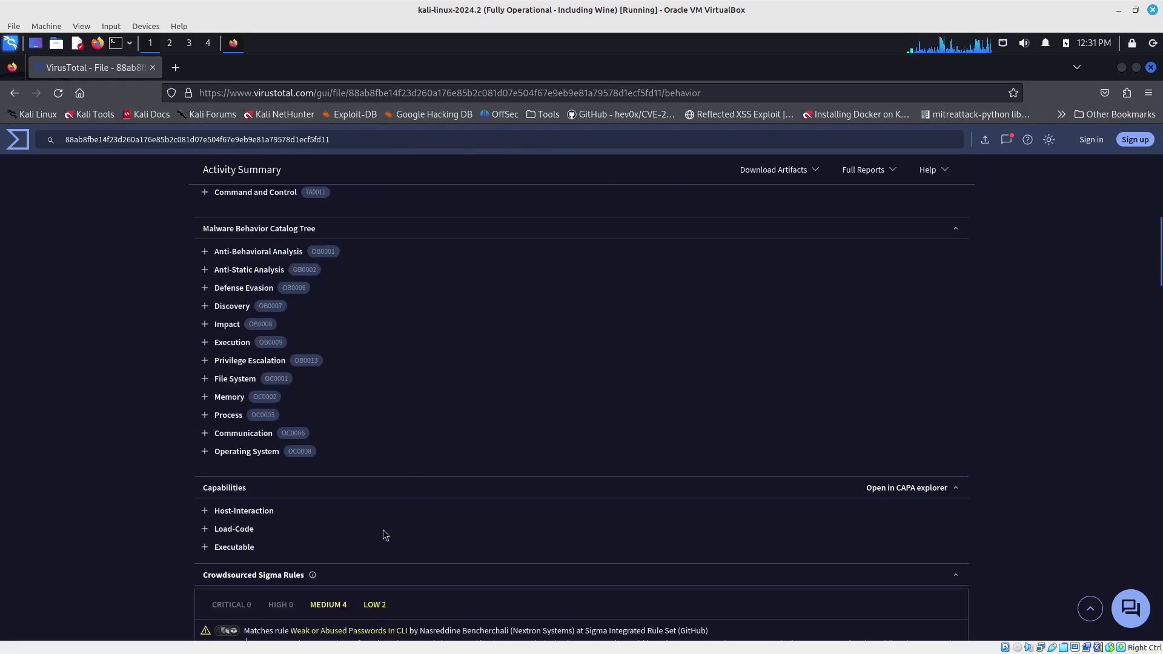
pyautogui.scroll(5, 292, 453)
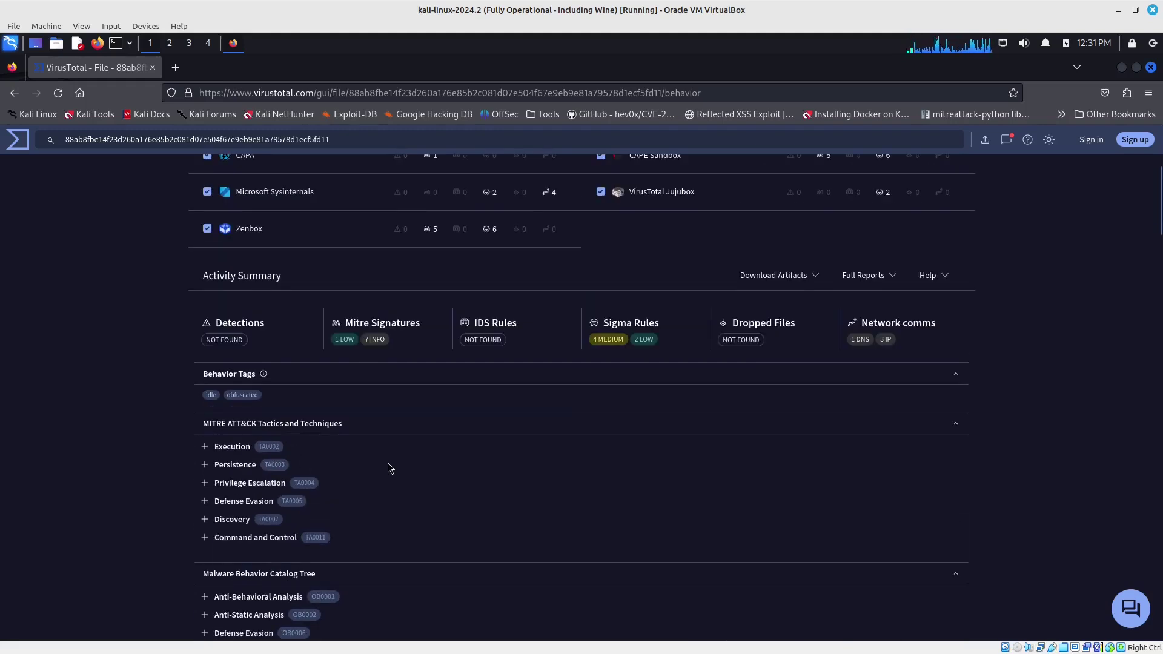
pyautogui.scroll(-7, 388, 467)
pyautogui.scroll(-8, 388, 465)
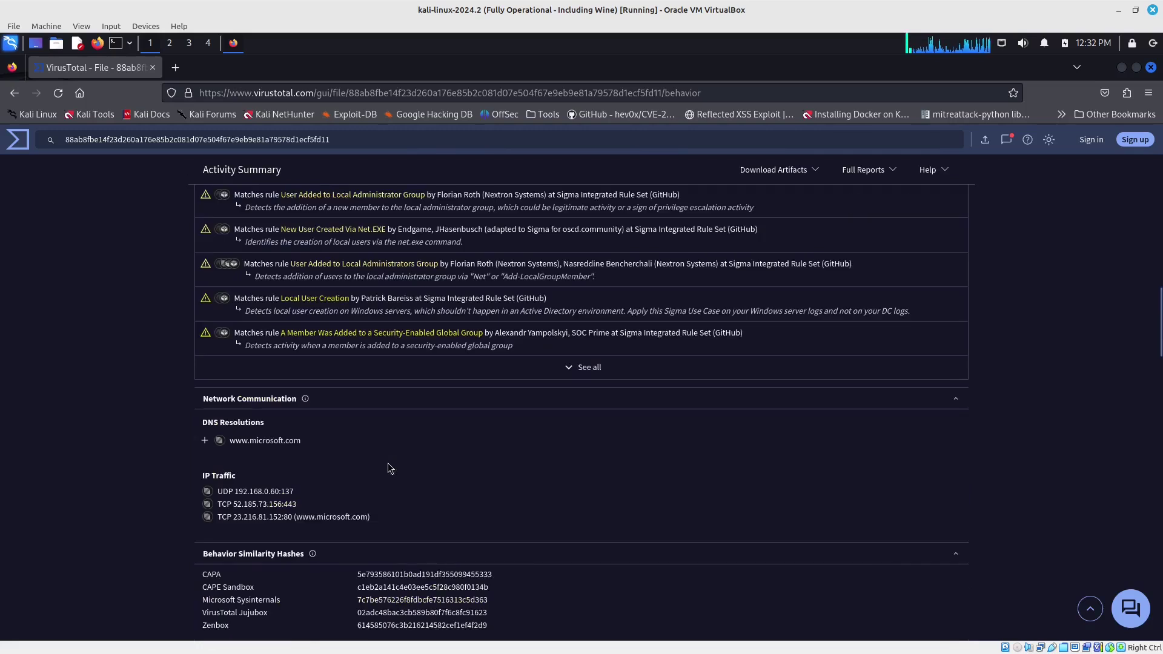
pyautogui.scroll(-2, 392, 451)
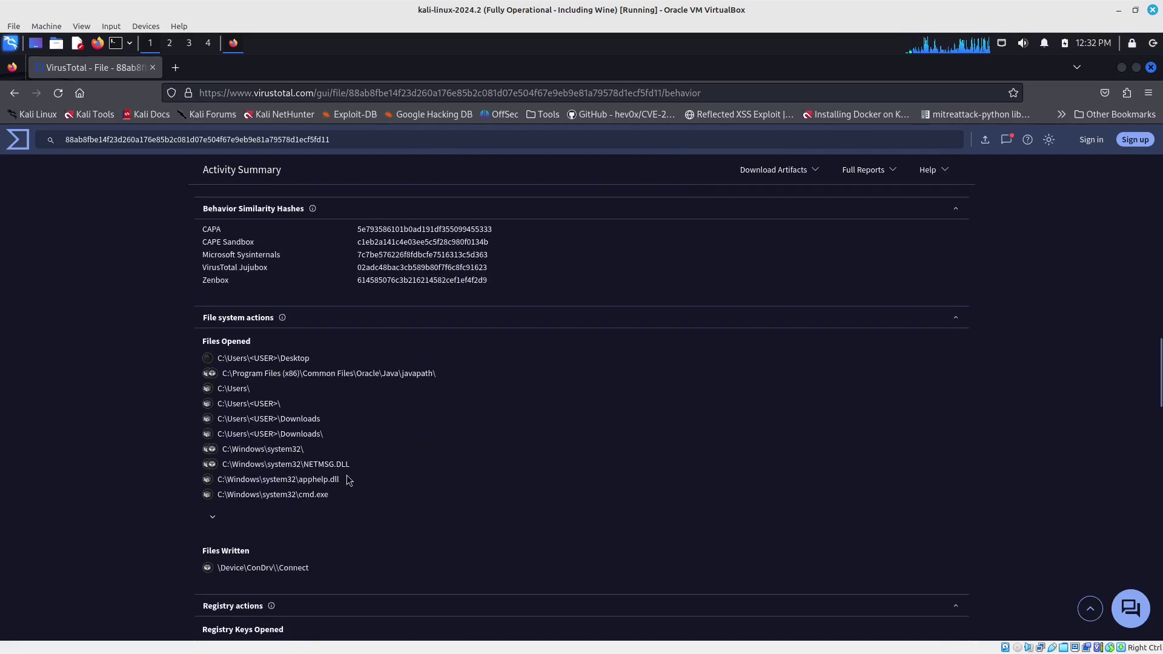
pyautogui.scroll(20, 336, 494)
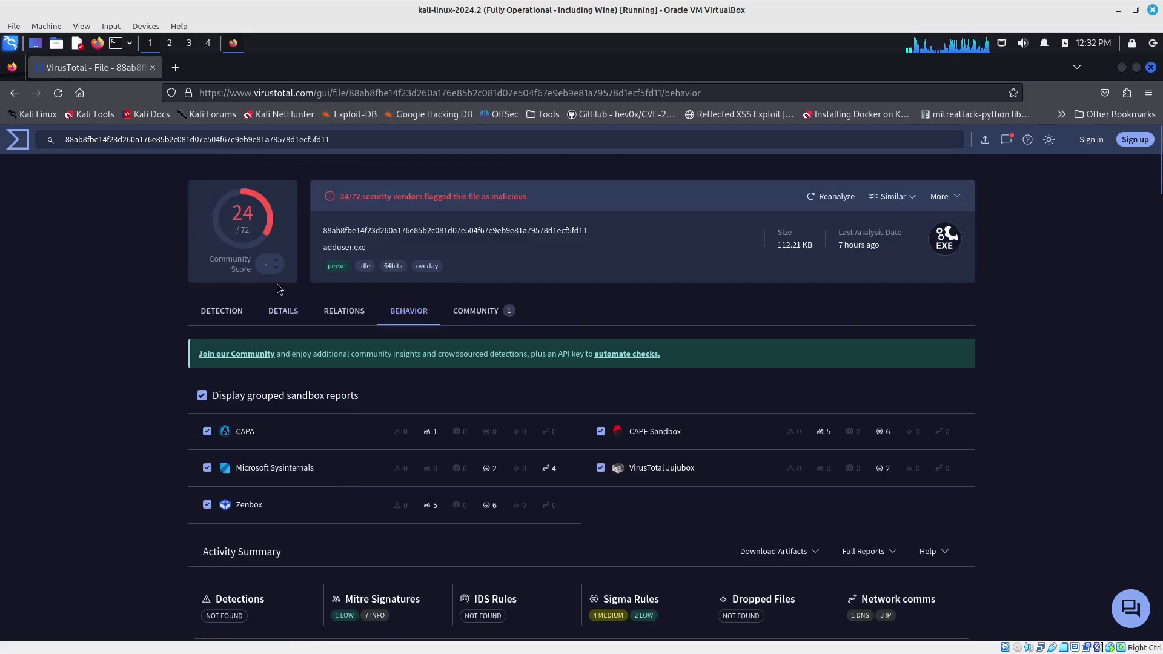
# - Open the details of adduser.exe and review its portable executable header, sections, imports and overlay
pyautogui.click(283, 310)
pyautogui.scroll(-8, 433, 442)
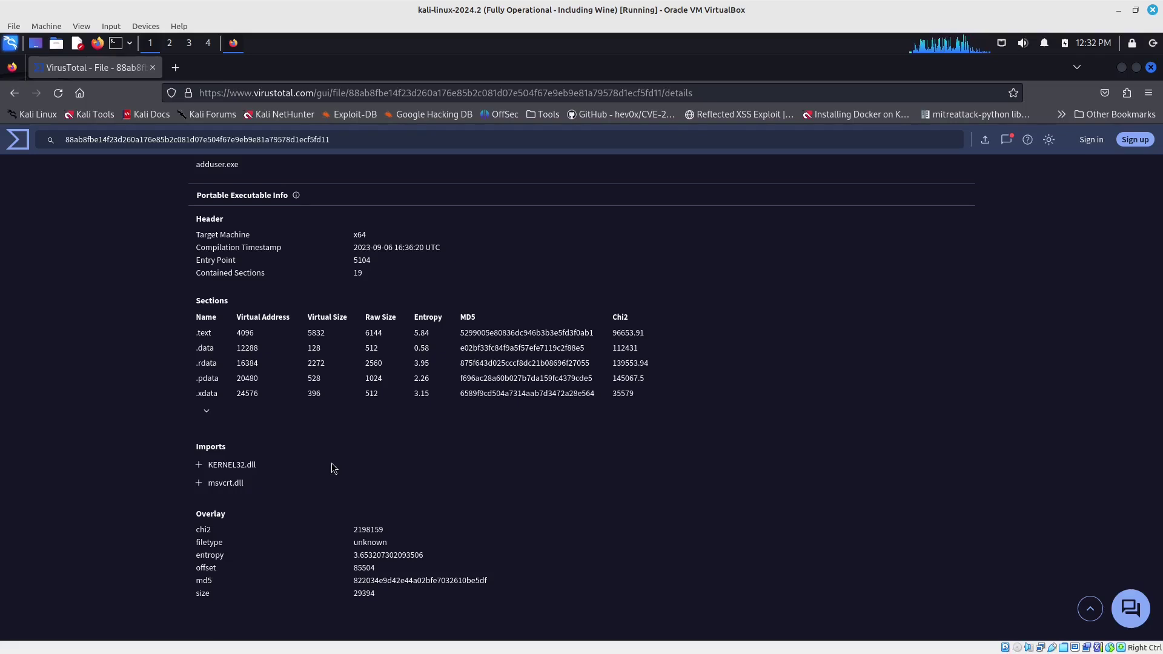
pyautogui.press('Home')
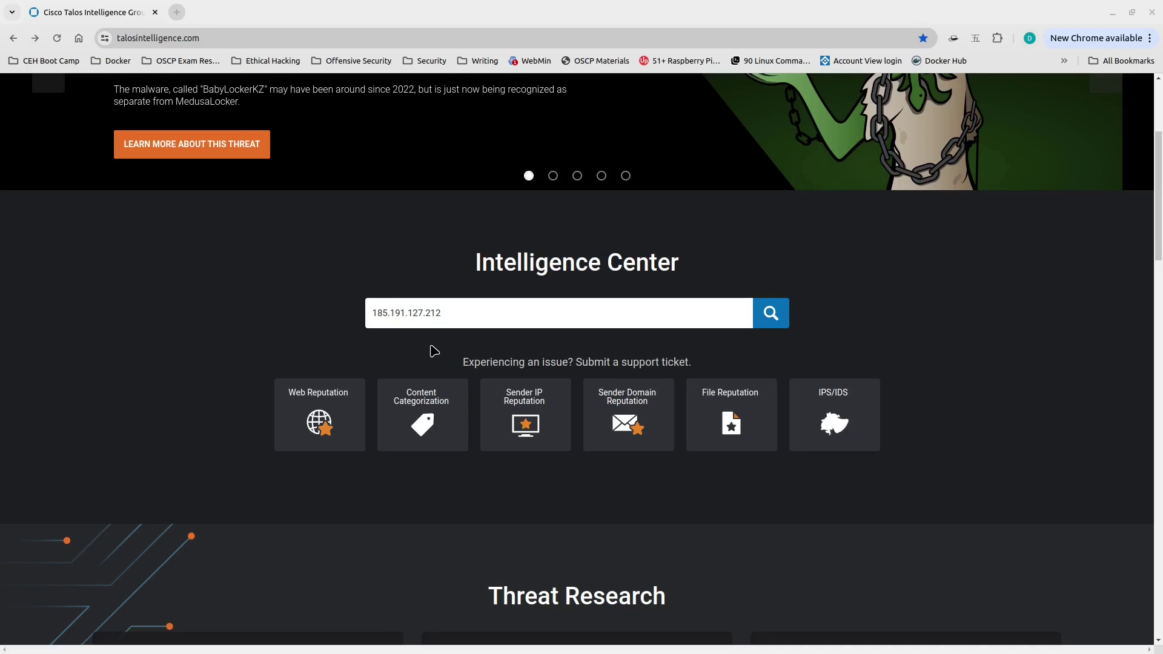
# - Look up 185.191.127.212 in the Cisco Talos Intelligence Center and review its location, owner, reputation, email volume and block list data
pyautogui.click(770, 315)
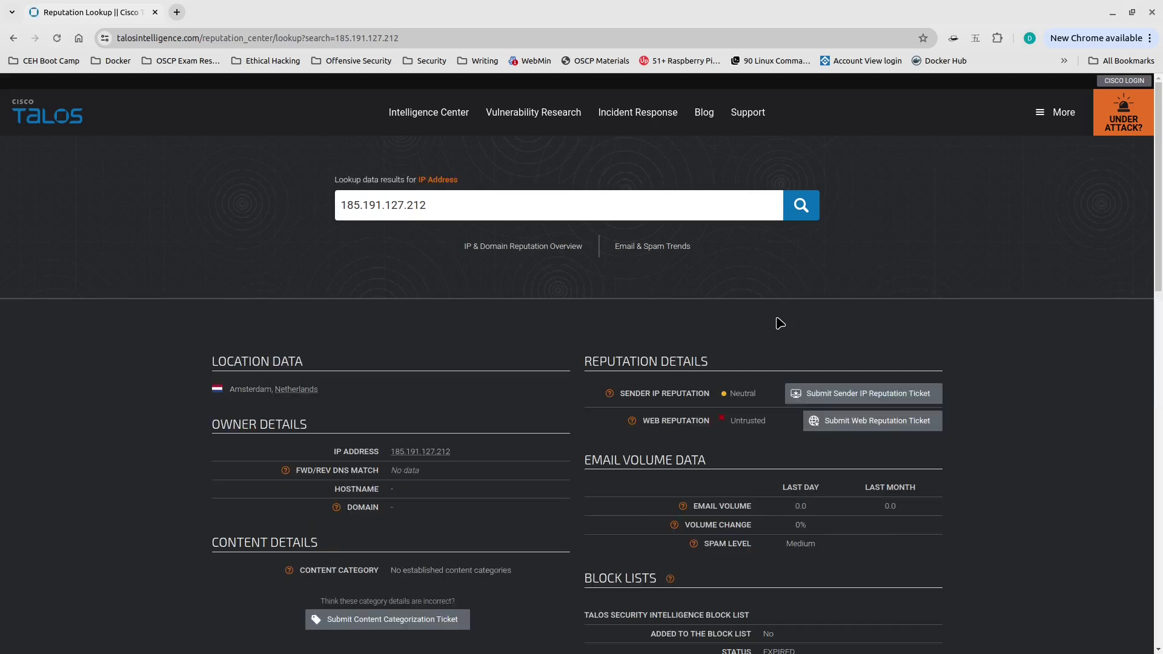
pyautogui.scroll(-2, 782, 339)
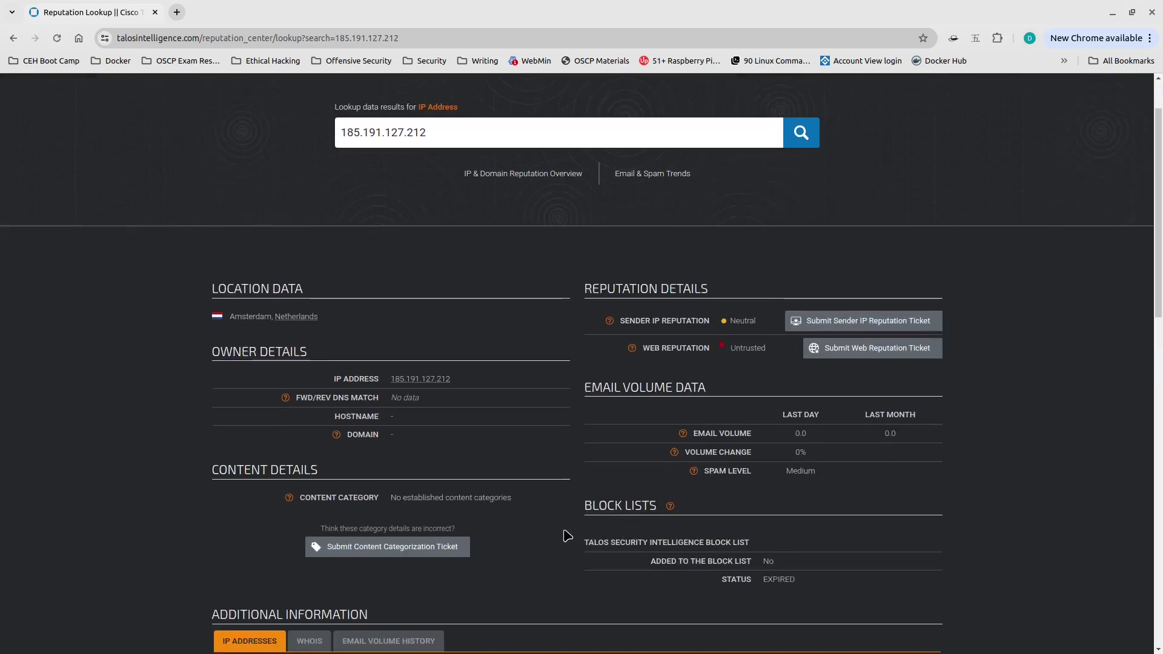
pyautogui.scroll(-5, 567, 535)
pyautogui.scroll(4, 567, 535)
pyautogui.scroll(-1, 567, 535)
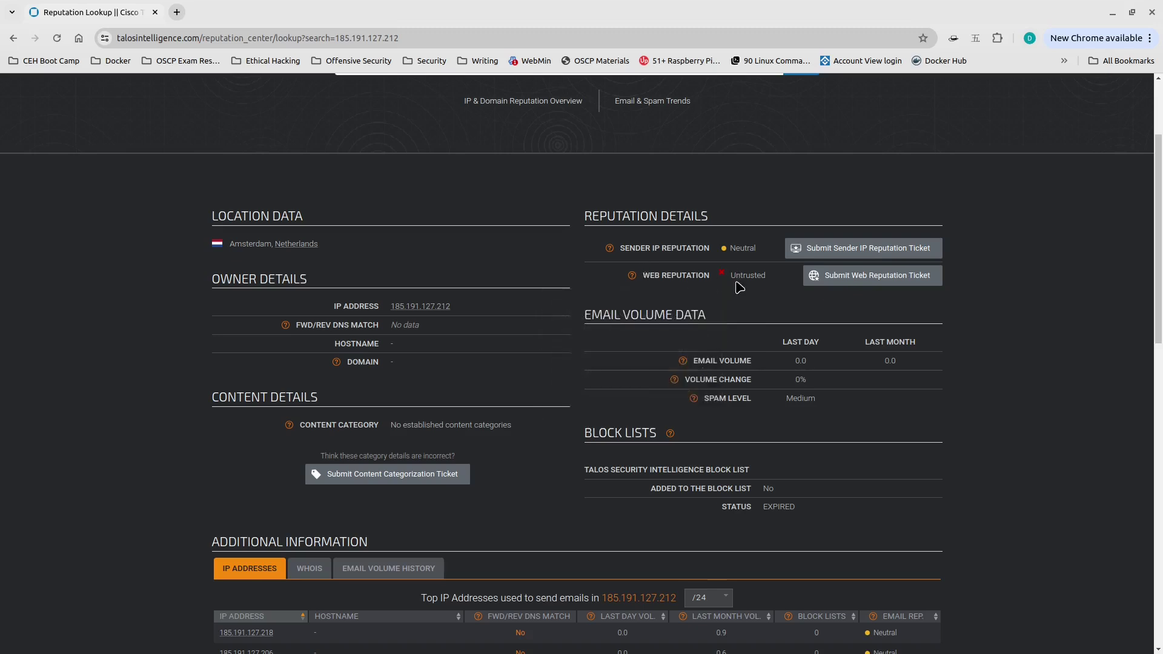
pyautogui.scroll(3, 739, 288)
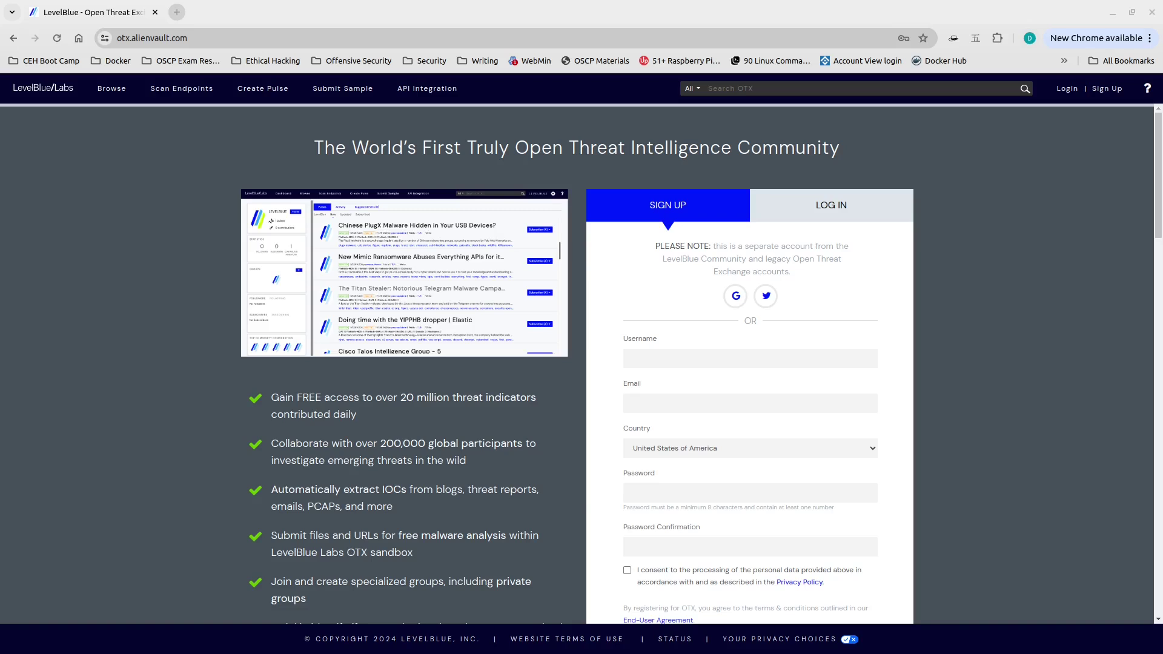
# - Search LevelBlue OTX for 185.191.127.212 and review its analysis overview, passive DNS records and associated files
pyautogui.click(949, 88)
pyautogui.write('185.191.127.212')
pyautogui.press('Return')
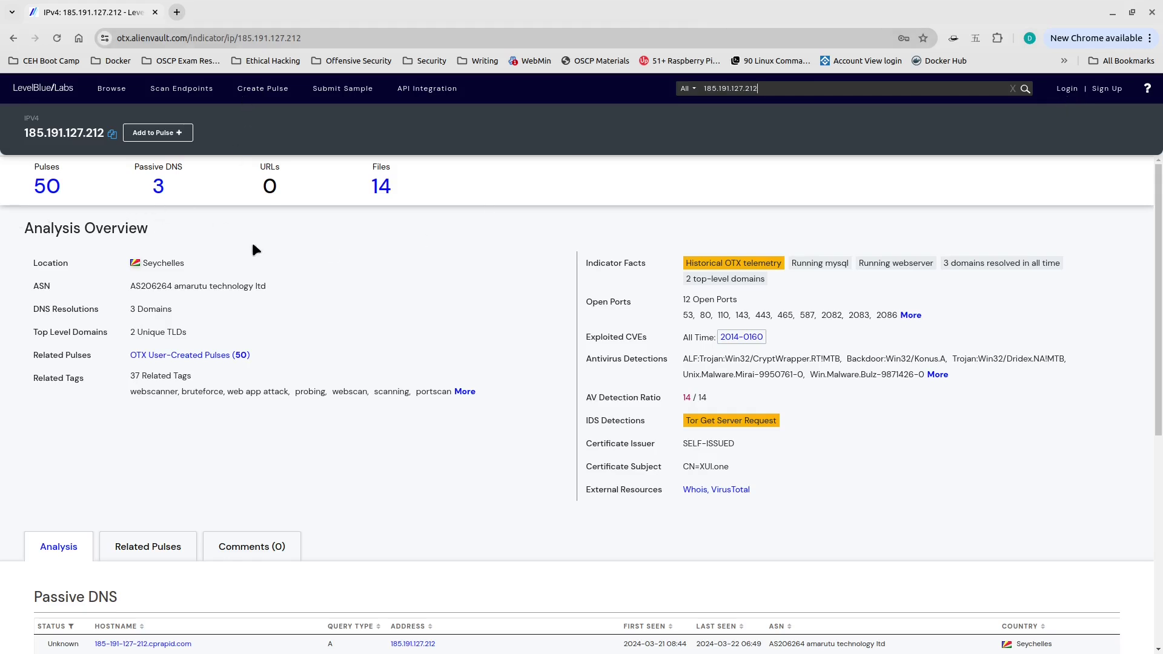
pyautogui.scroll(-1, 132, 346)
pyautogui.scroll(-3, 167, 539)
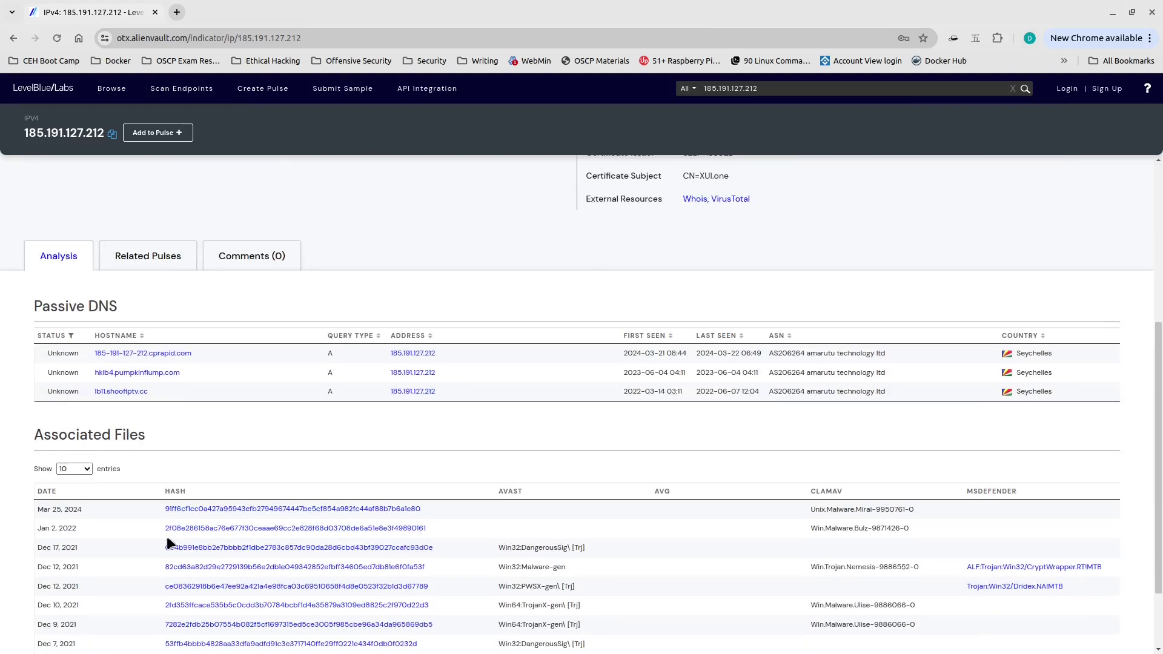
pyautogui.scroll(-1, 450, 422)
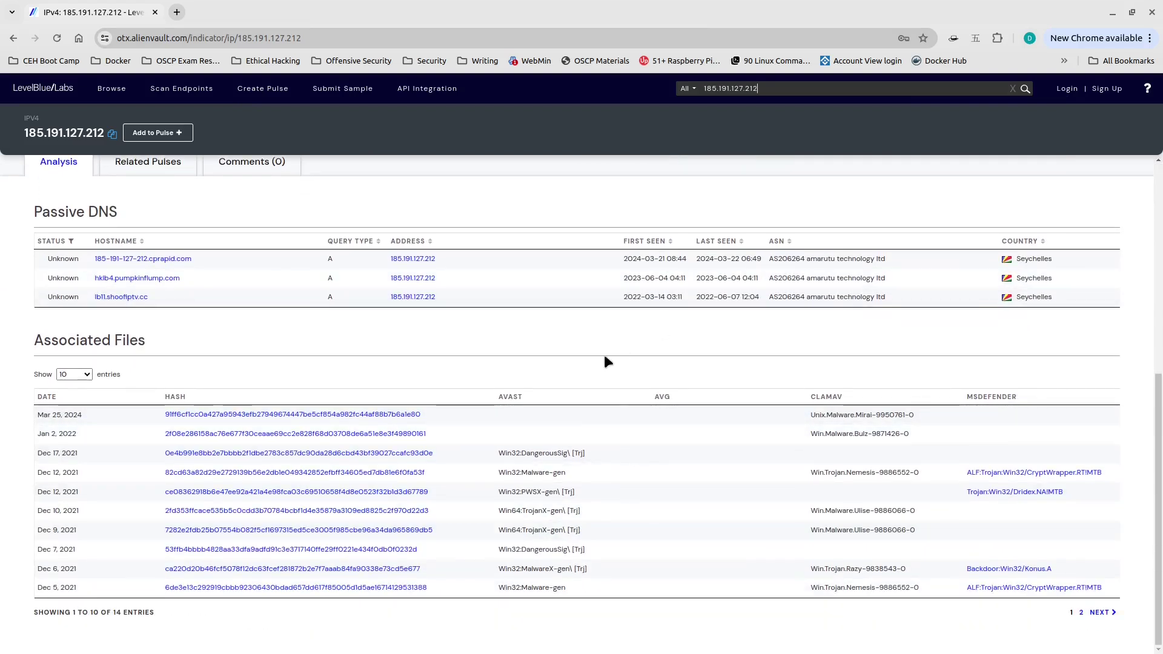
pyautogui.scroll(5, 603, 351)
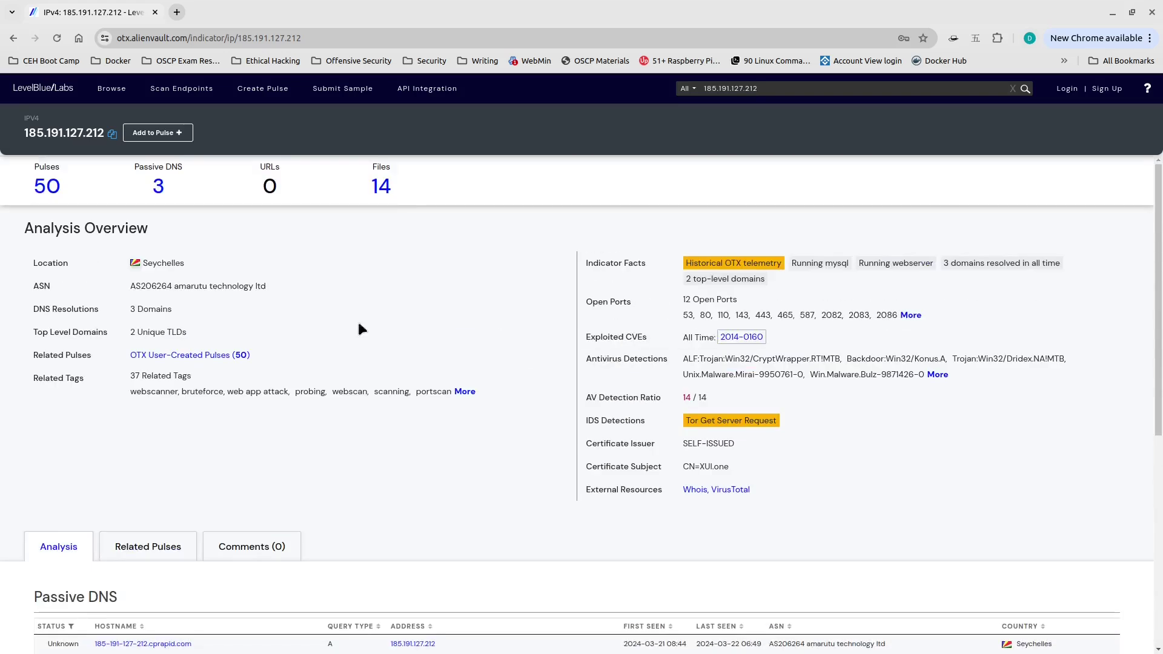
# - Review the user-created pulses related to the IP address 185.191.127.212
pyautogui.click(36, 190)
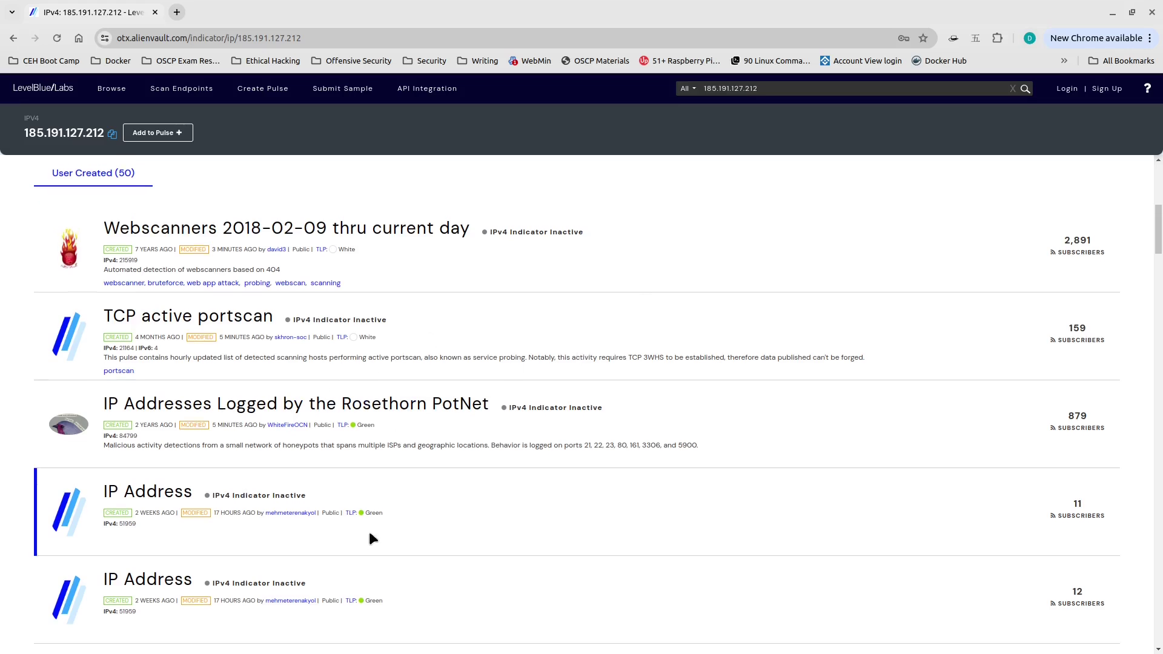
pyautogui.scroll(7, 372, 539)
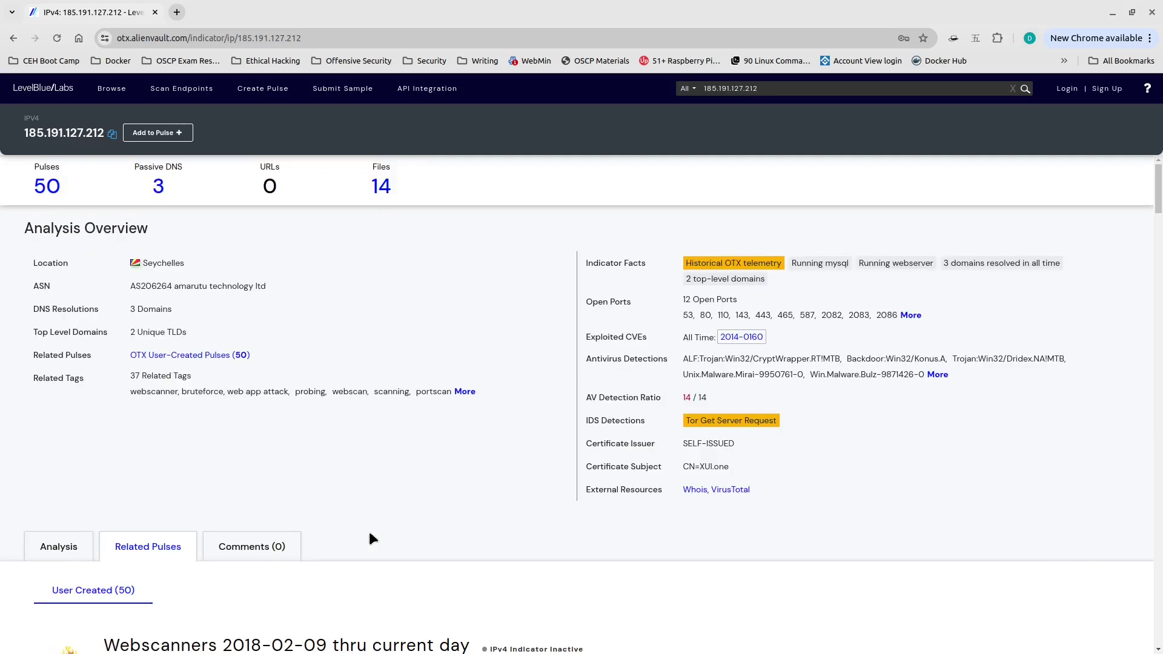
pyautogui.scroll(-7, 360, 527)
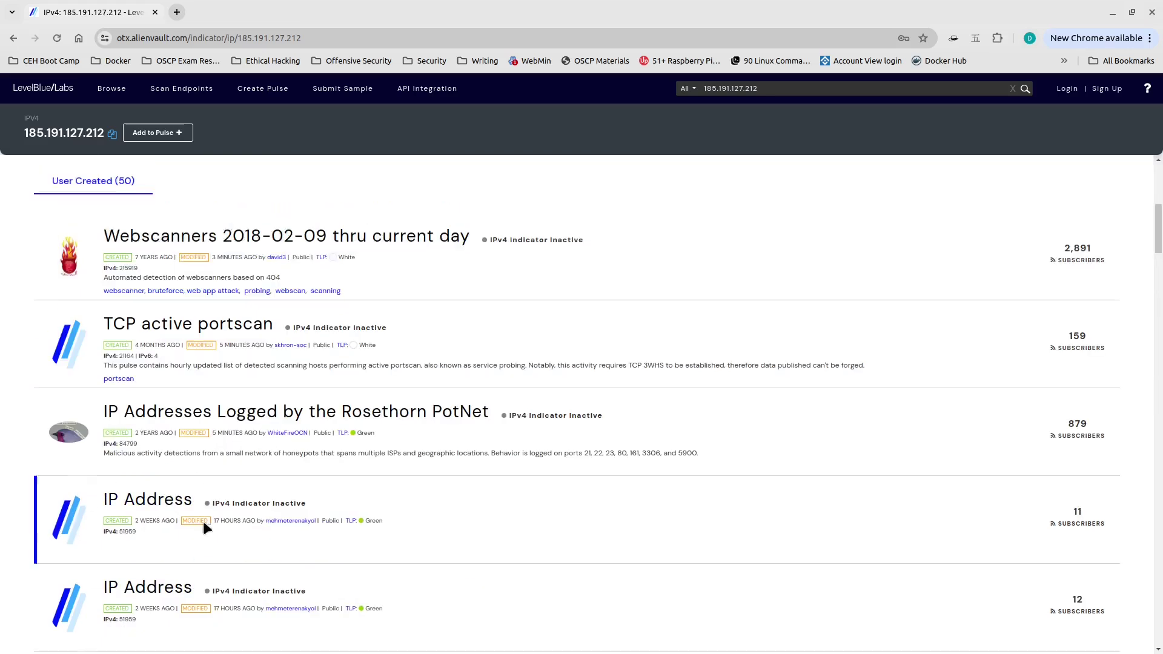
pyautogui.scroll(7, 204, 527)
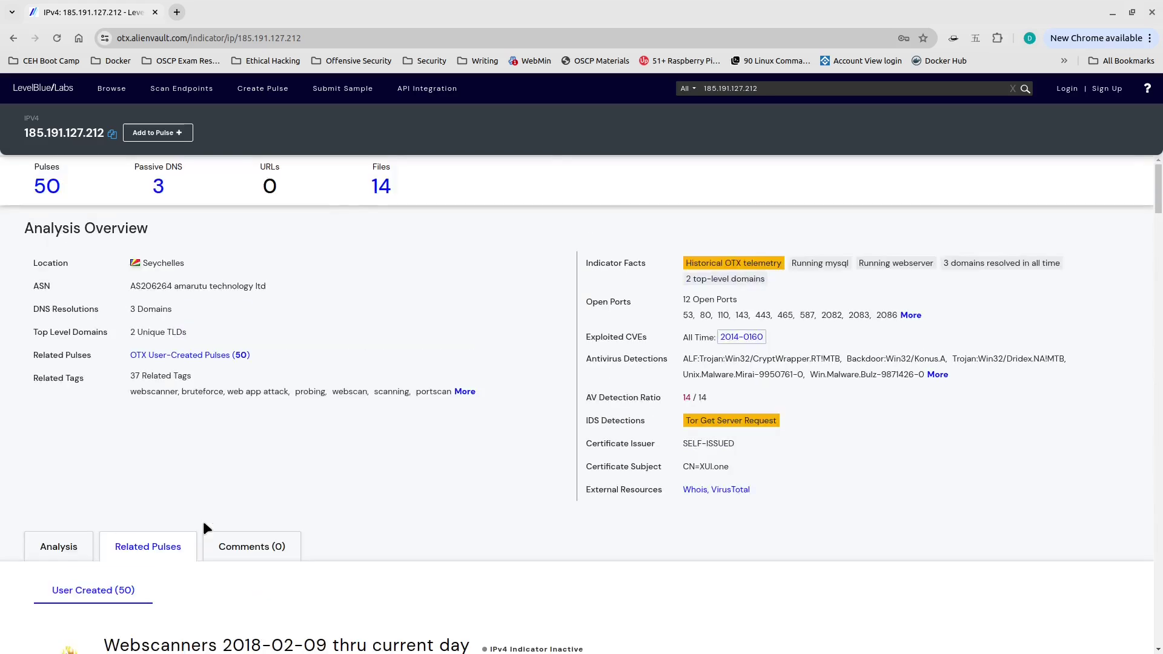
# - Copy the hash of the IP's associated file dated Jan 2, 2022 and search OTX for it
pyautogui.click(379, 186)
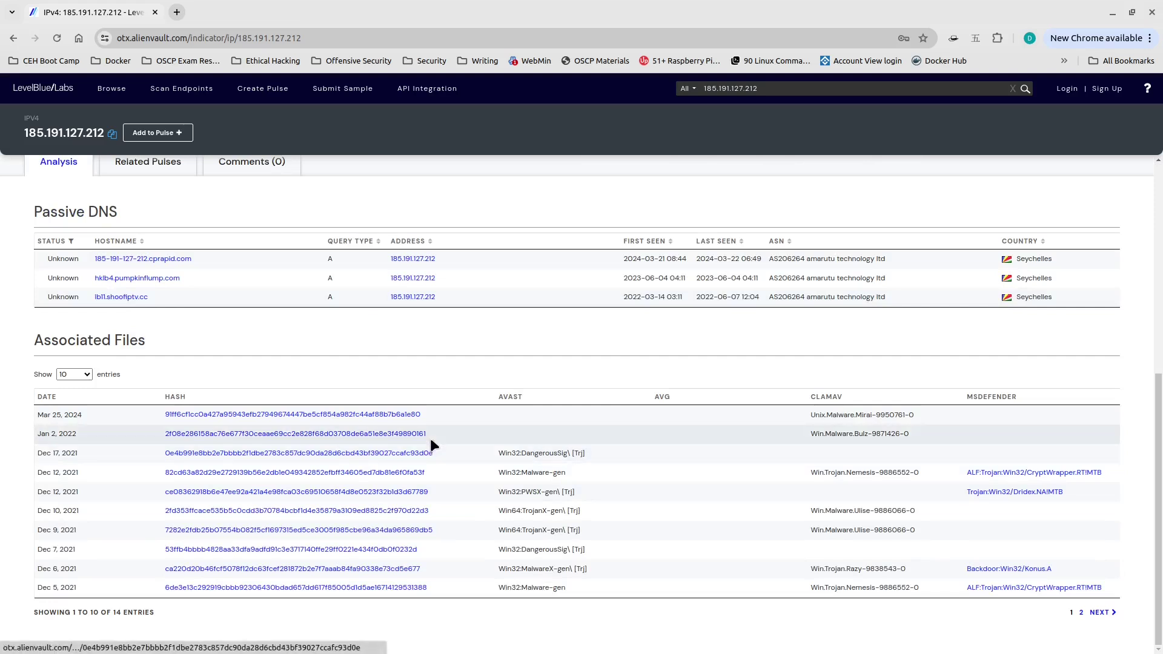
pyautogui.moveTo(427, 434); pyautogui.dragTo(169, 435)
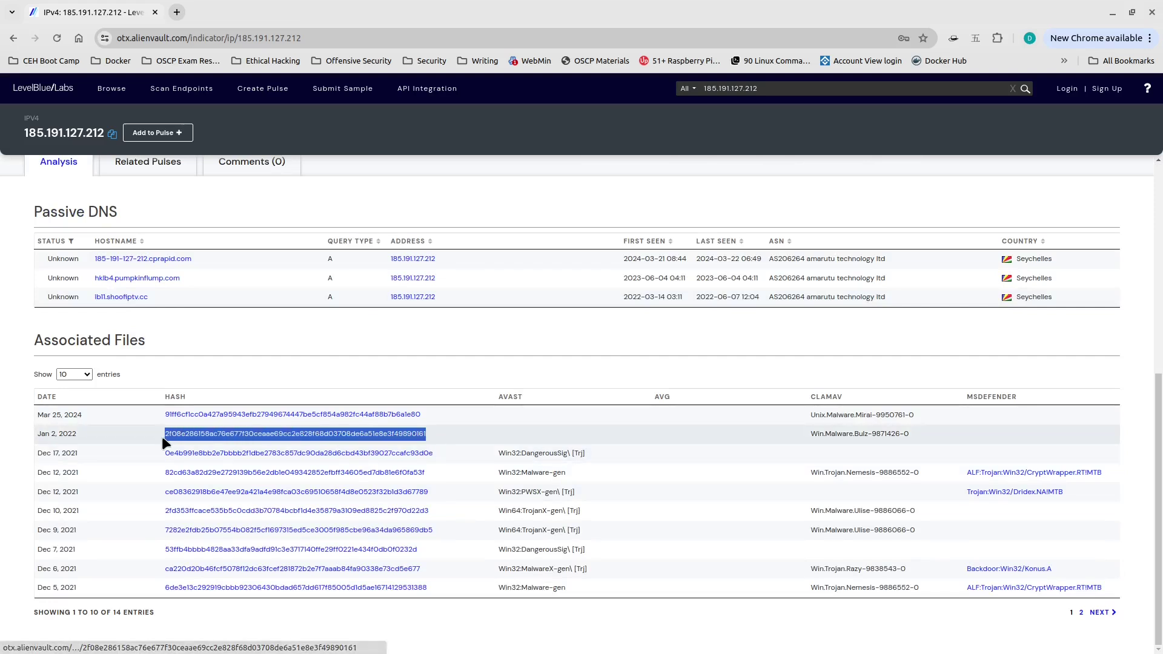
pyautogui.moveTo(449, 431); pyautogui.dragTo(143, 437)
pyautogui.rightClick(223, 434)
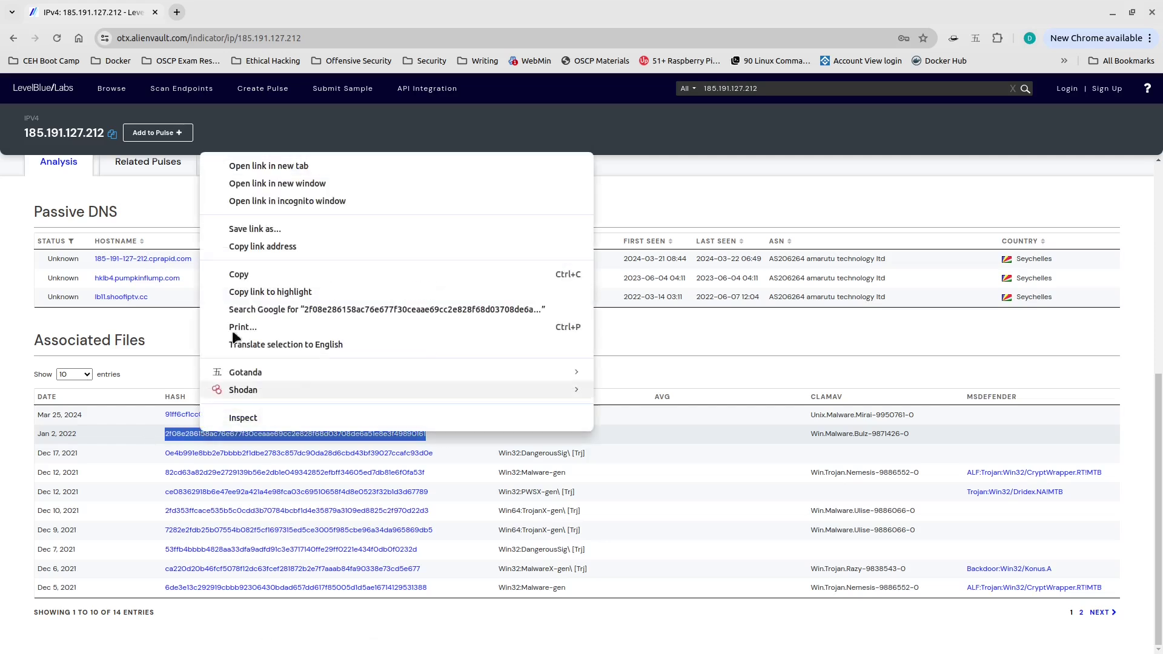
pyautogui.click(241, 271)
pyautogui.click(875, 80)
pyautogui.click(868, 88)
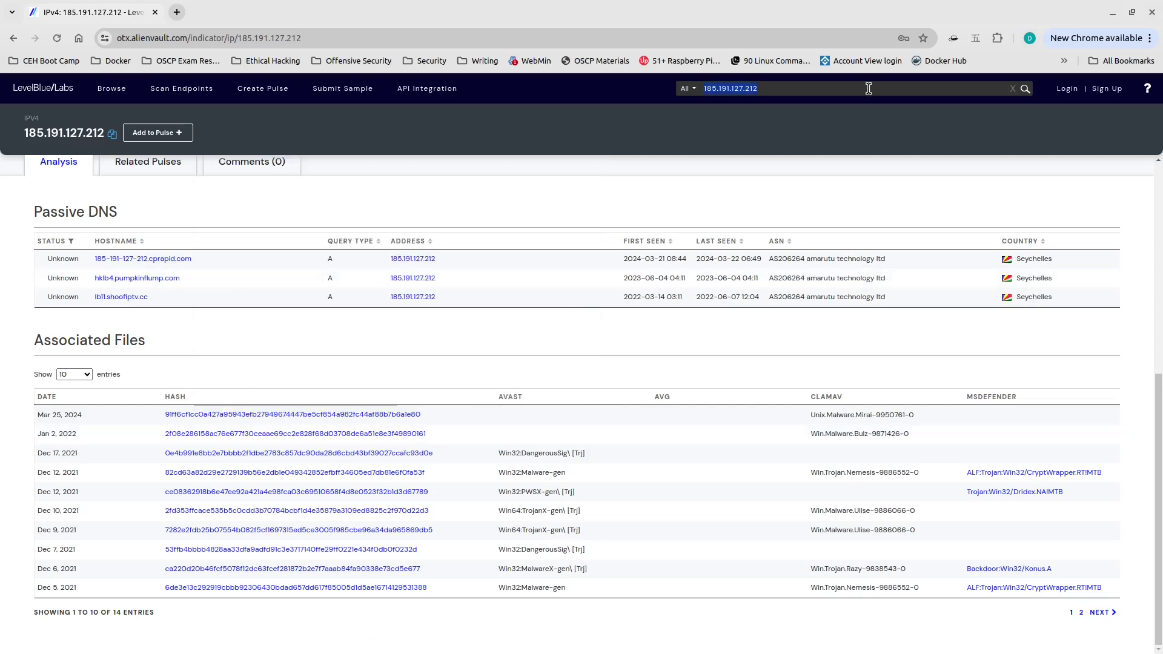
pyautogui.hotkey('ctrl', 'v')
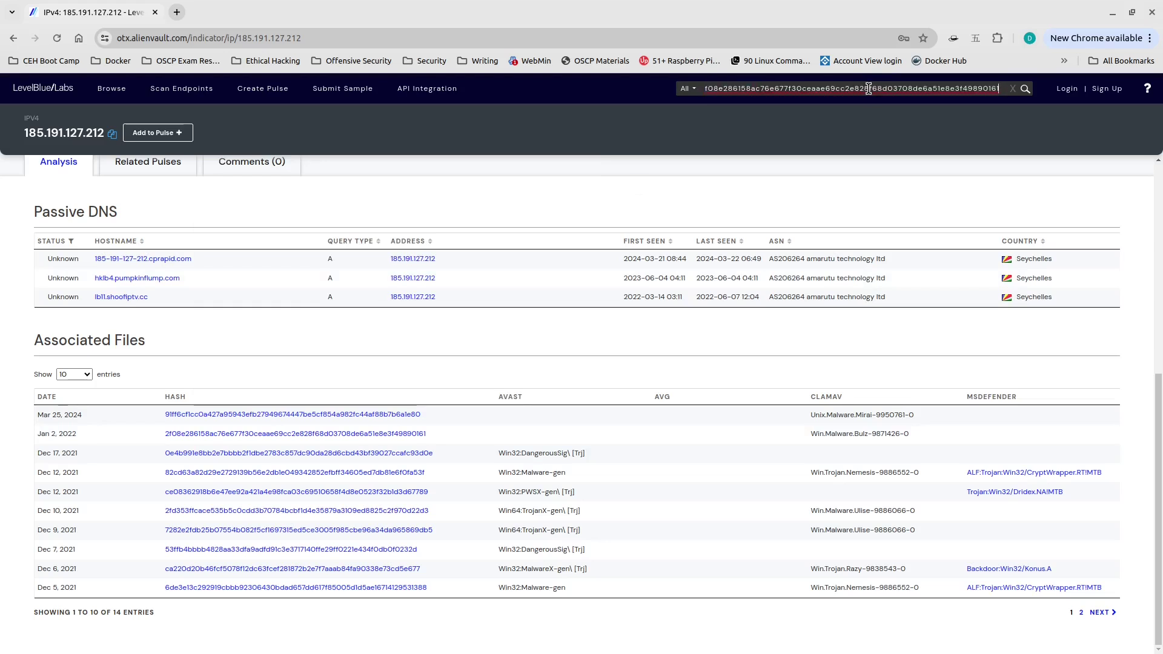
pyautogui.press('Return')
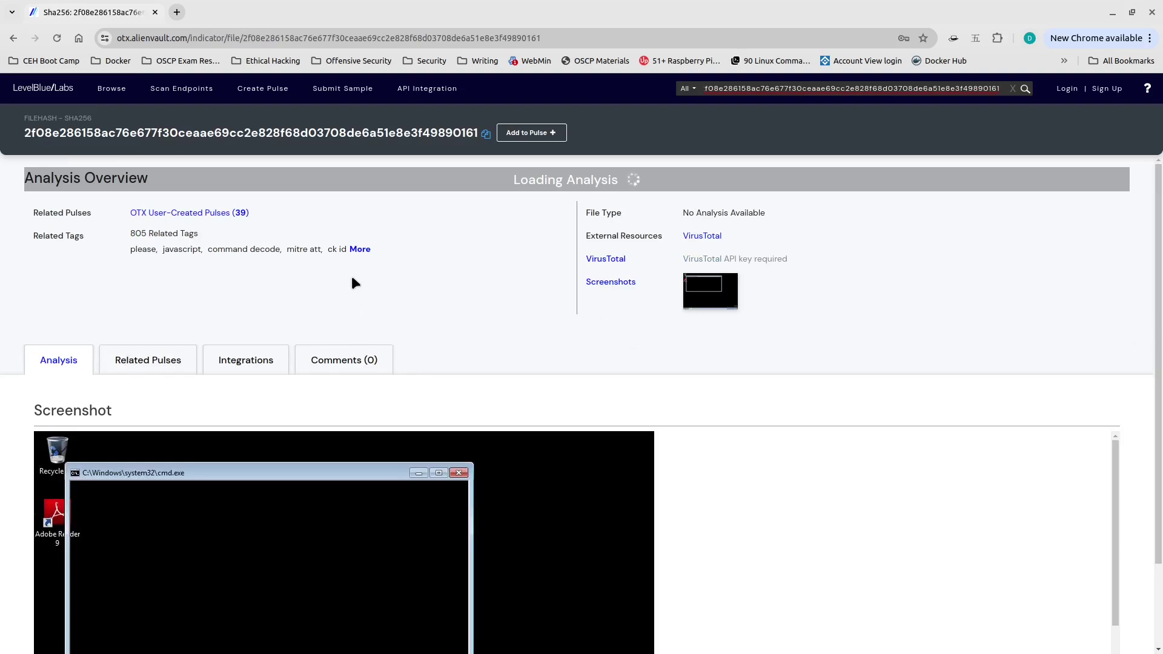
# - Expand and collapse the file's full list of related tags, and review its user-created related pulses
pyautogui.click(360, 249)
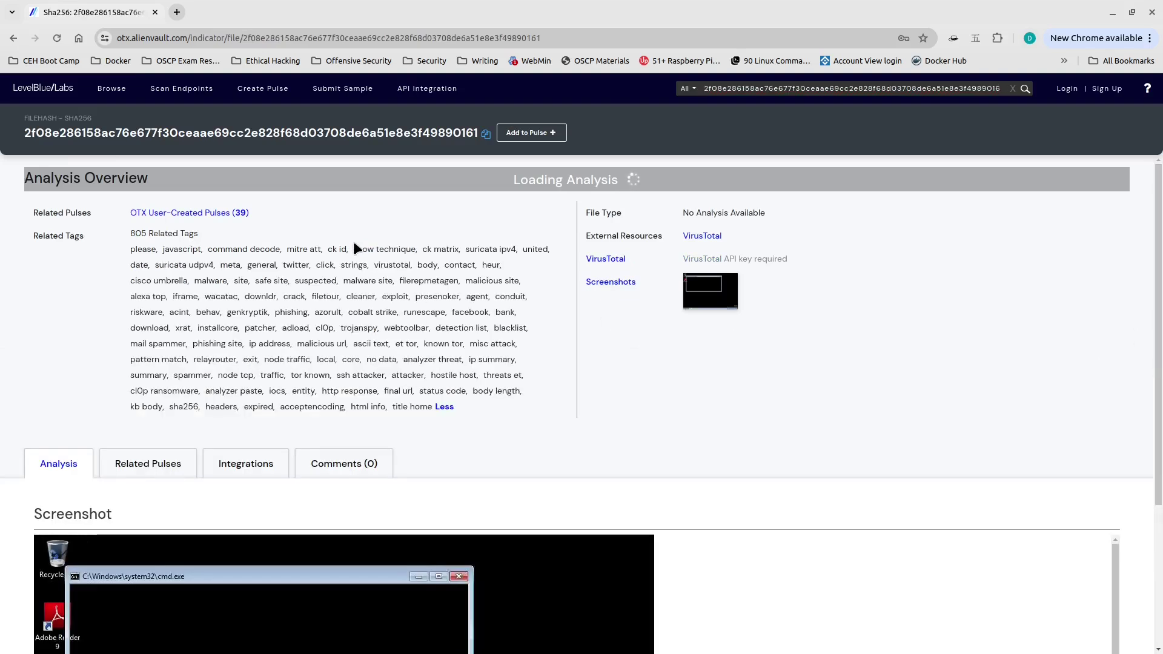
pyautogui.click(438, 404)
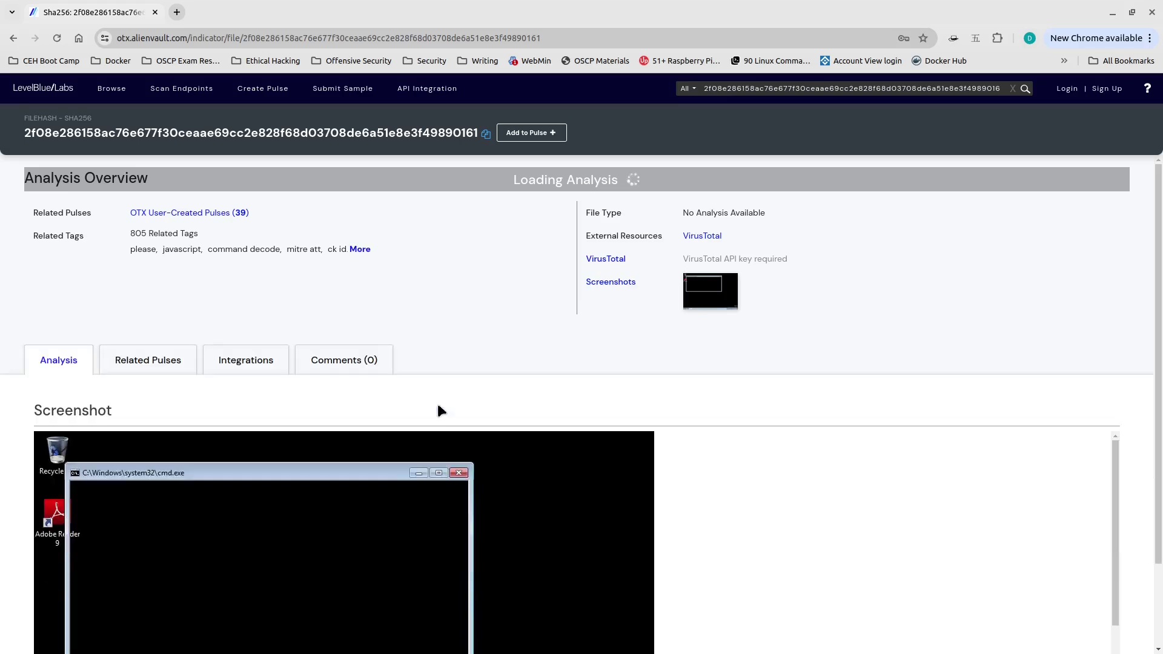
pyautogui.click(118, 371)
pyautogui.scroll(-10, 511, 395)
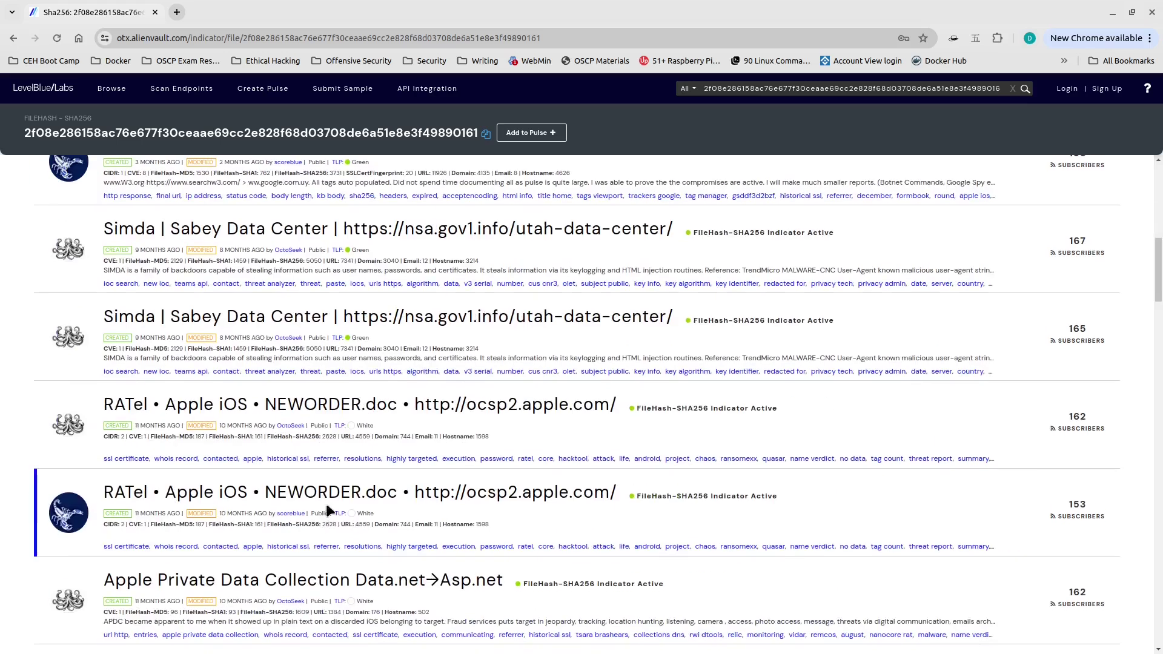
pyautogui.scroll(7, 326, 503)
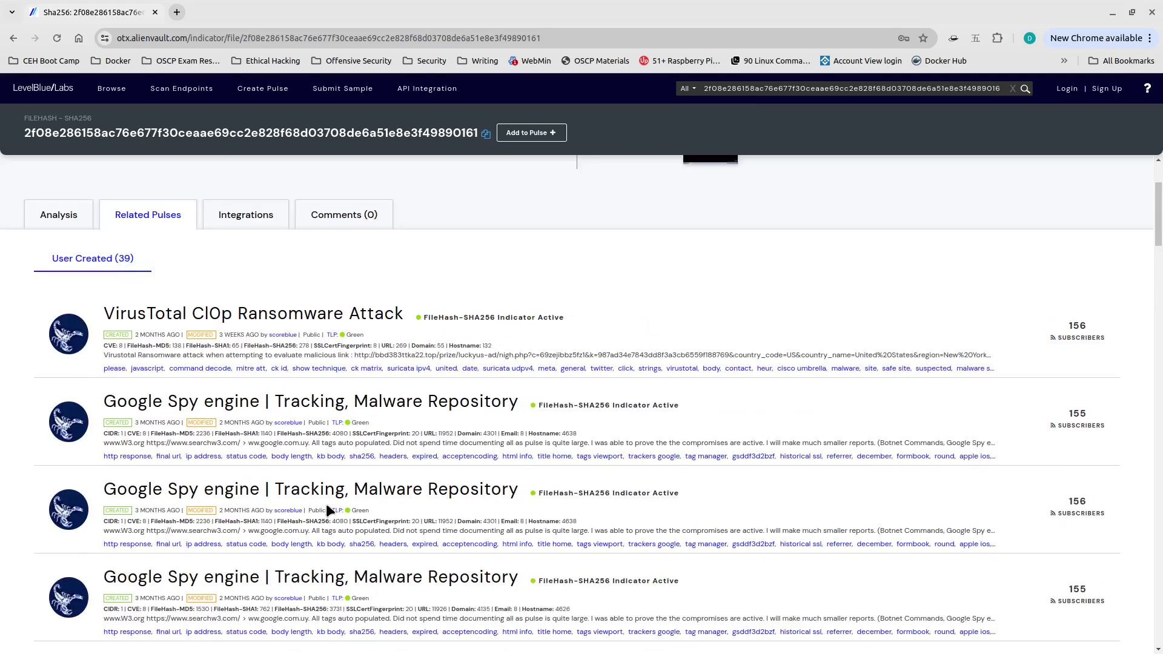
# - Return to the file's analysis and examine the full sandbox screenshot
pyautogui.click(58, 215)
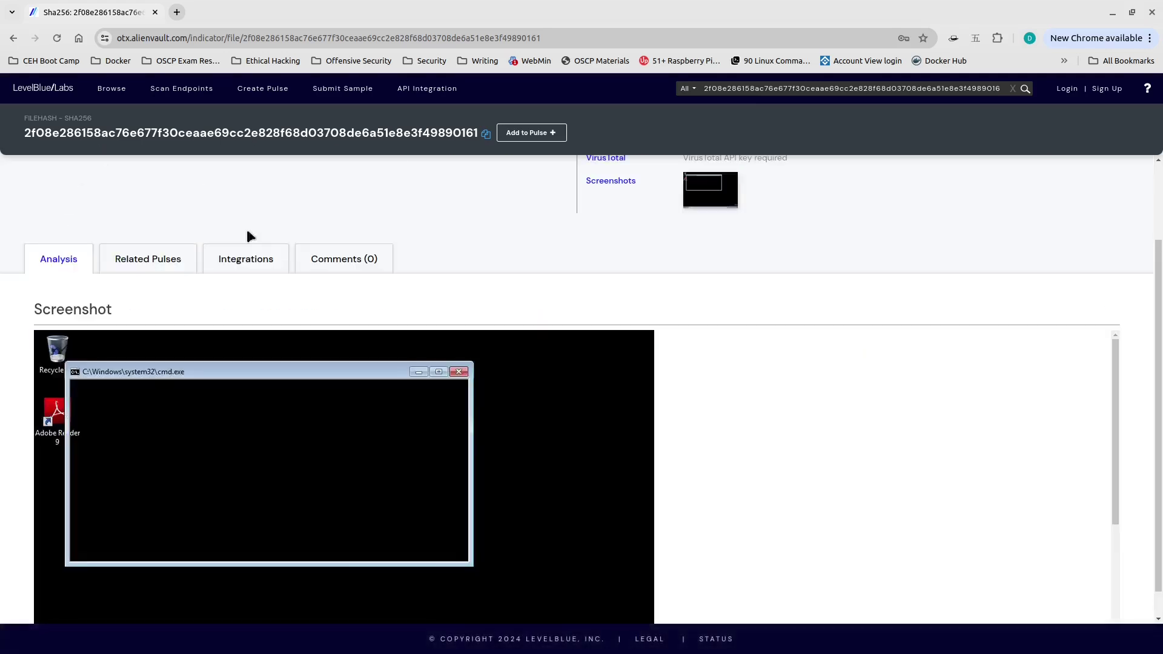
pyautogui.scroll(-3, 782, 403)
pyautogui.scroll(-1, 783, 411)
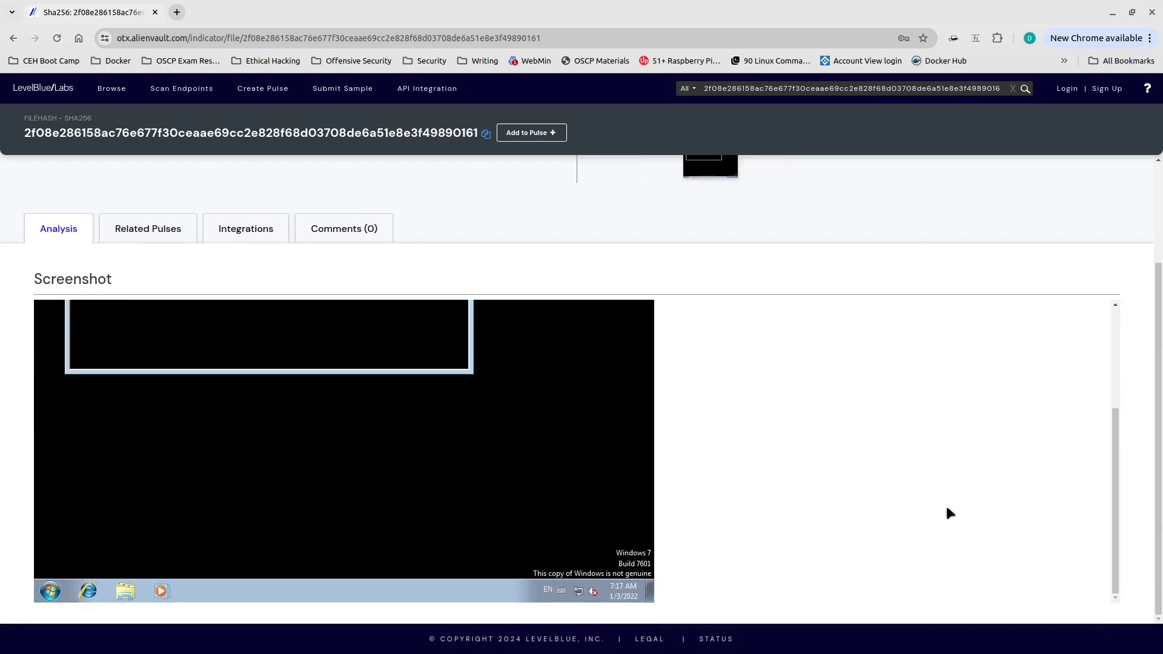
pyautogui.scroll(3, 944, 508)
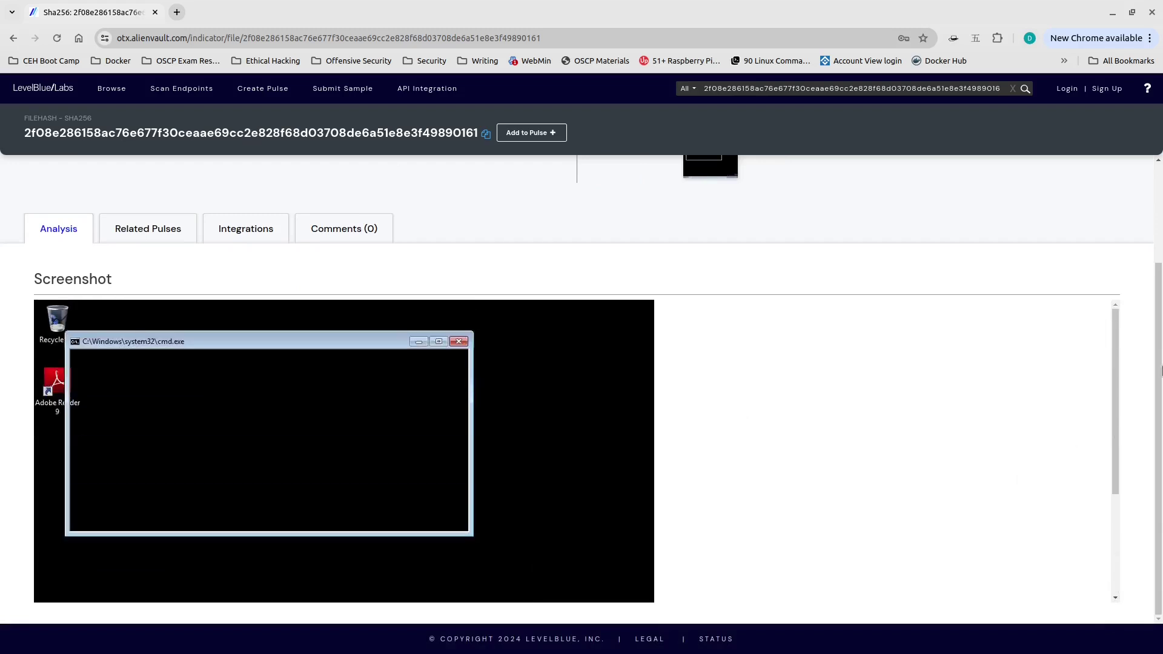
# - Review the file's analysis overview, highlighting the PE packer entry
pyautogui.scroll(6, 944, 509)
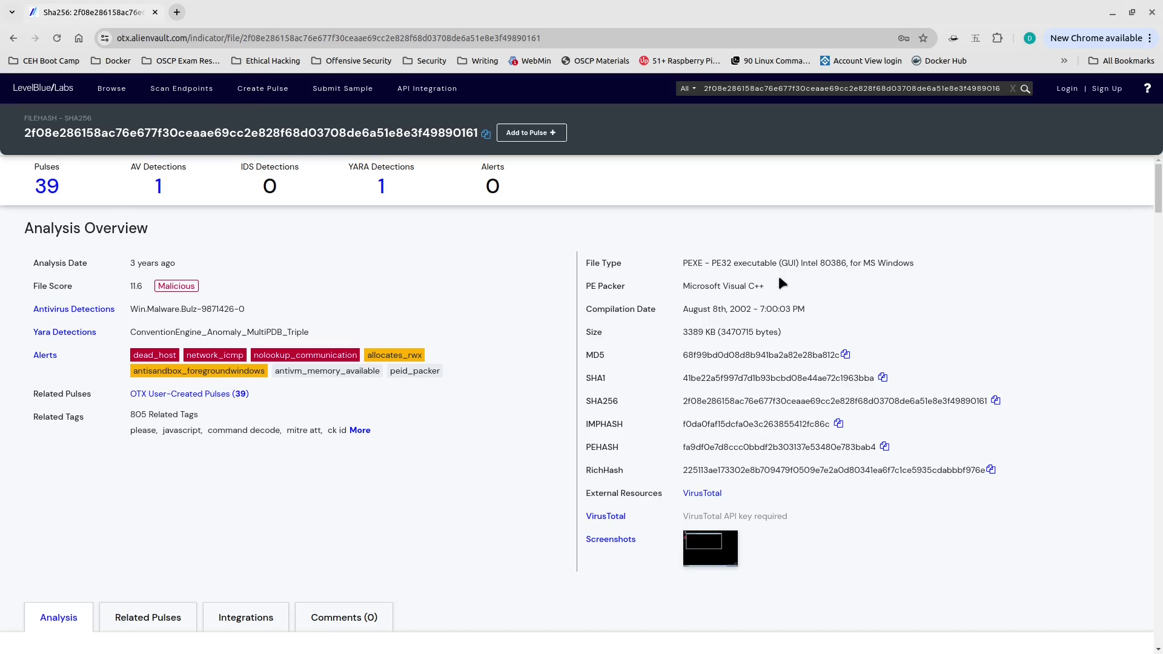
pyautogui.moveTo(767, 285); pyautogui.dragTo(683, 285)
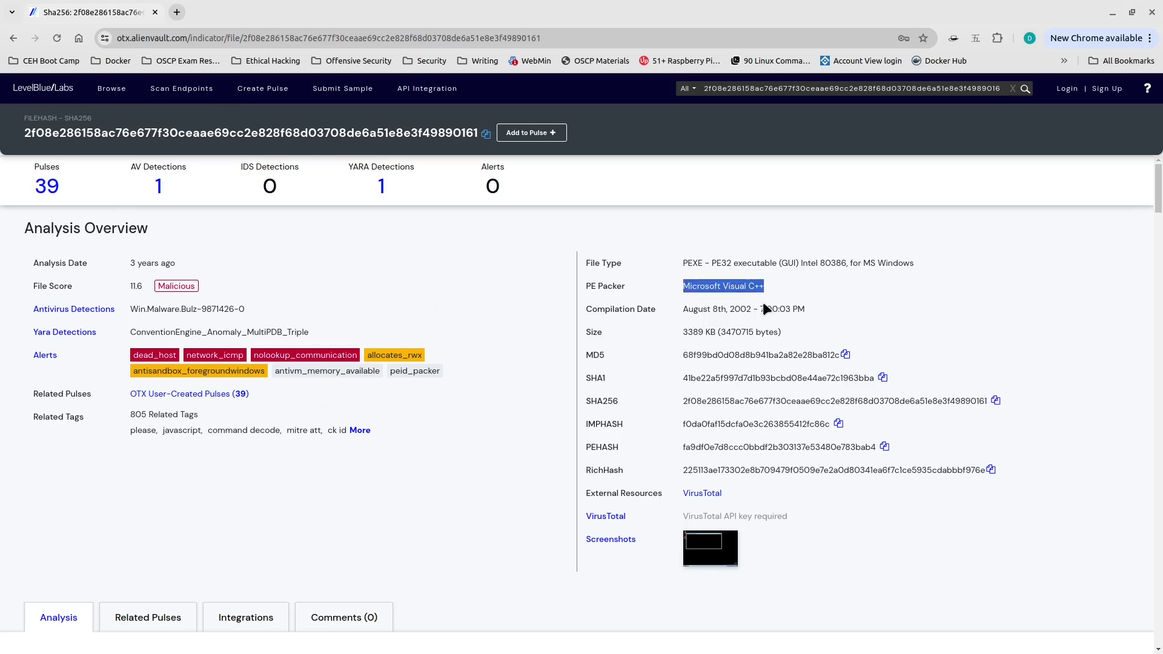
pyautogui.click(921, 304)
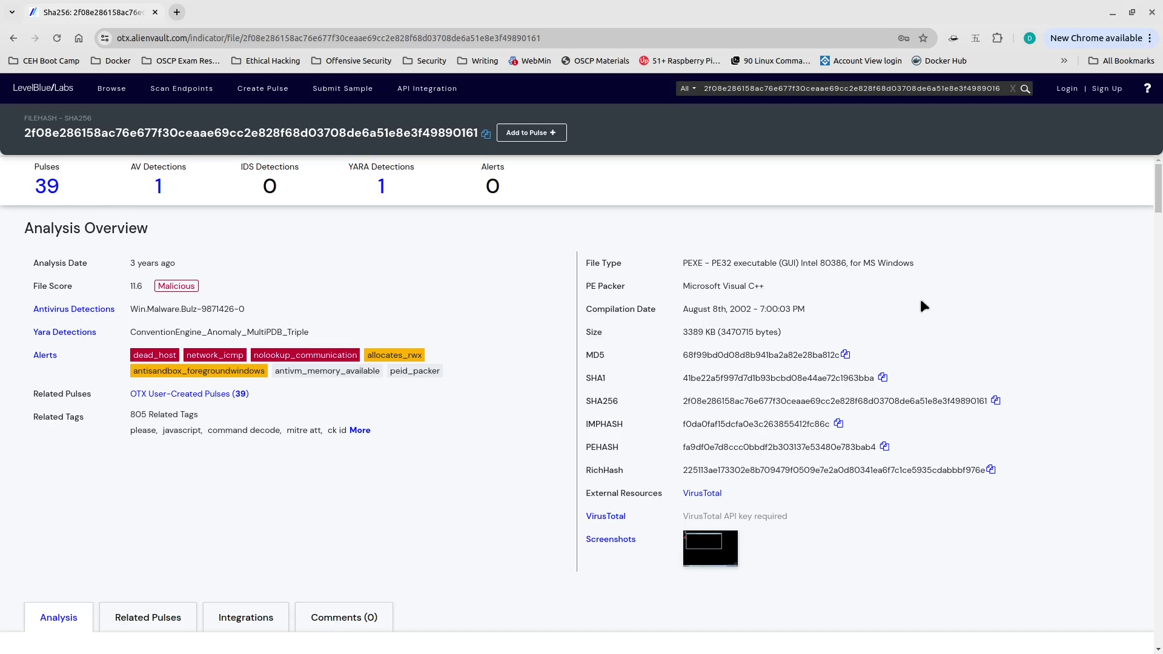
# - Examine the file's antivirus detections and the list of files matching the antivirus detection
pyautogui.scroll(-5, 456, 404)
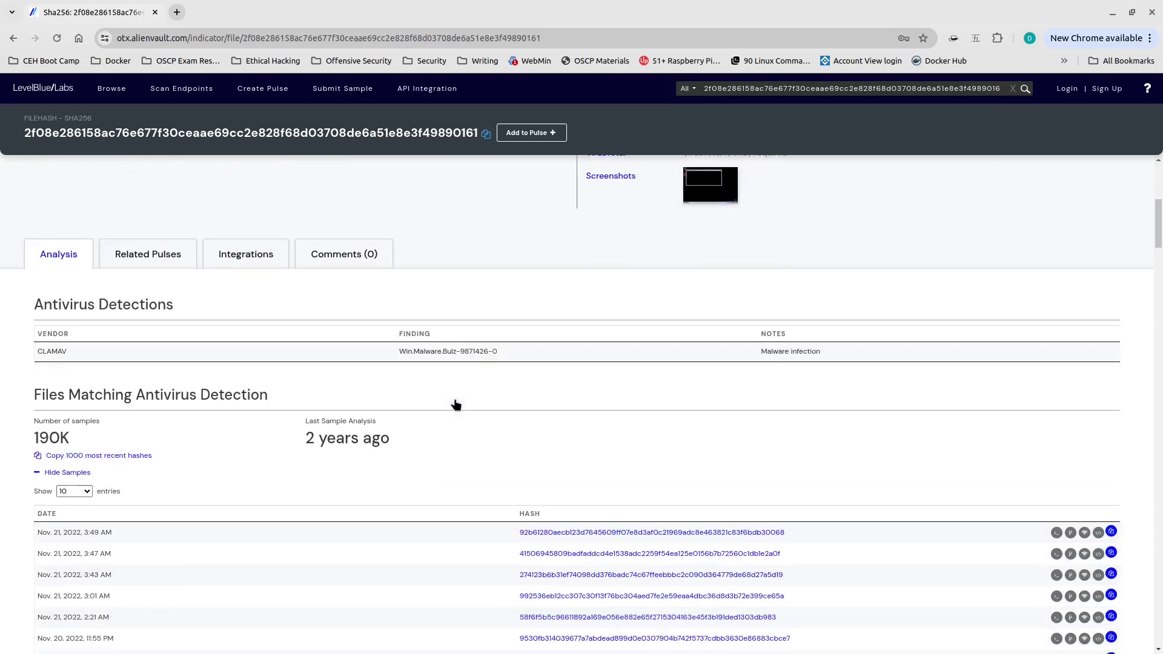
pyautogui.scroll(4, 512, 392)
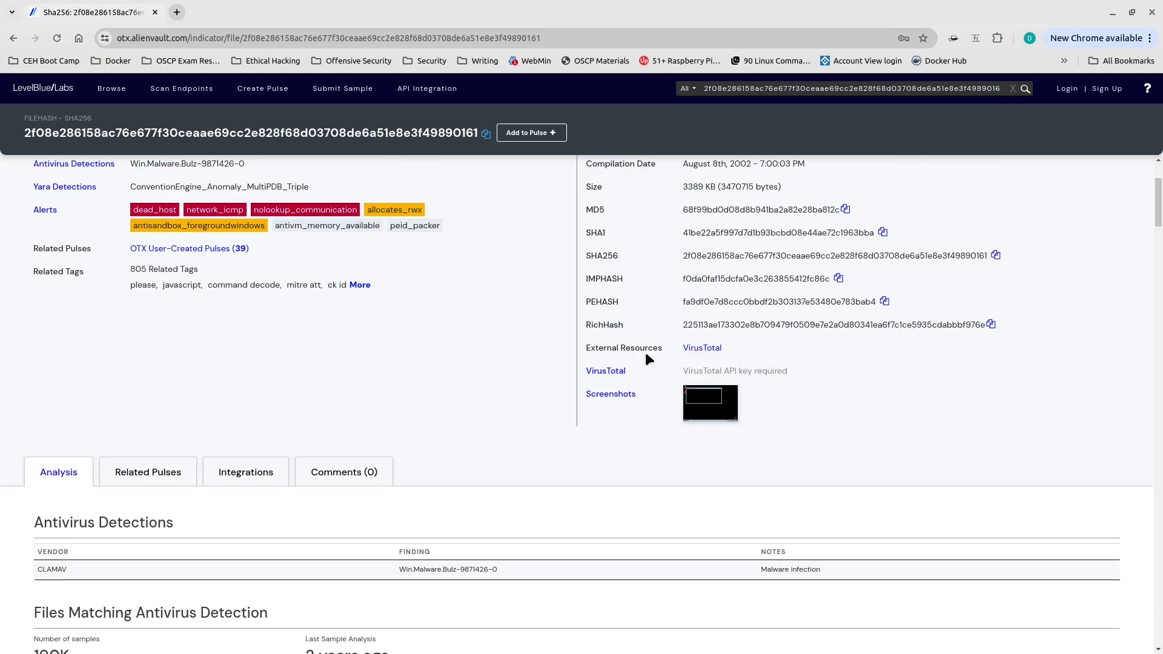
pyautogui.scroll(-3, 481, 351)
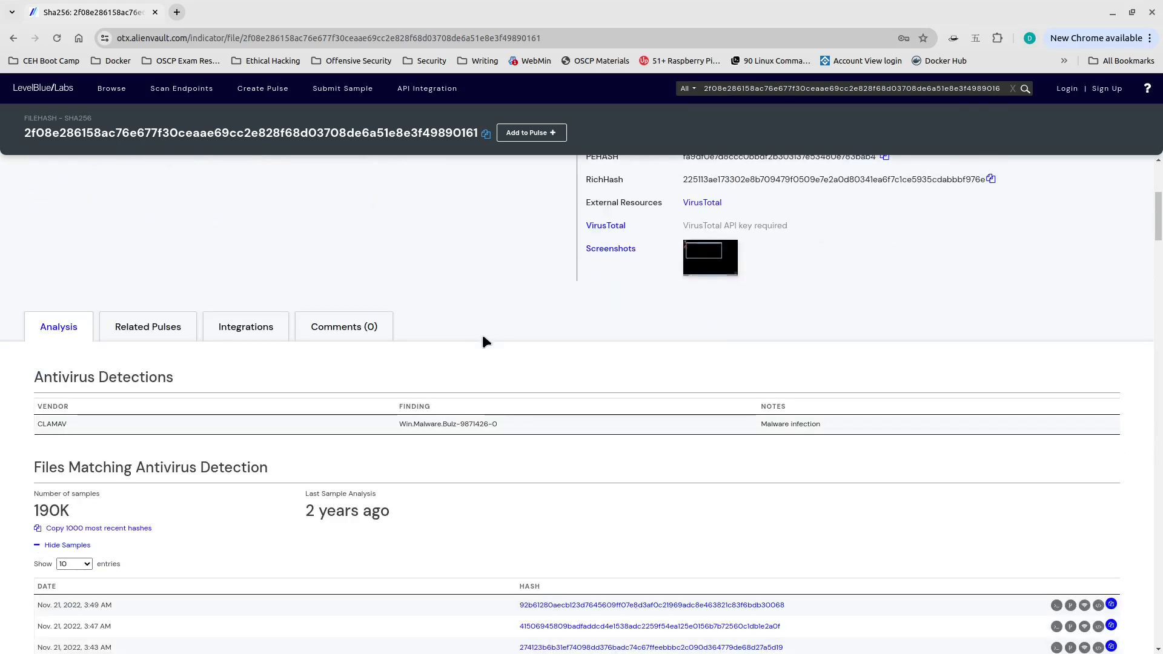
pyautogui.scroll(-4, 479, 340)
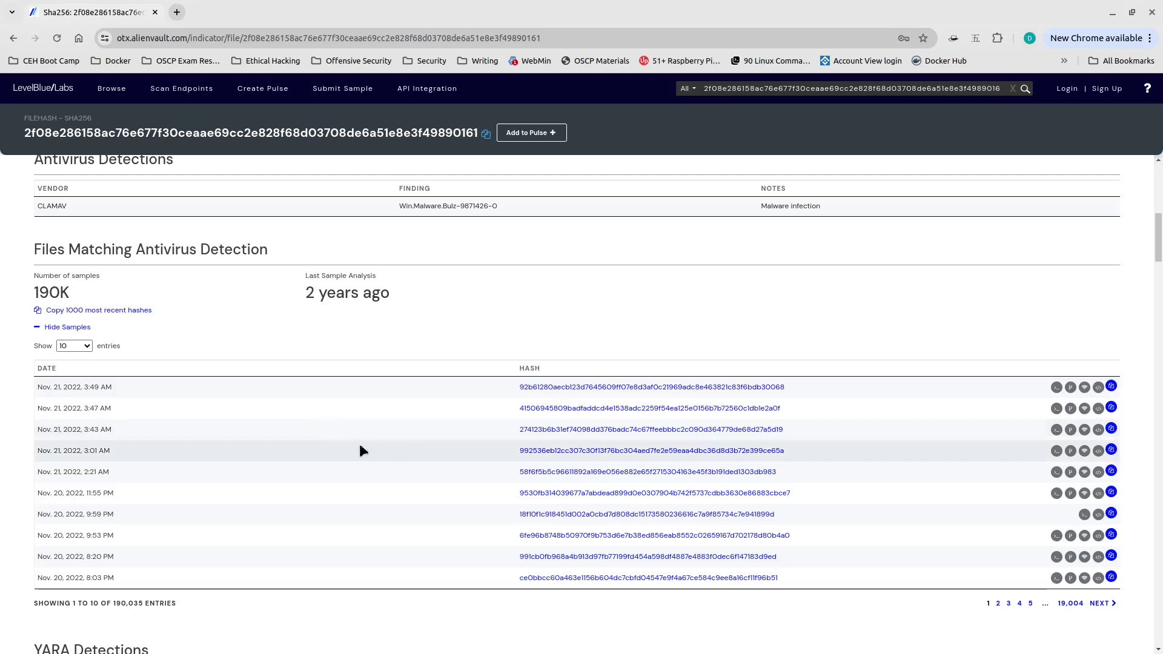
pyautogui.scroll(-3, 236, 441)
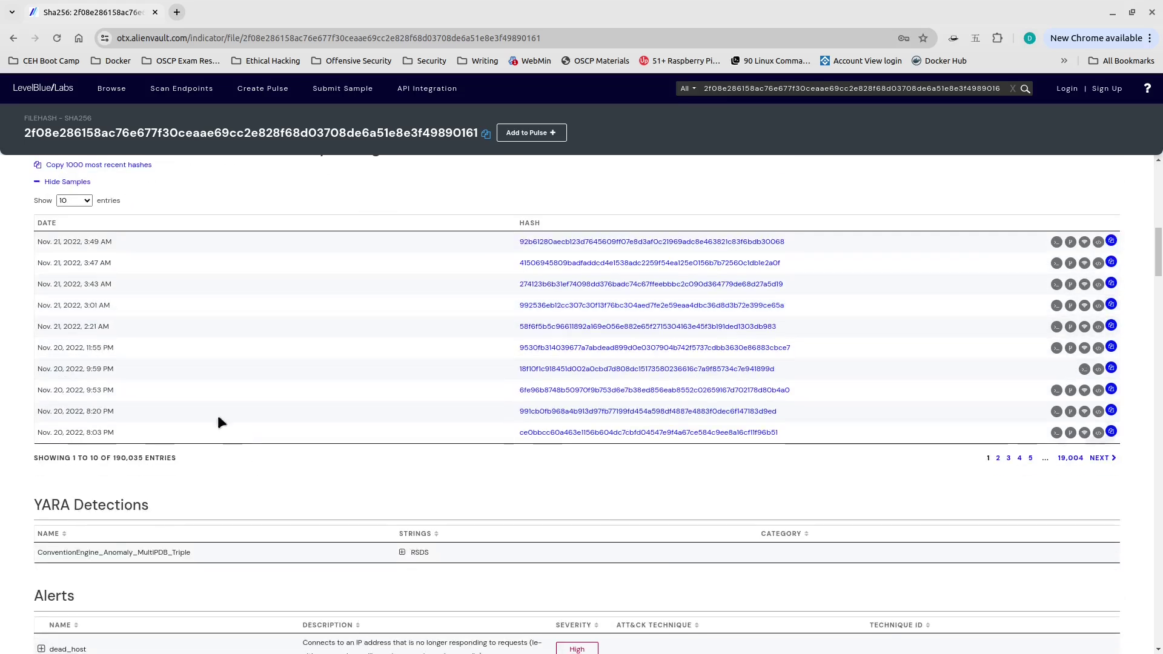
# - Review the file's YARA detections, alerts, interesting strings and EXIF data
pyautogui.scroll(-5, 380, 436)
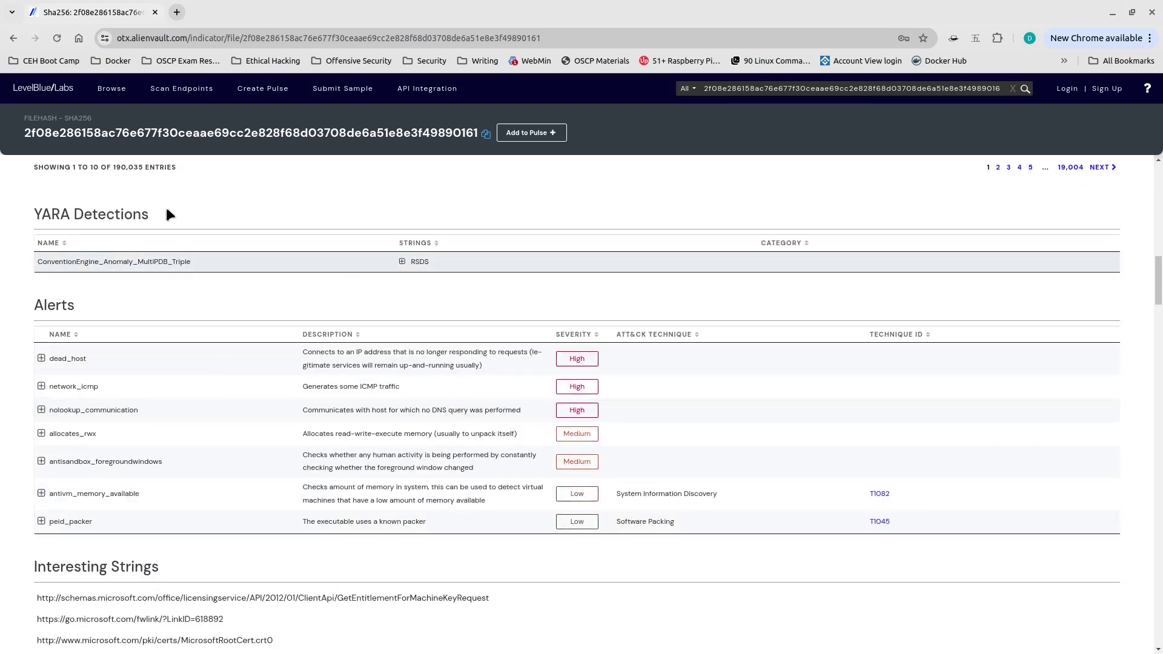
pyautogui.scroll(-6, 235, 463)
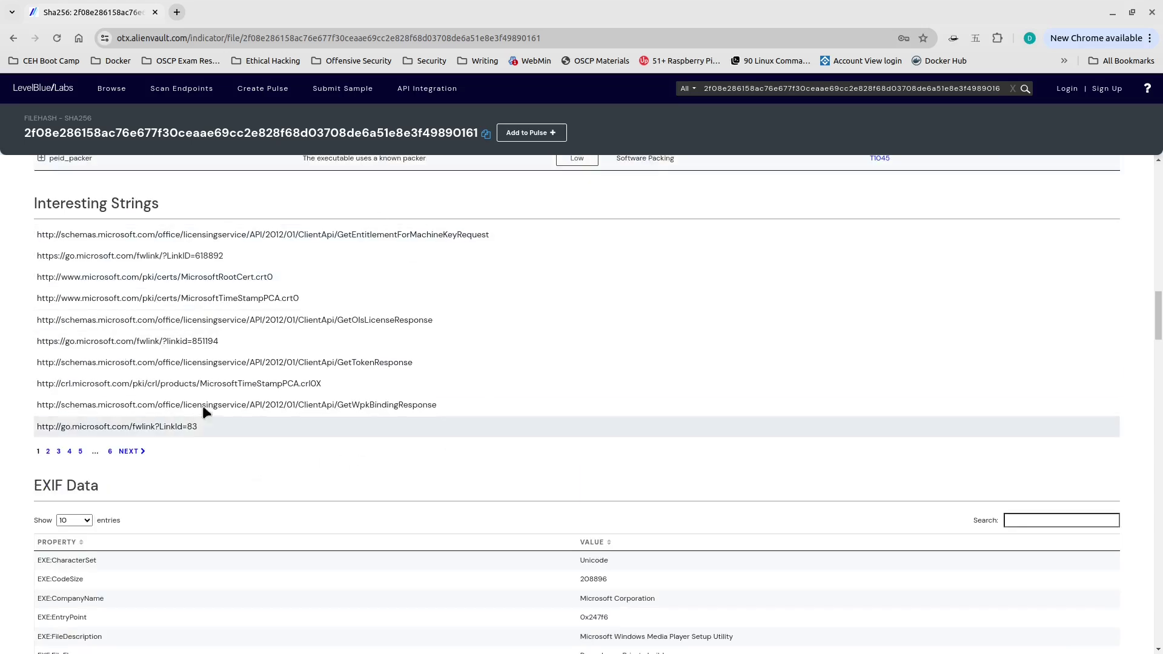
pyautogui.scroll(-4, 389, 488)
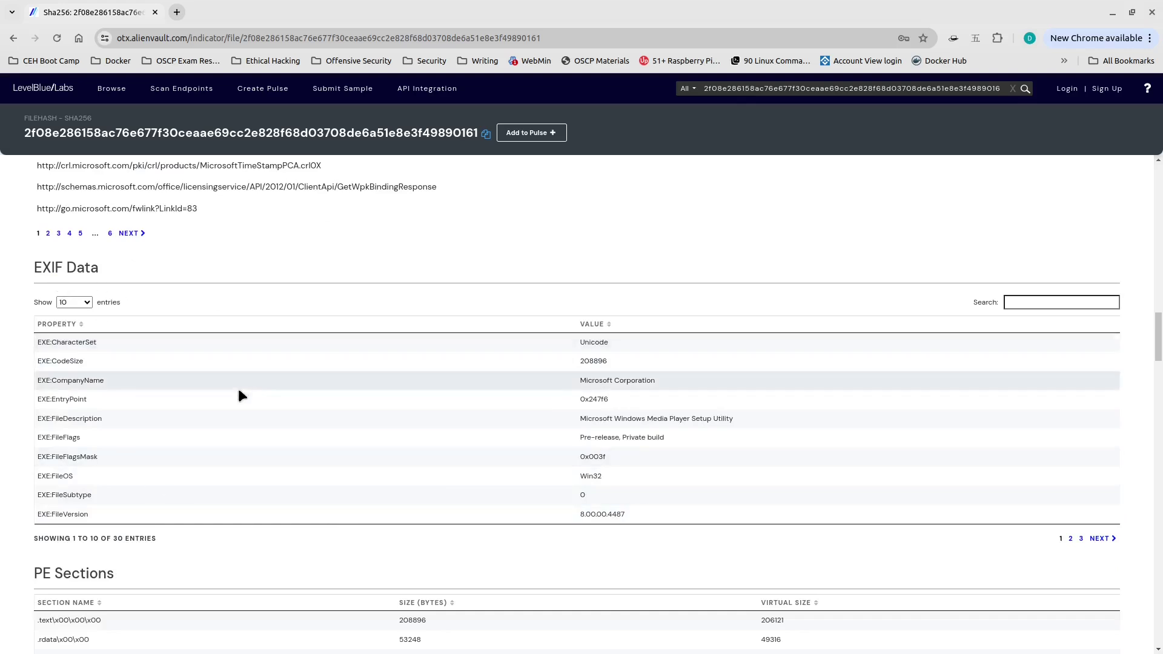
# - Review the file's PE sections and the list of DLLs under PE Import
pyautogui.scroll(-3, 239, 390)
pyautogui.scroll(-4, 241, 395)
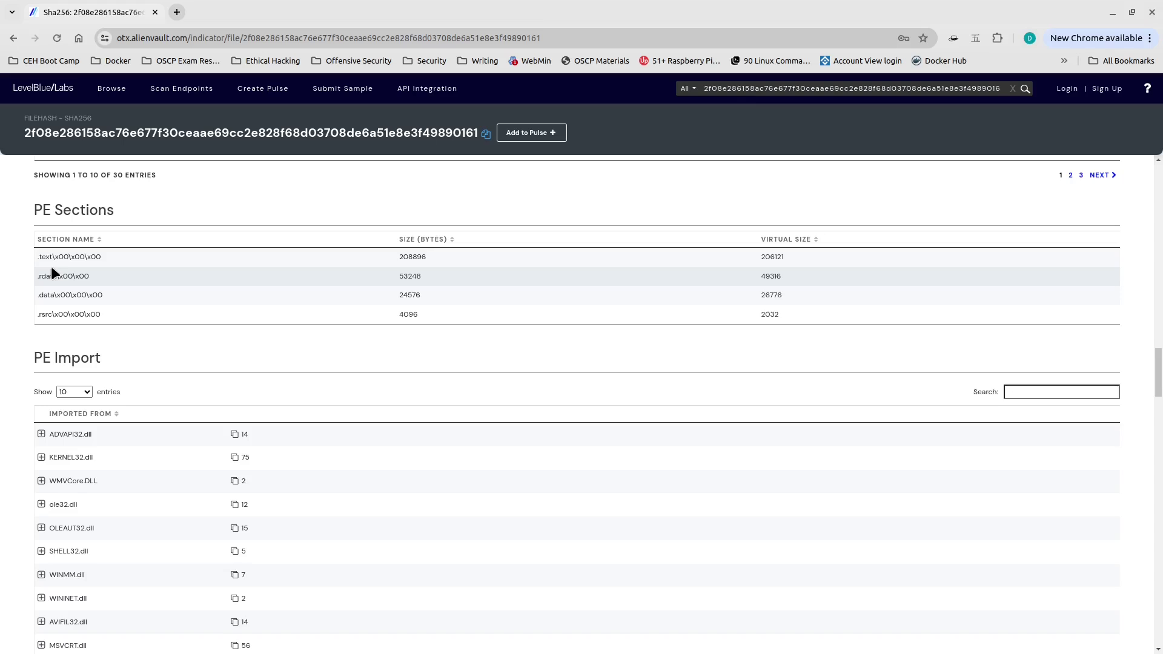
pyautogui.scroll(1, 50, 267)
pyautogui.scroll(-1, 127, 396)
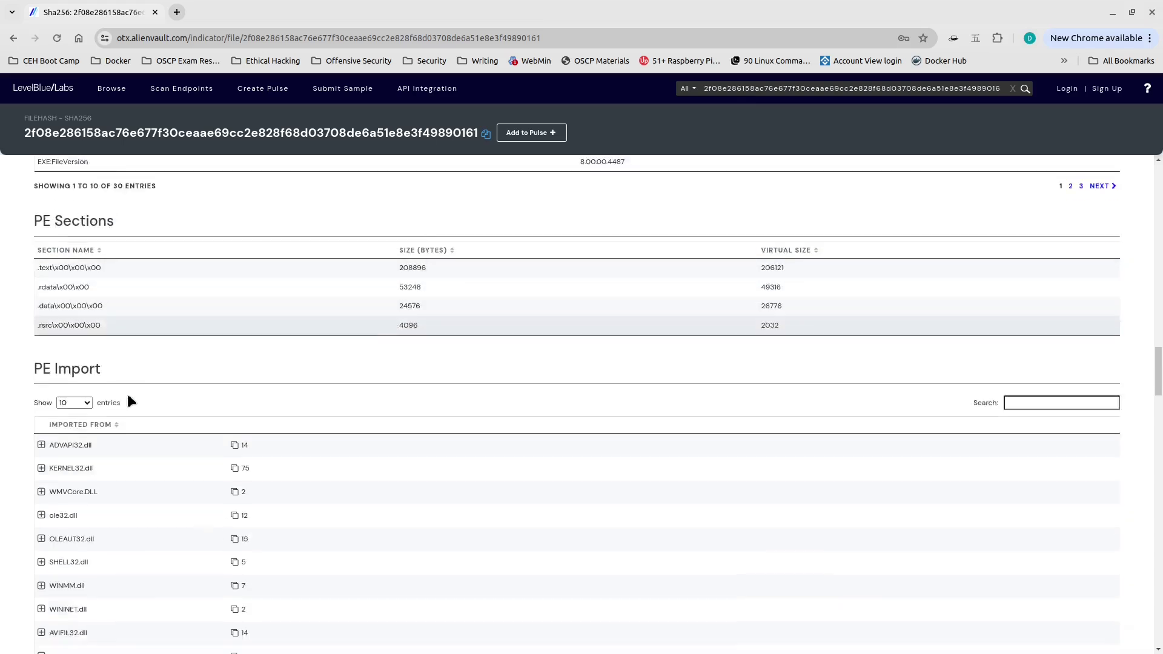
pyautogui.scroll(-1, 129, 400)
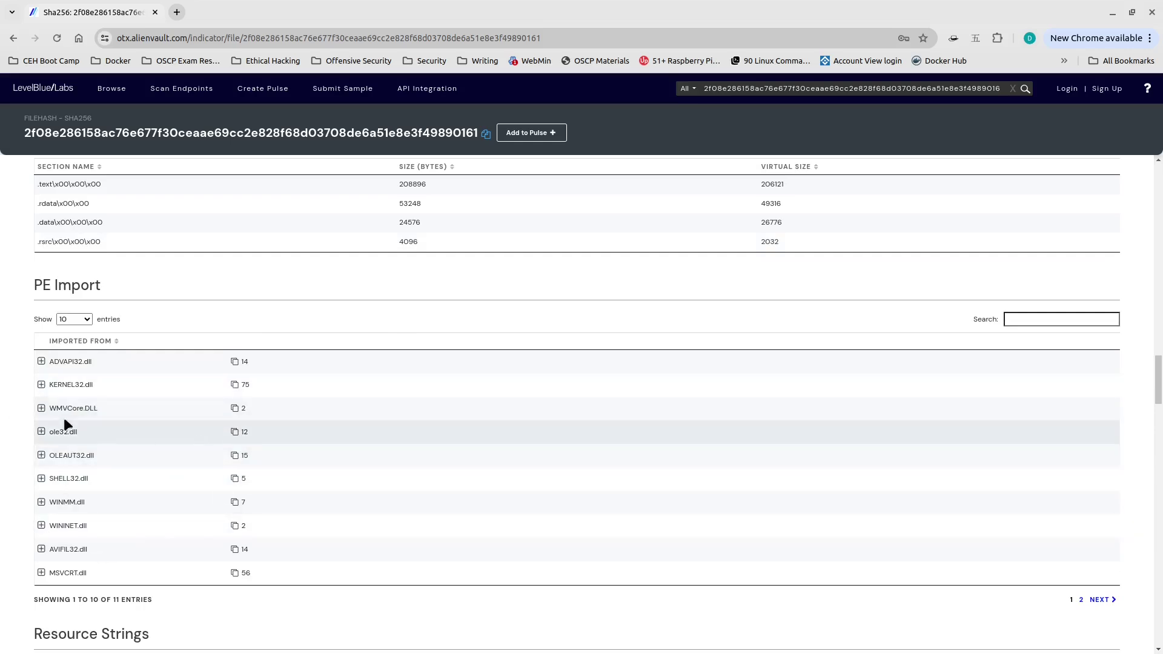
# - Inspect the functions imported from WMVCore.DLL and KERNEL32.dll, collapse both lists, and view the resource strings and DISA entrypoint
pyautogui.click(41, 408)
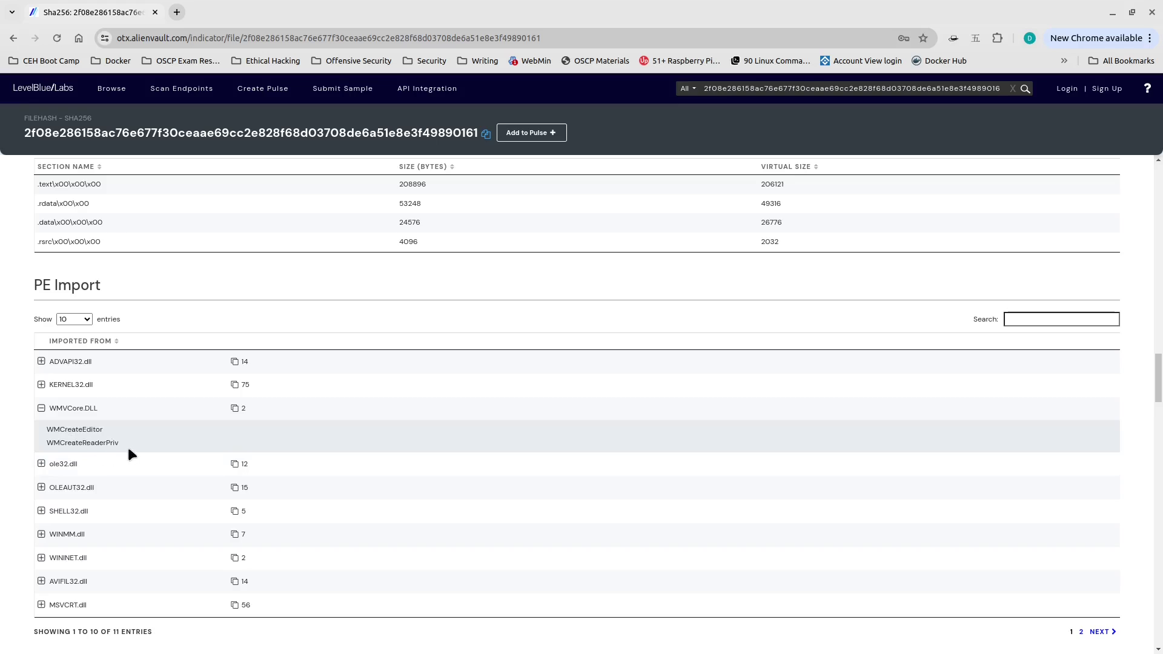
pyautogui.click(41, 408)
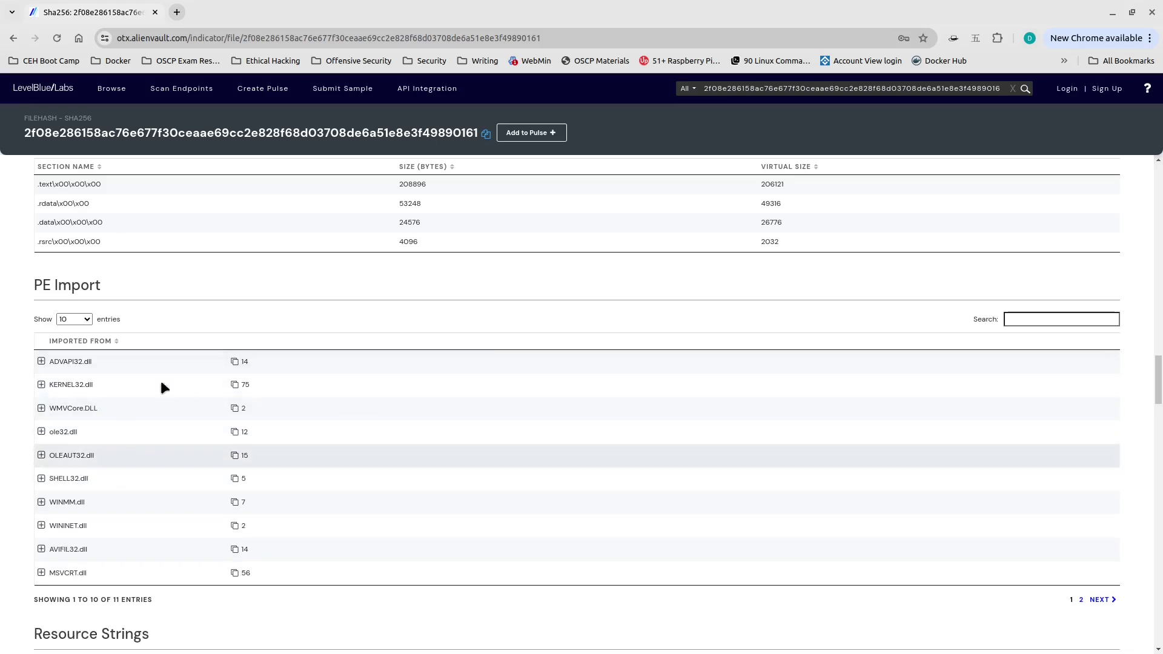
pyautogui.click(40, 386)
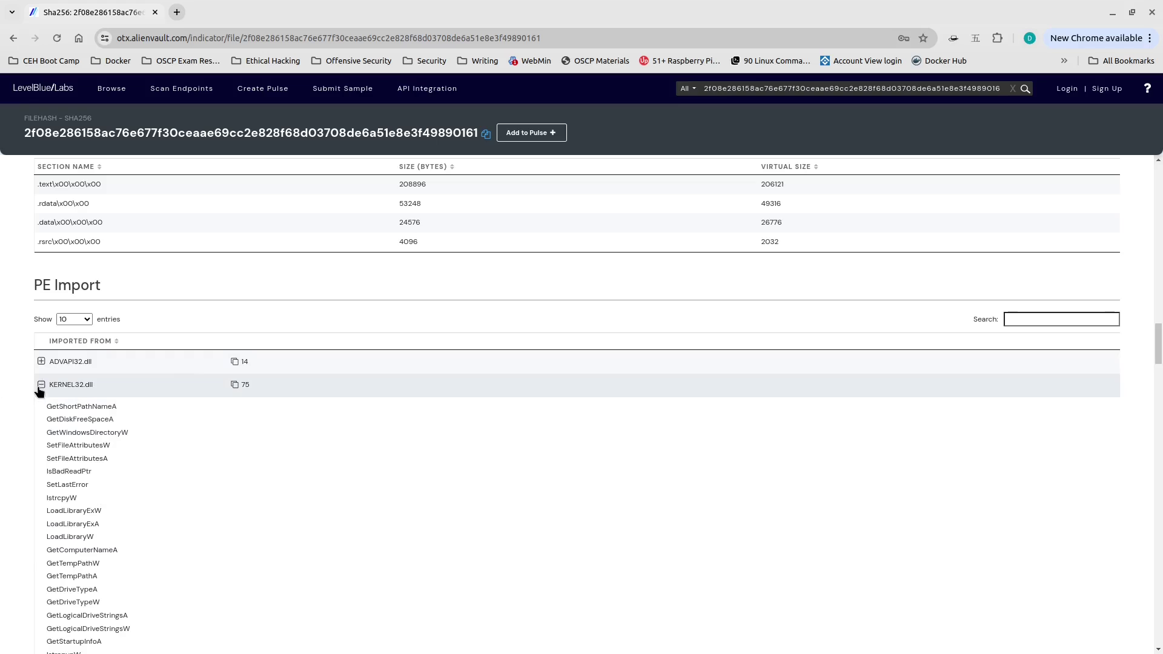
pyautogui.click(43, 385)
pyautogui.scroll(-5, 441, 525)
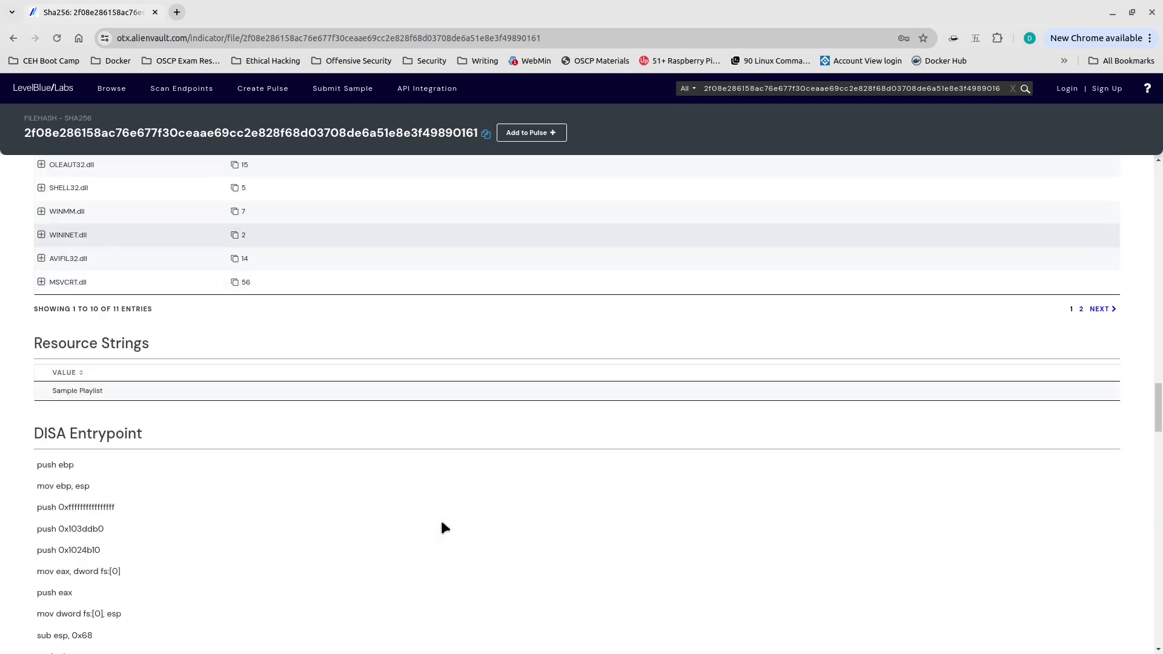
# - Review the file's DISA entrypoint, PE version information and screenshot, and return to the summary of hashes and alerts
pyautogui.scroll(-2, 441, 526)
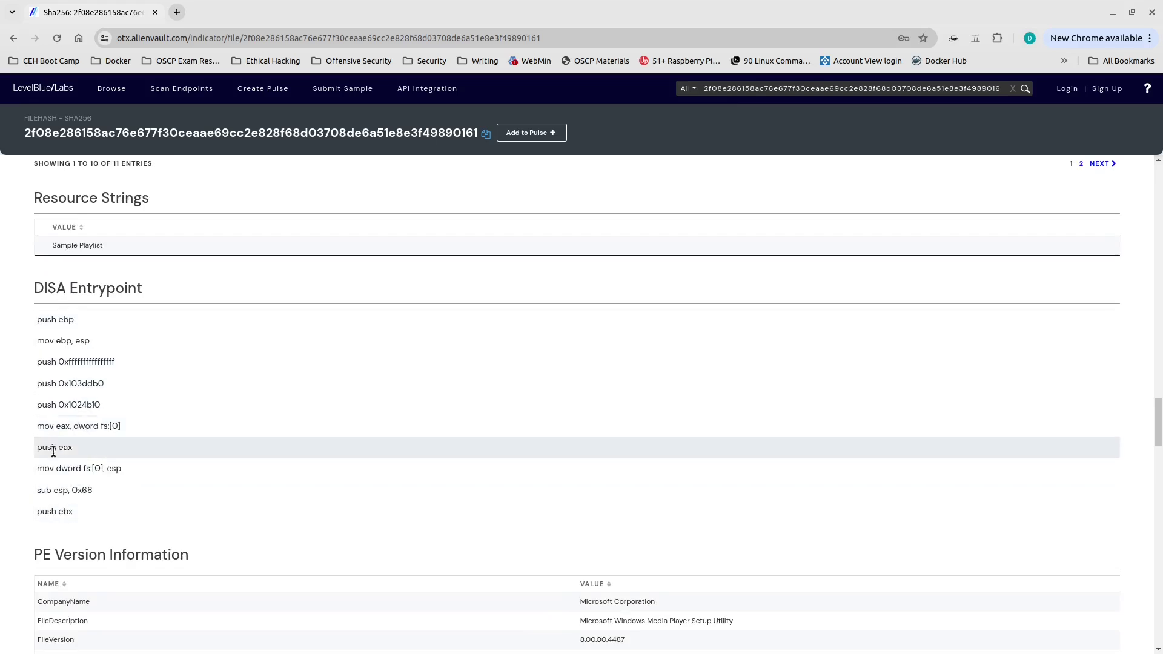
pyautogui.scroll(-5, 393, 470)
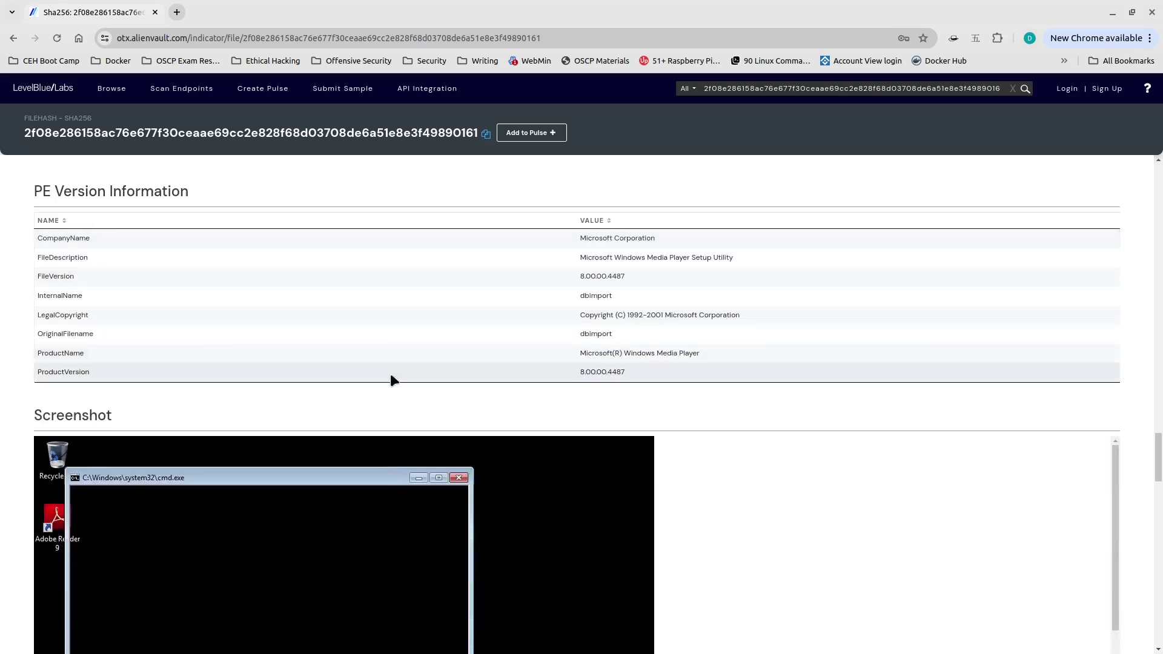
pyautogui.scroll(20, 641, 445)
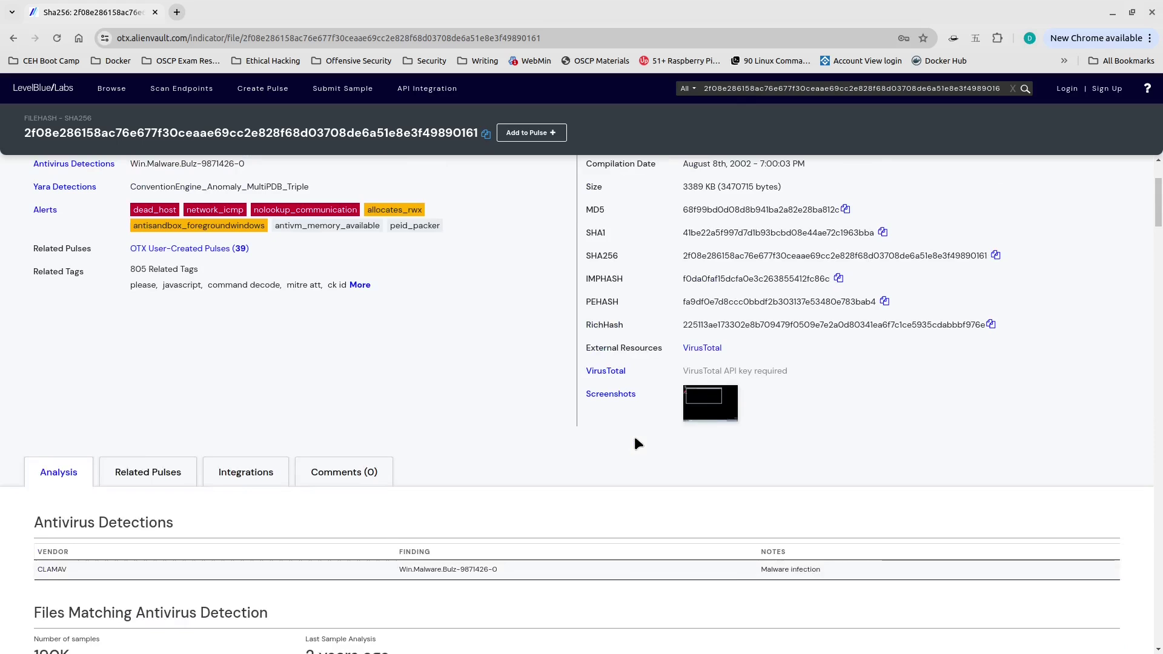
pyautogui.scroll(3, 637, 443)
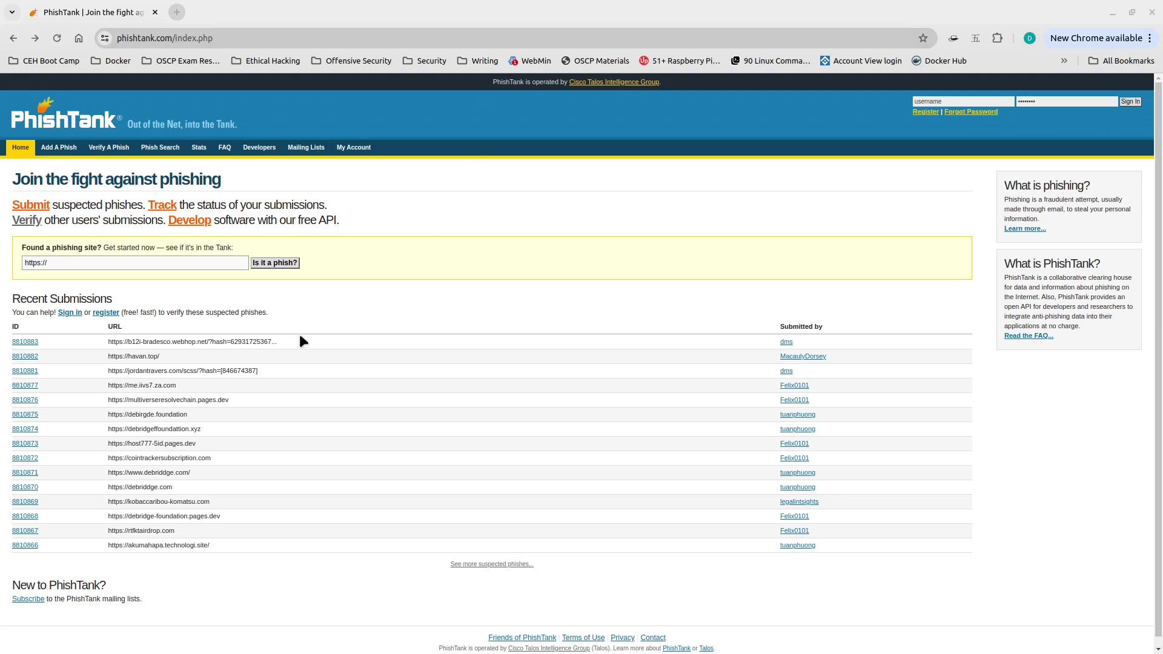
pyautogui.click(201, 259)
pyautogui.hotkey('ctrl', 'a')
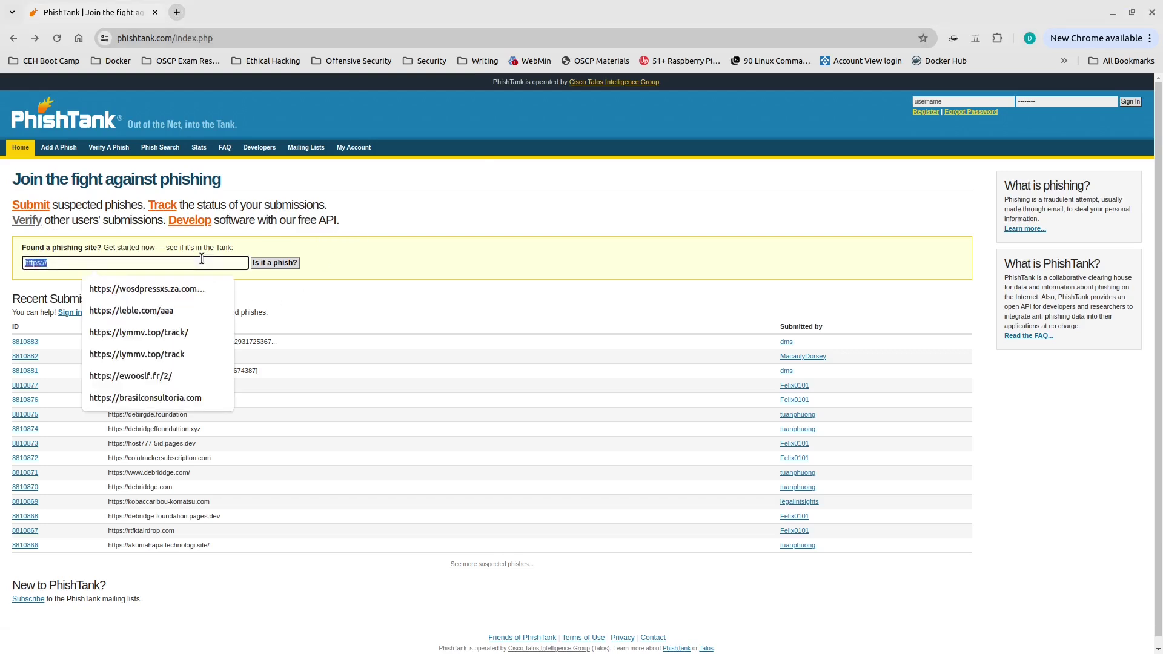
pyautogui.write('https://formulaire-netflix.com/')
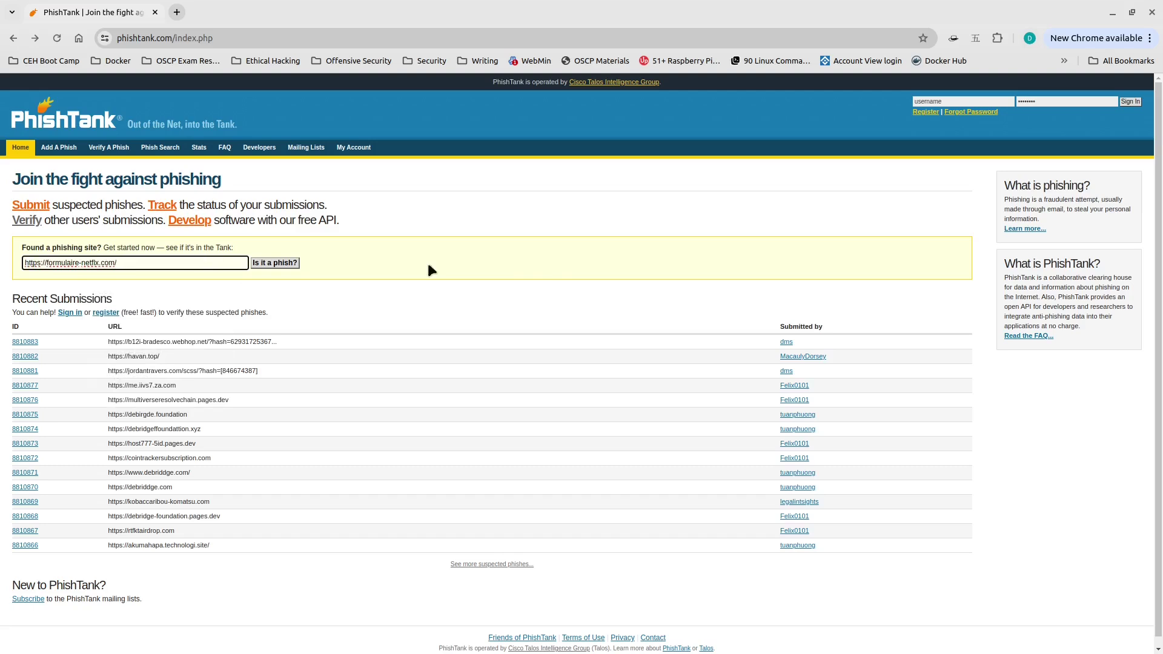
pyautogui.click(542, 259)
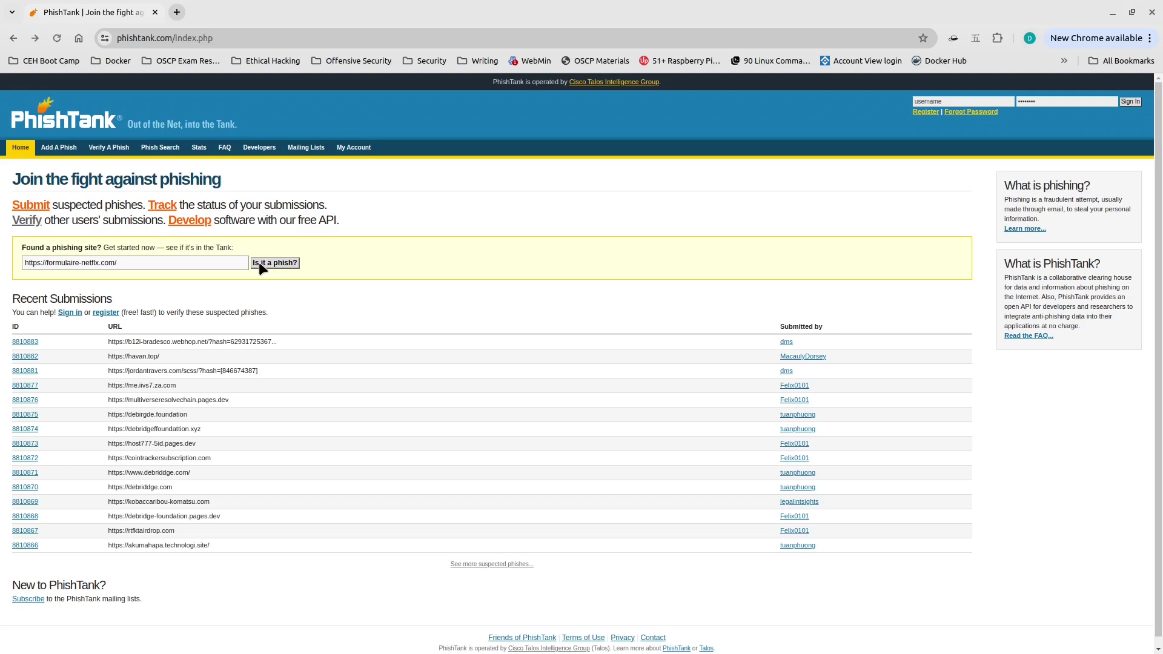
pyautogui.click(179, 17)
pyautogui.write('vi')
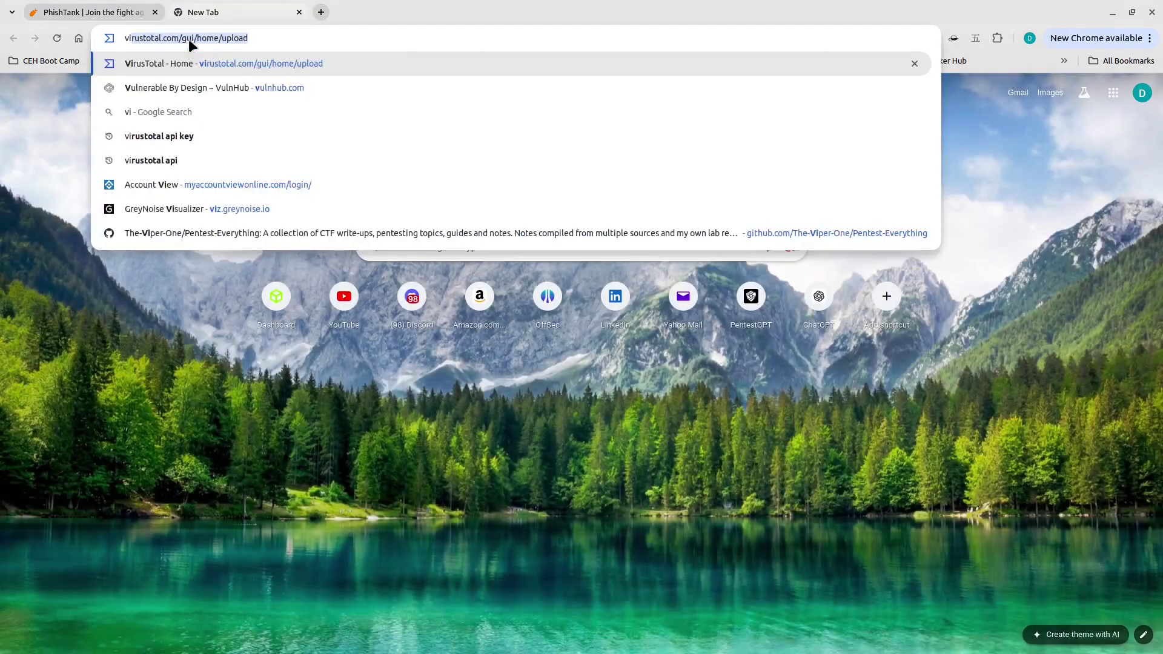
pyautogui.press('Return')
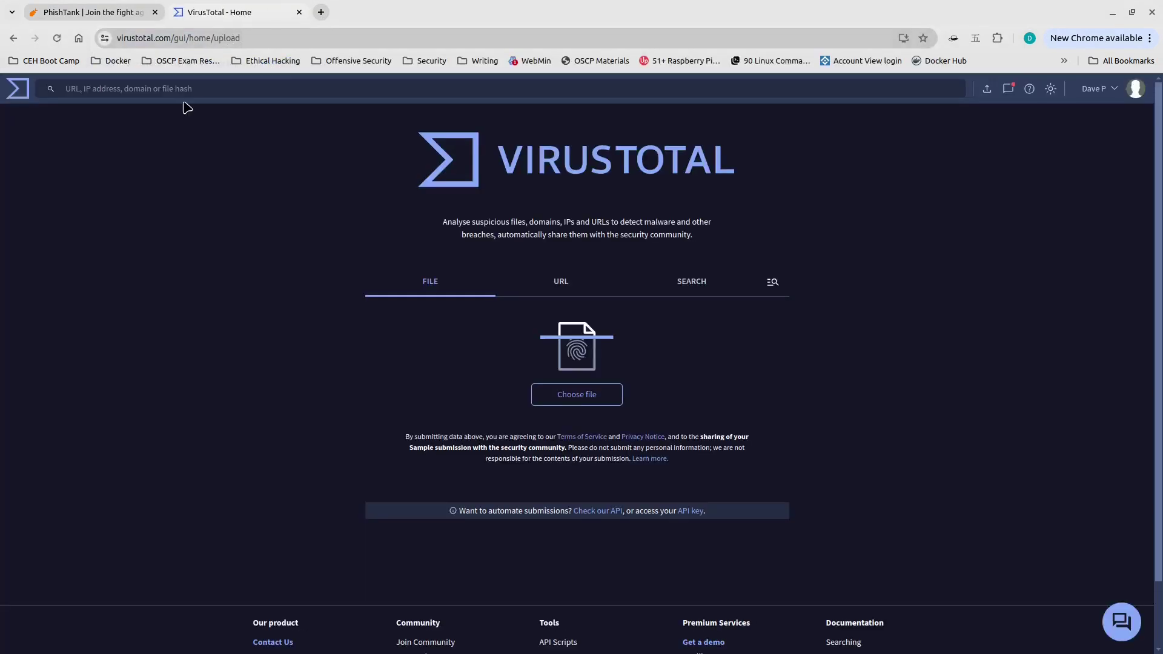
pyautogui.hotkey('ctrl', 'v')
pyautogui.press('Return')
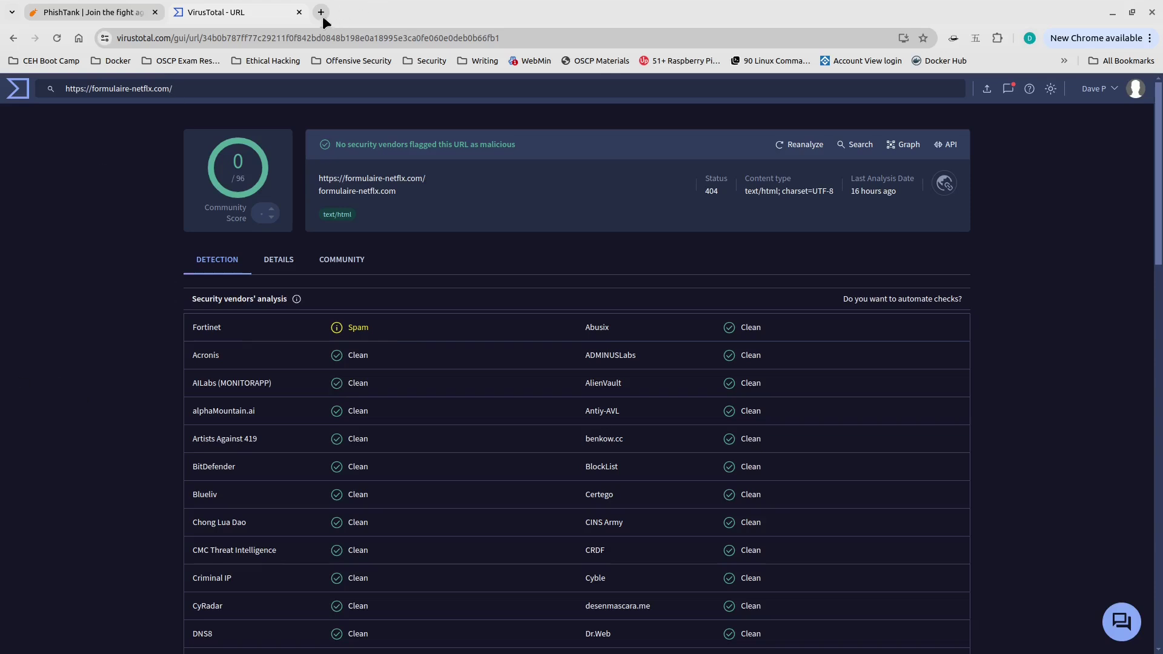
# - Close the VirusTotal results and check in PhishTank whether the entered URL is a phish
pyautogui.click(299, 12)
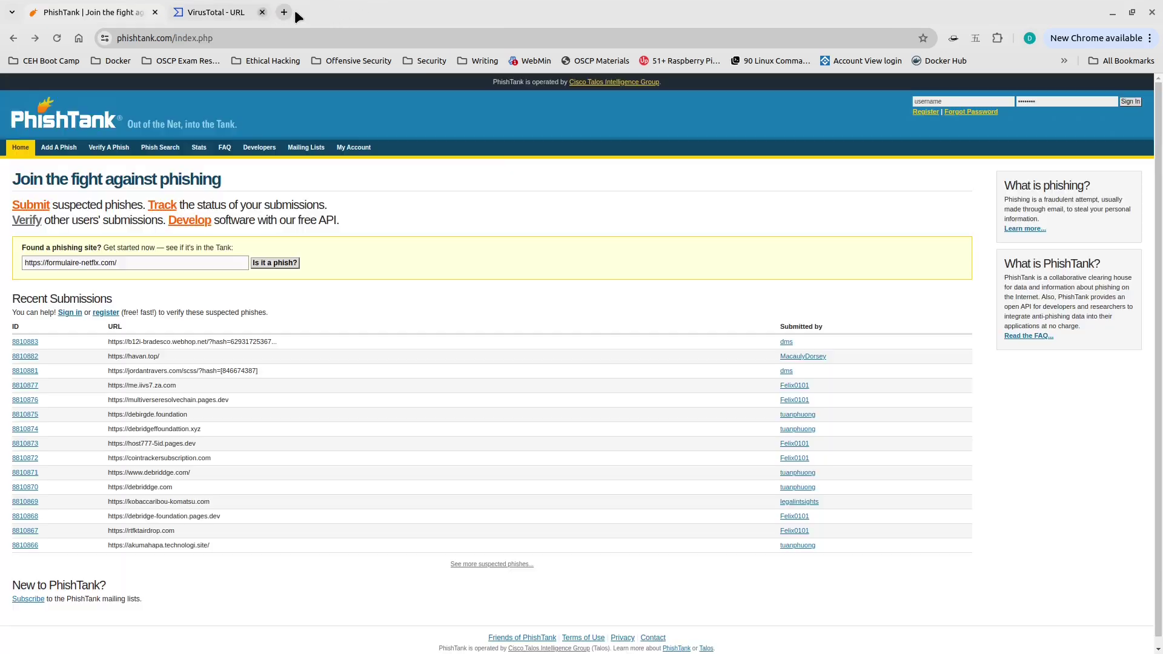
pyautogui.click(273, 265)
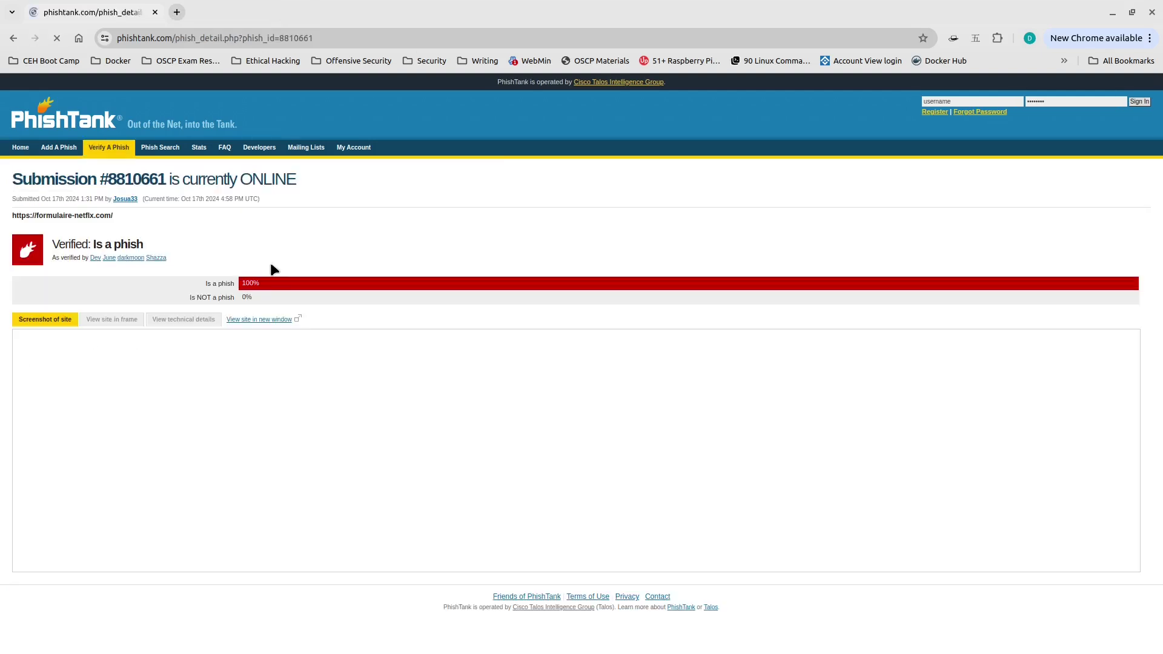